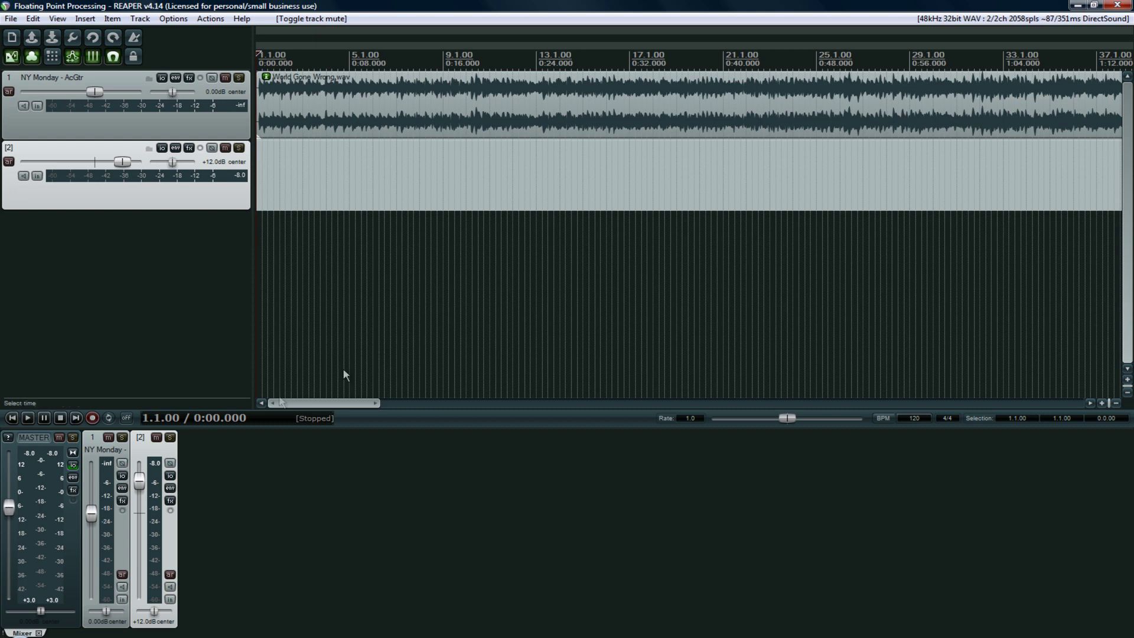
# Reset track 2's volume fader from +12.0 dB to 0.00 dB.
pyautogui.doubleClick(142, 486)
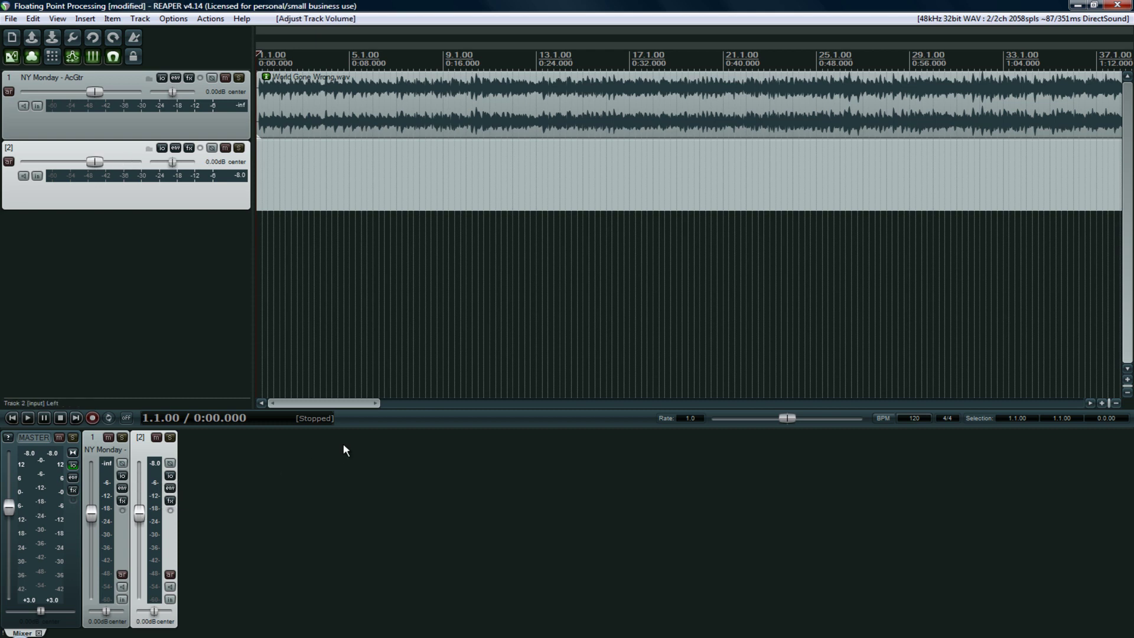
# Scroll to the song's end and back, then play it from the project start and stop.
pyautogui.moveTo(311, 404); pyautogui.dragTo(615, 418)
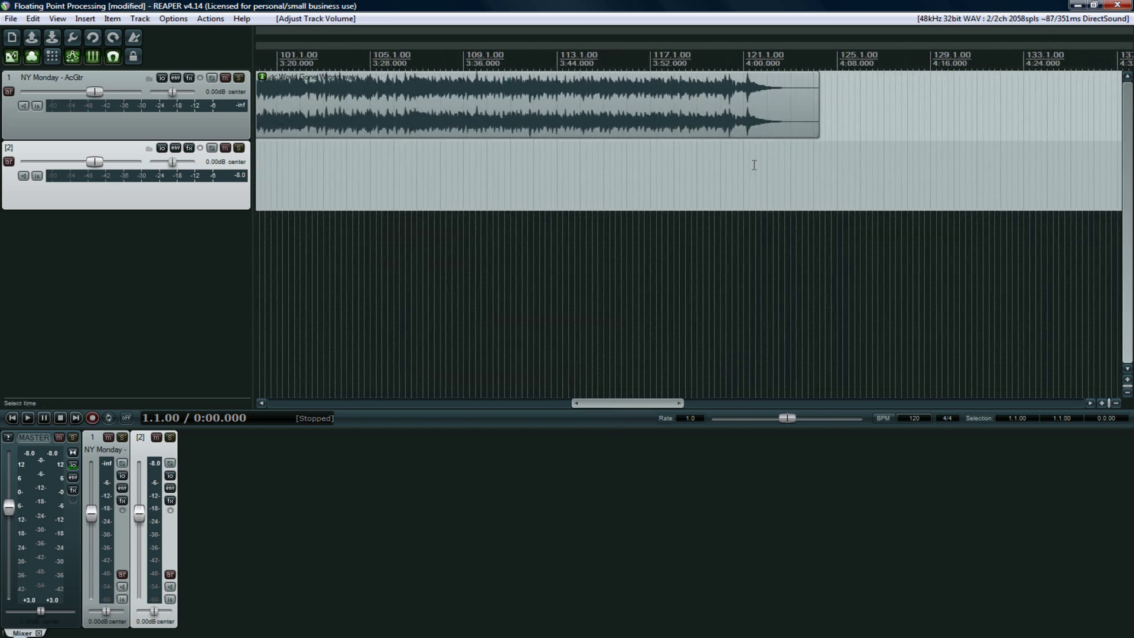
pyautogui.click(833, 169)
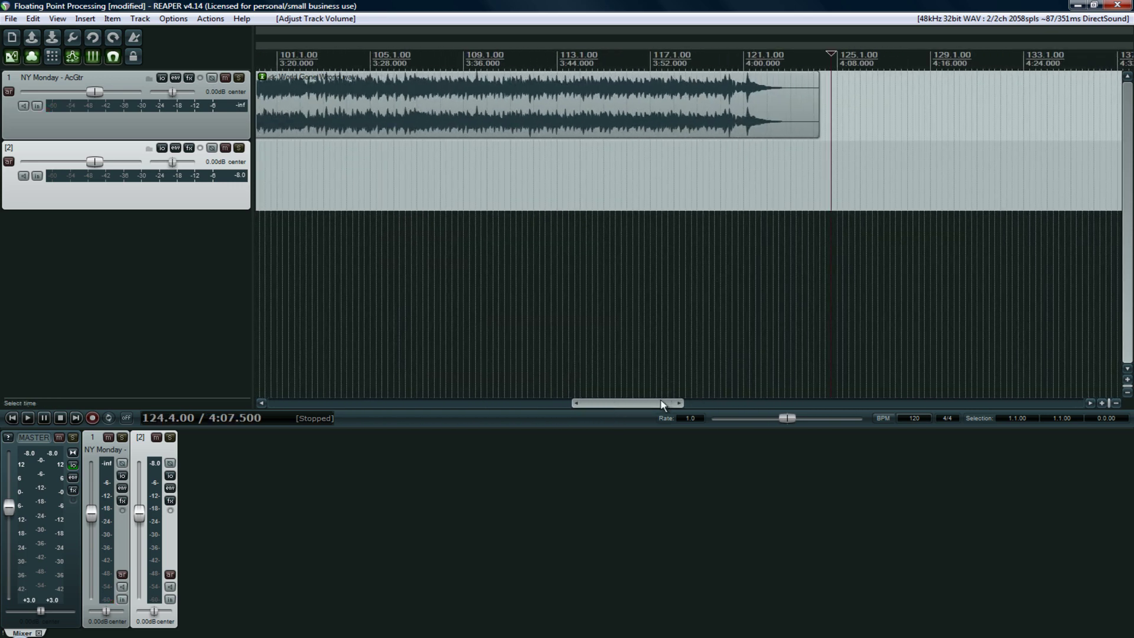
pyautogui.moveTo(667, 404); pyautogui.dragTo(294, 319)
pyautogui.click(293, 319)
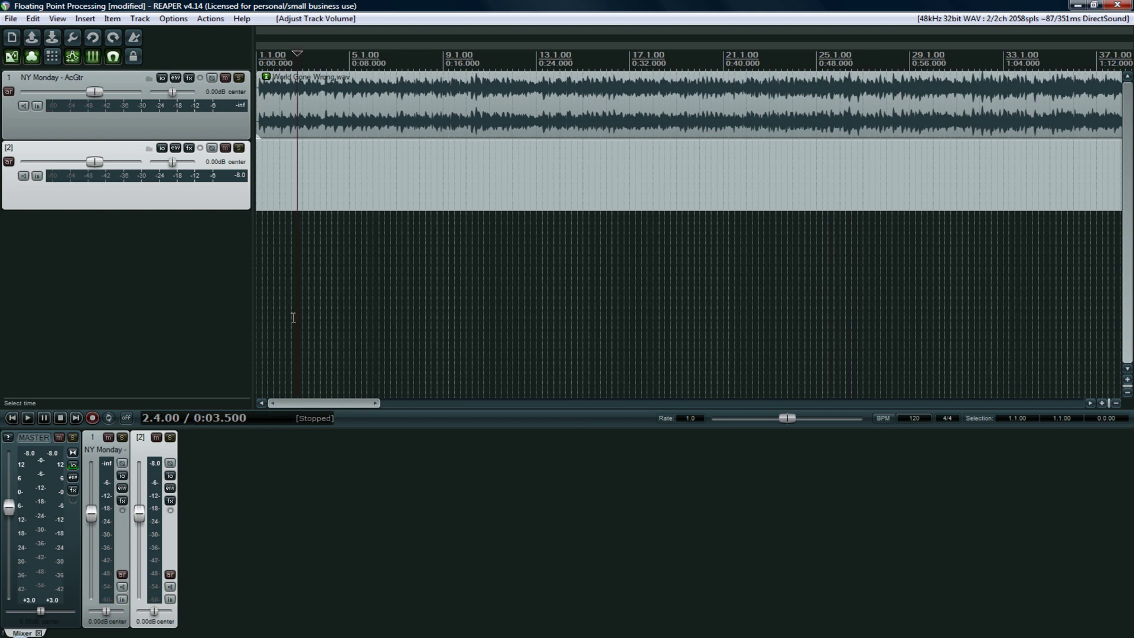
pyautogui.press('Home')
pyautogui.press('space')
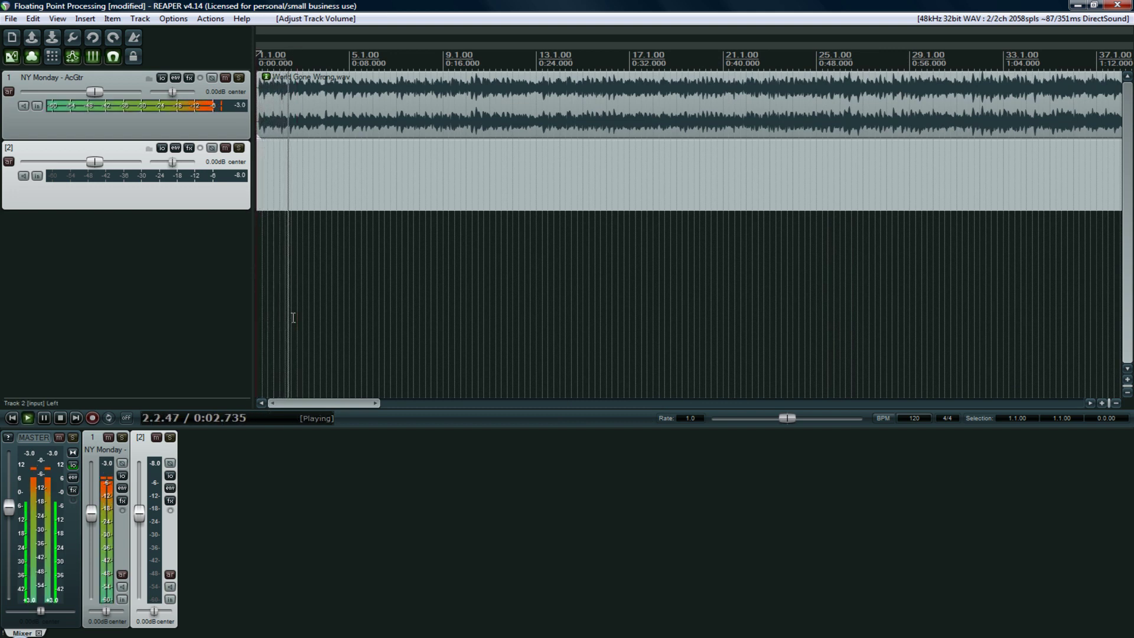
pyautogui.press('space')
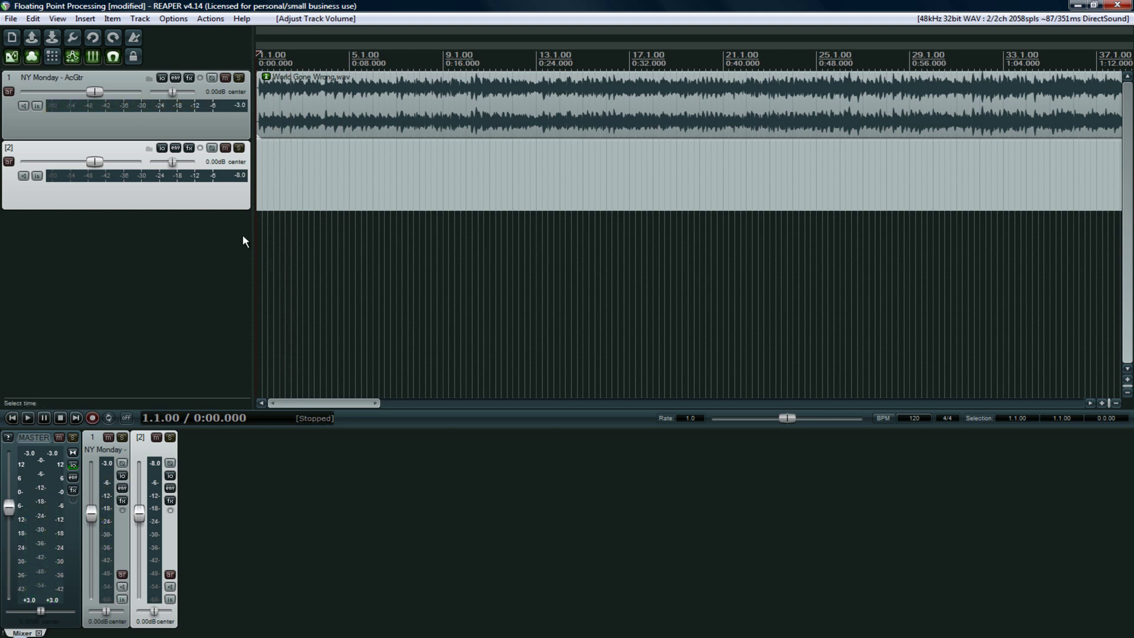
# Return the edit cursor to the project start on track 2 and open the File menu.
pyautogui.click(297, 198)
pyautogui.press('Home')
pyautogui.click(10, 19)
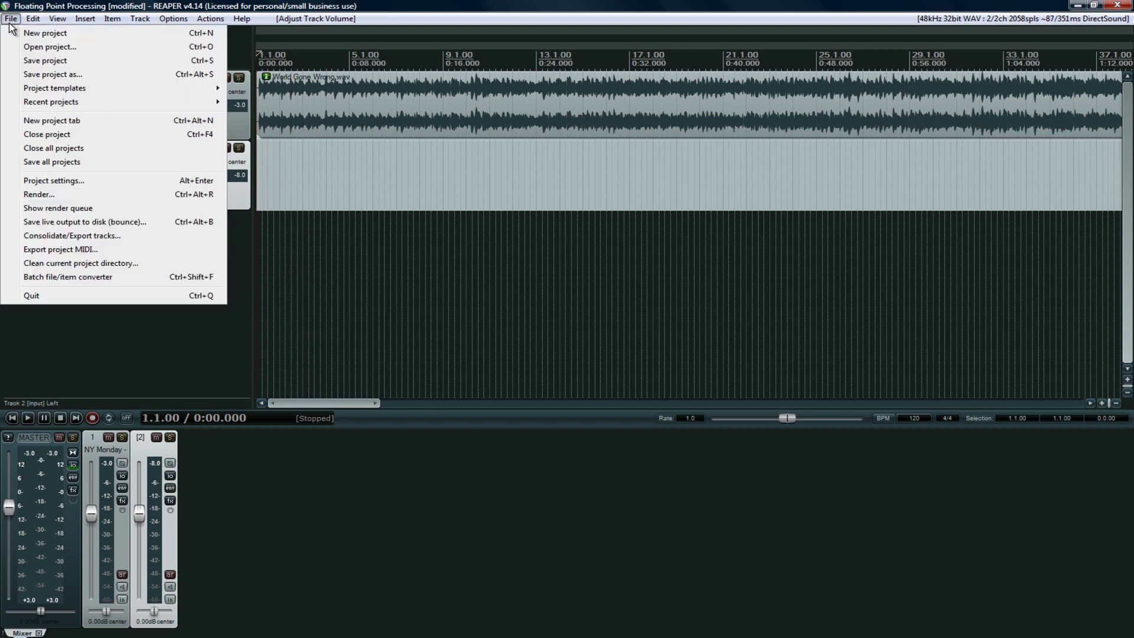
# Check the 64-bit float mixing depth in Project settings, then set track 1's volume to 100 dB.
pyautogui.click(28, 182)
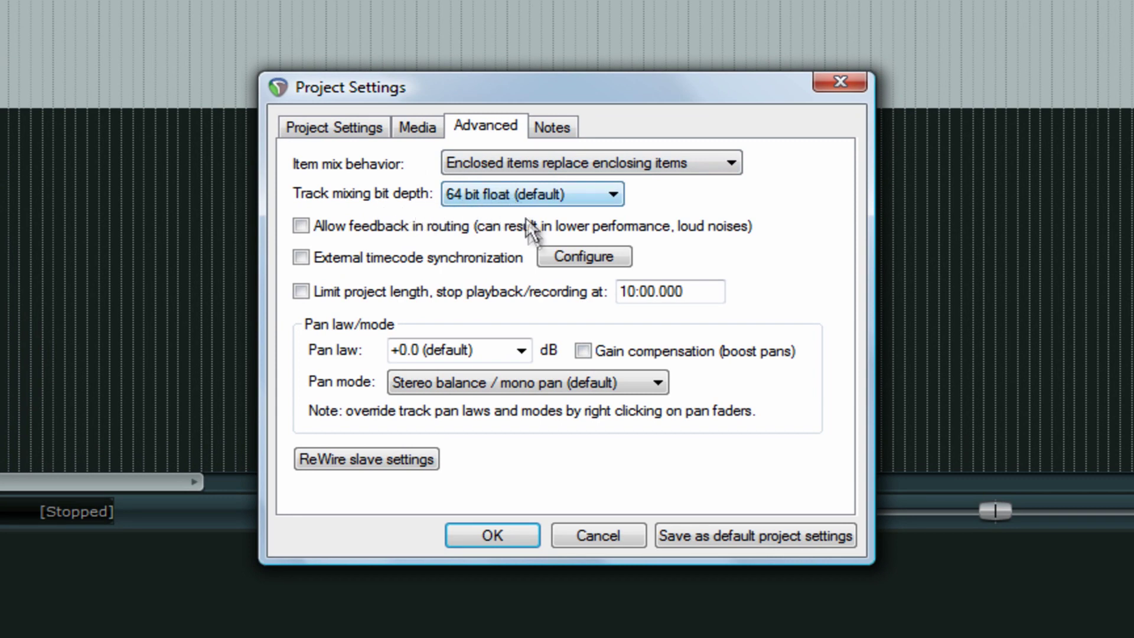
pyautogui.click(612, 537)
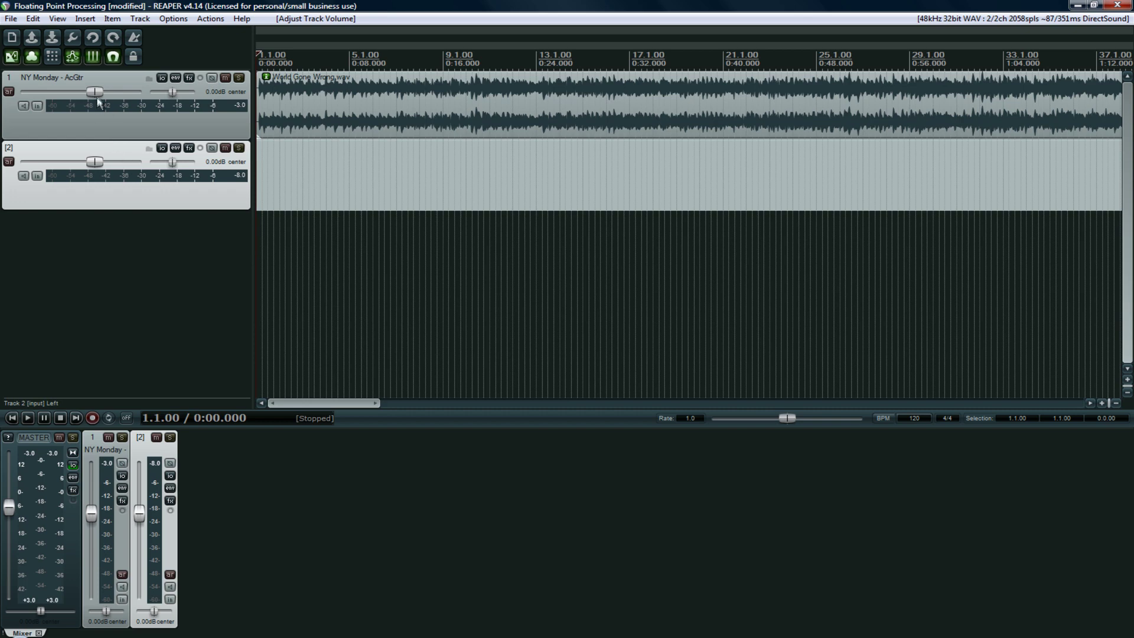
pyautogui.rightClick(96, 92)
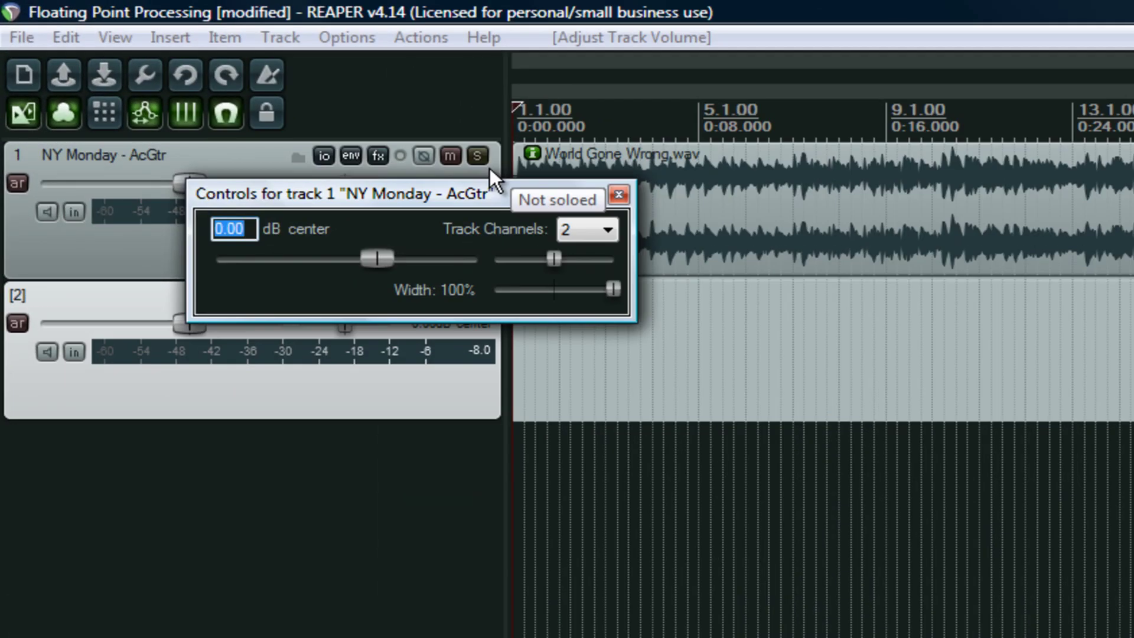
pyautogui.write('100')
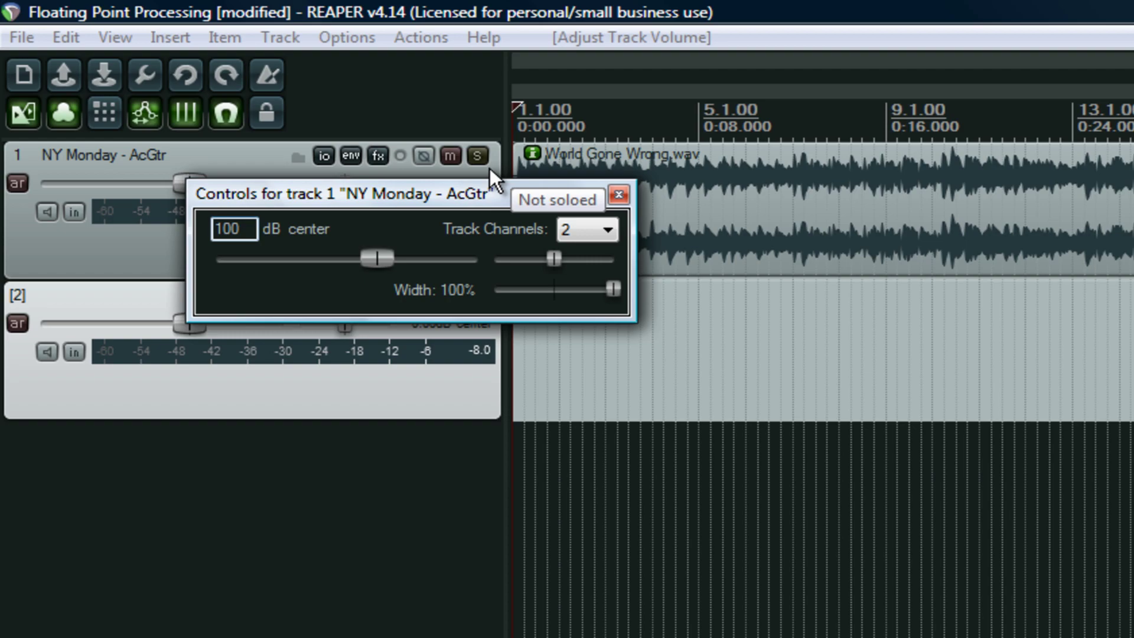
pyautogui.press('Return')
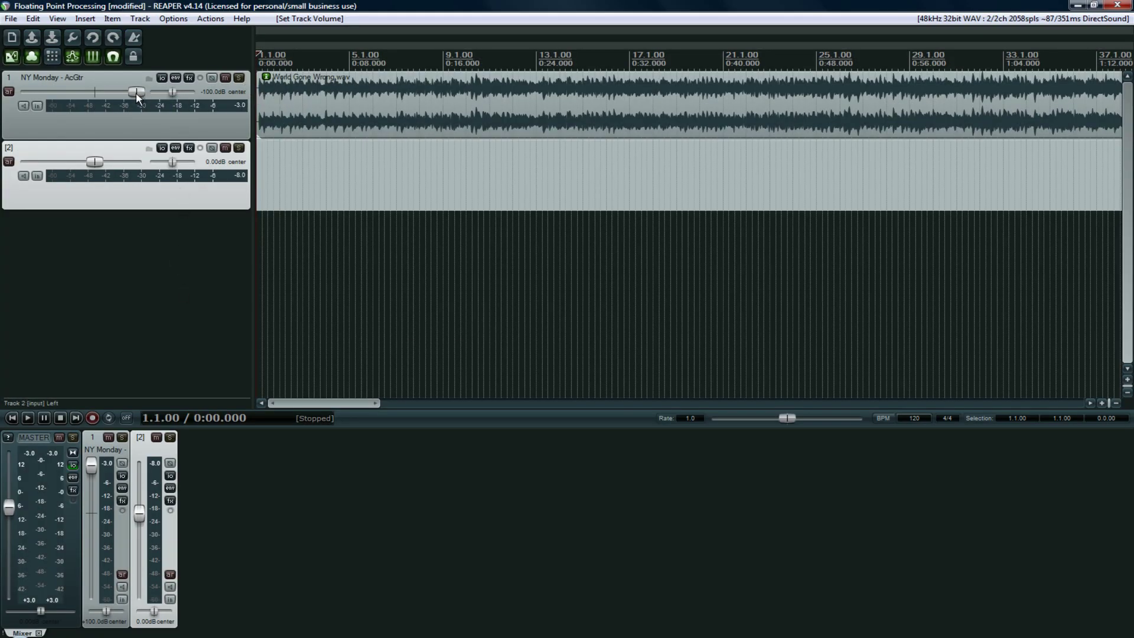
pyautogui.moveTo(137, 96)
# Render the master mix as 64-bit FP WAV '64-bit100plus', overwriting the existing file.
pyautogui.click(11, 18)
pyautogui.click(37, 194)
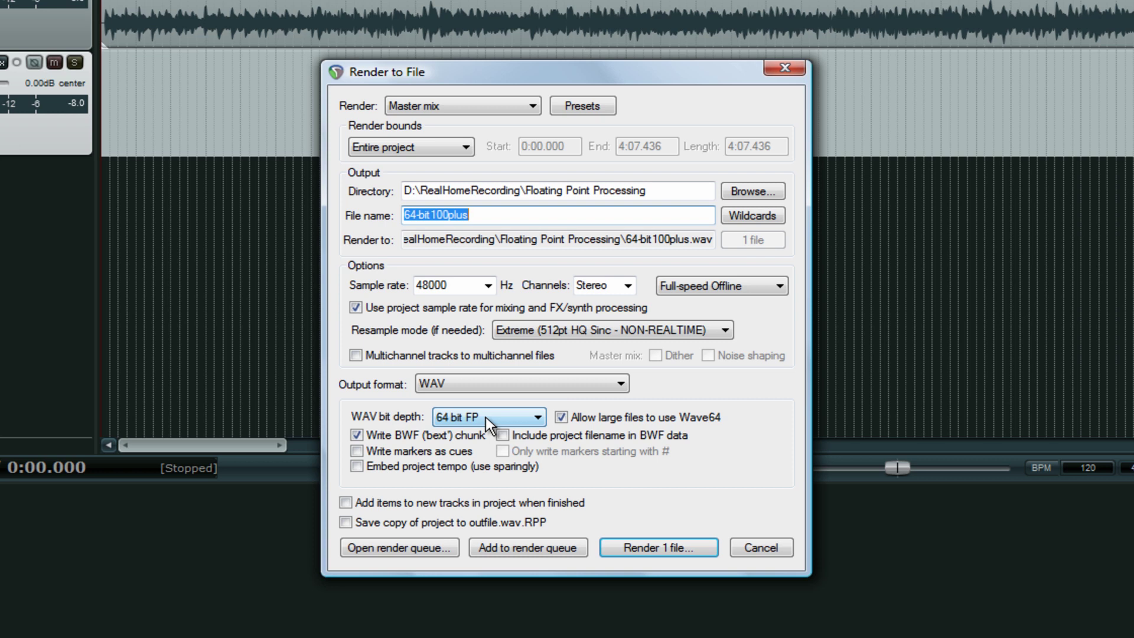
pyautogui.click(491, 214)
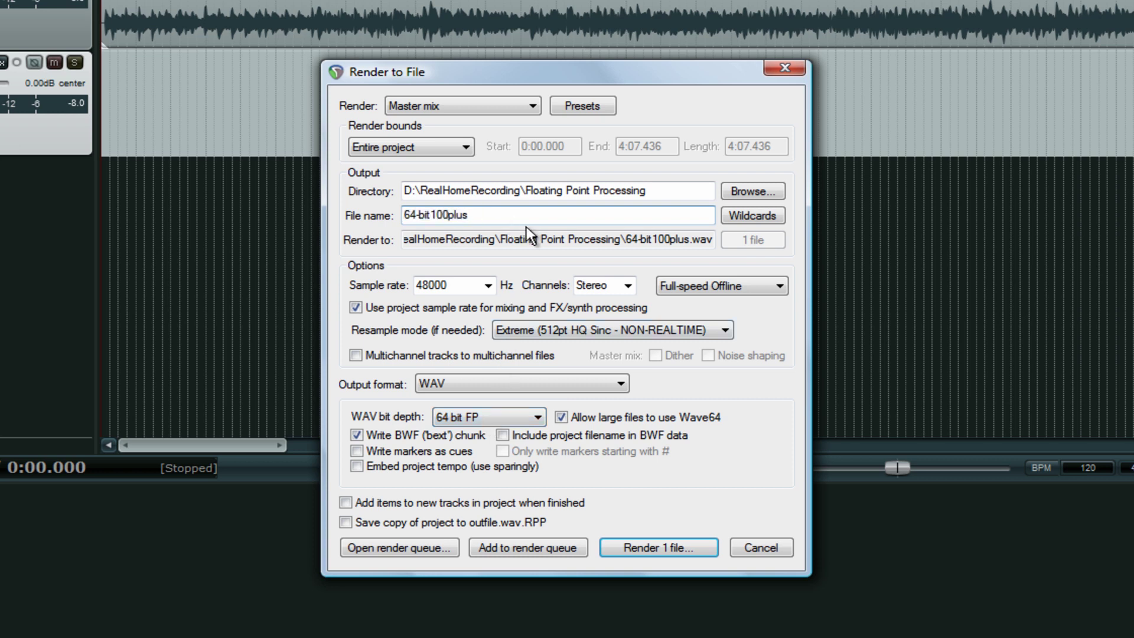
pyautogui.click(667, 545)
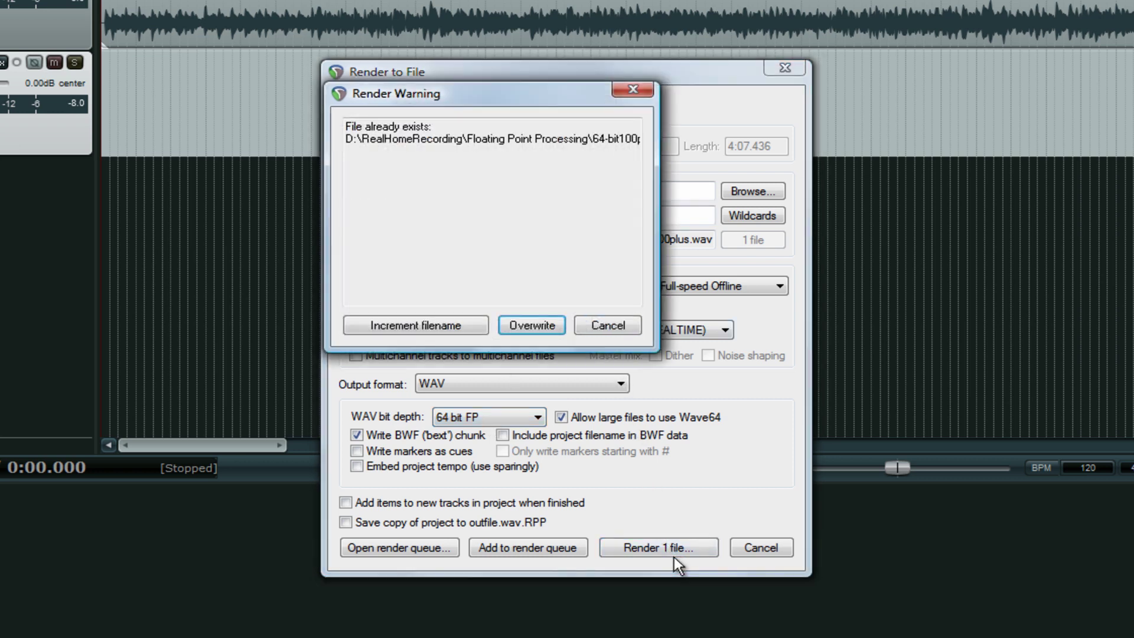
pyautogui.click(532, 326)
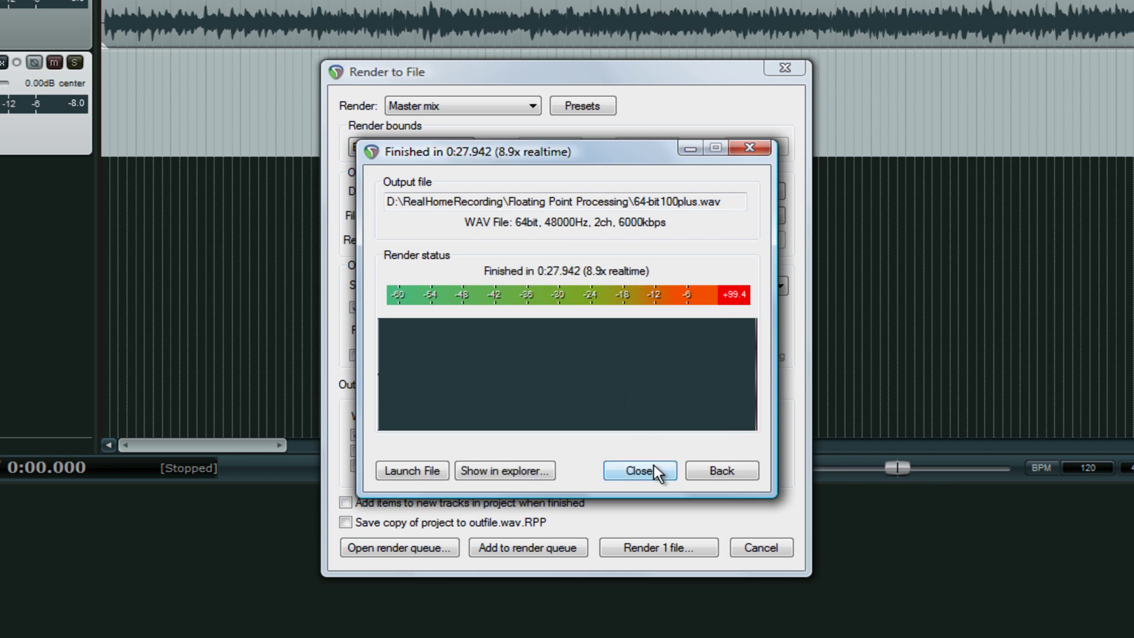
pyautogui.click(639, 471)
# Set the NY Monday - AcGtr track's volume to -100 dB.
pyautogui.click(343, 199)
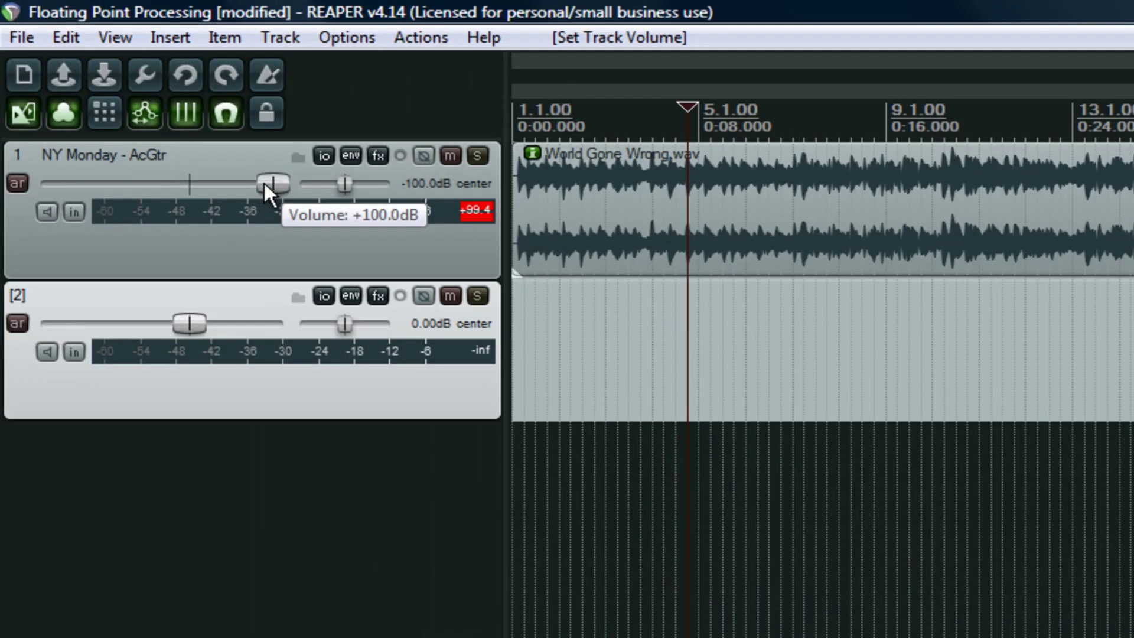
pyautogui.doubleClick(136, 91)
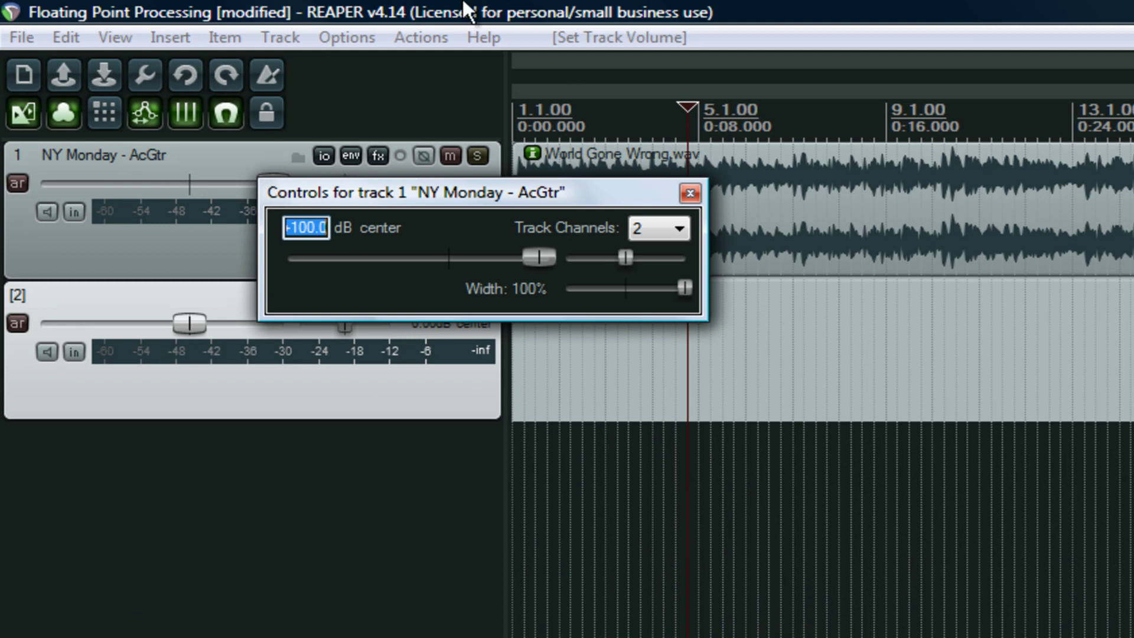
pyautogui.press('BackSpace')
pyautogui.write('-100')
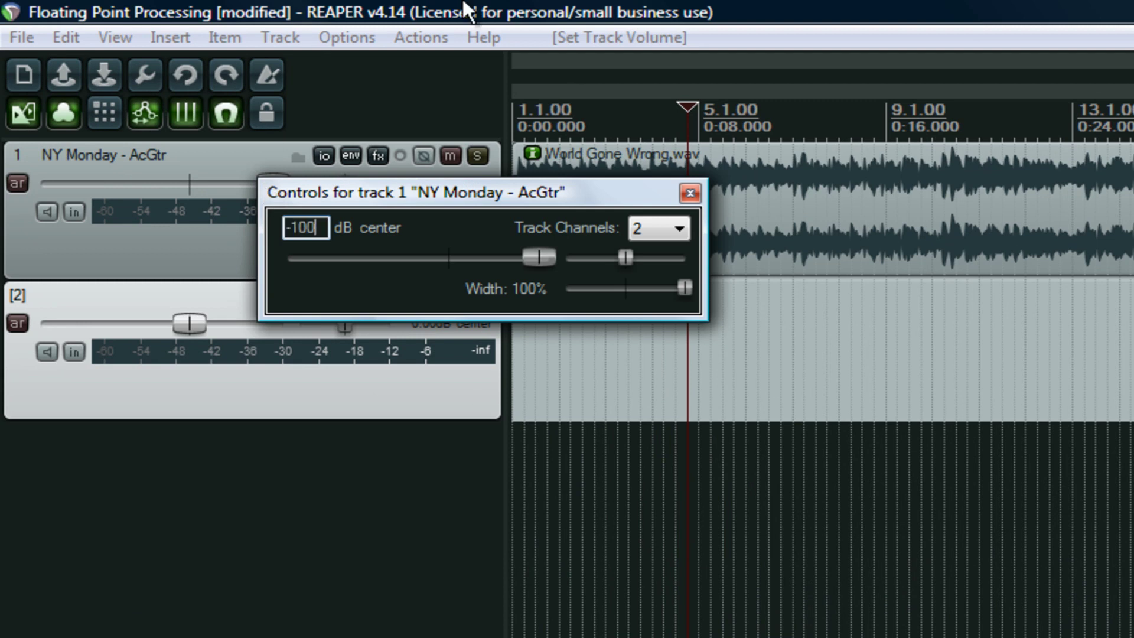
pyautogui.press('Return')
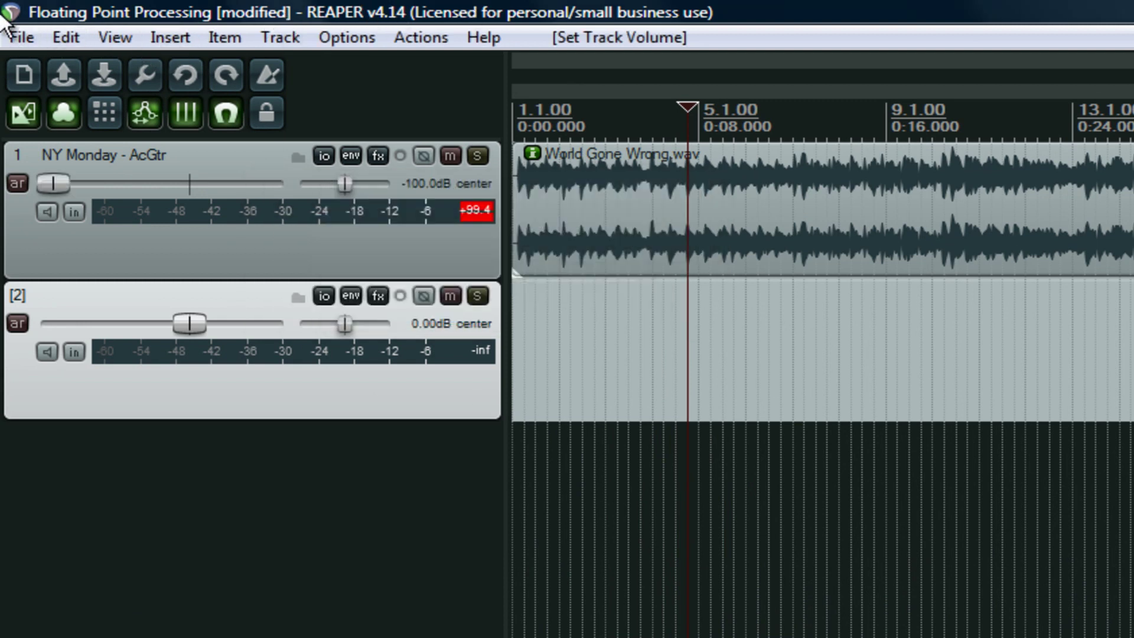
# Render a 64-bit FP WAV named '64-bit100minus', overwriting the old file.
pyautogui.click(21, 36)
pyautogui.click(73, 389)
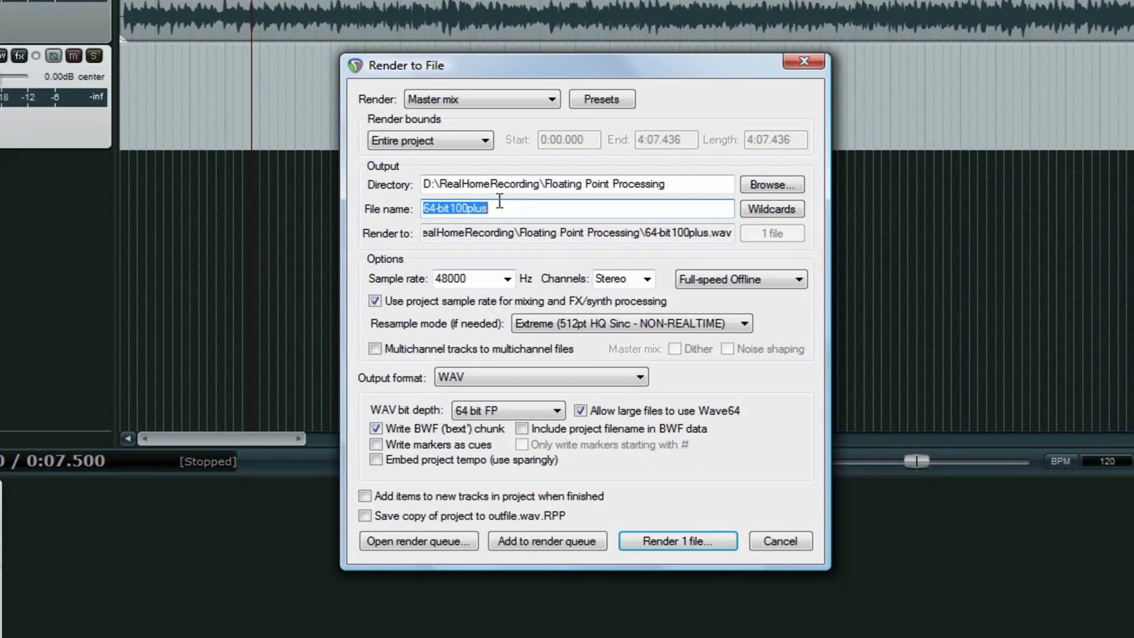
pyautogui.click(518, 207)
pyautogui.press('BackSpace')
pyautogui.press('BackSpace')
pyautogui.press('BackSpace')
pyautogui.press('BackSpace')
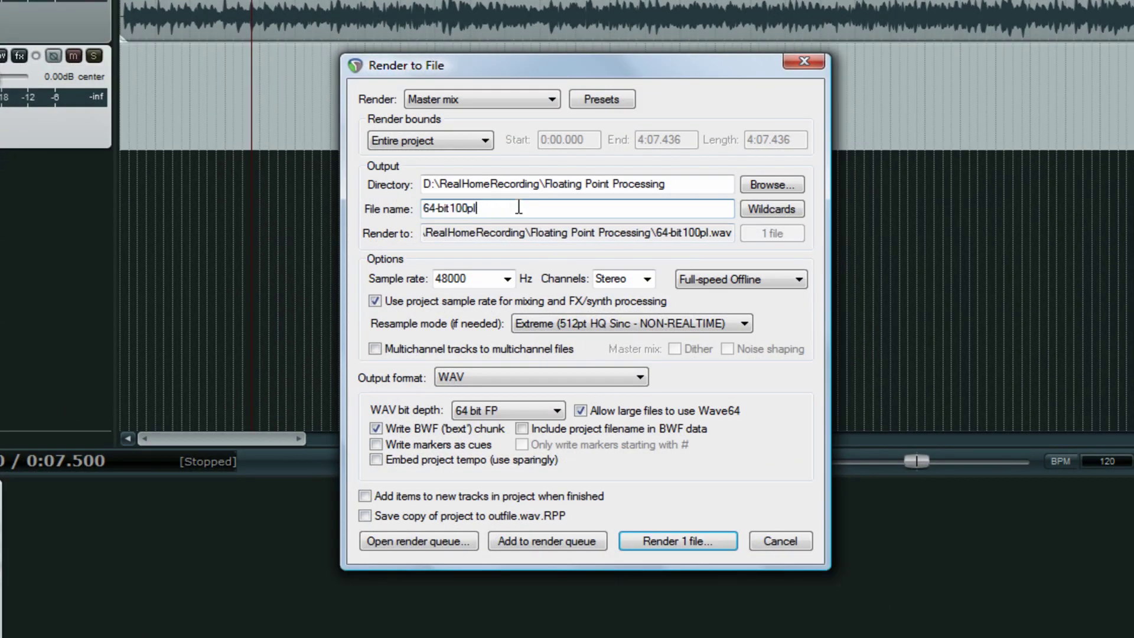
pyautogui.write('minus')
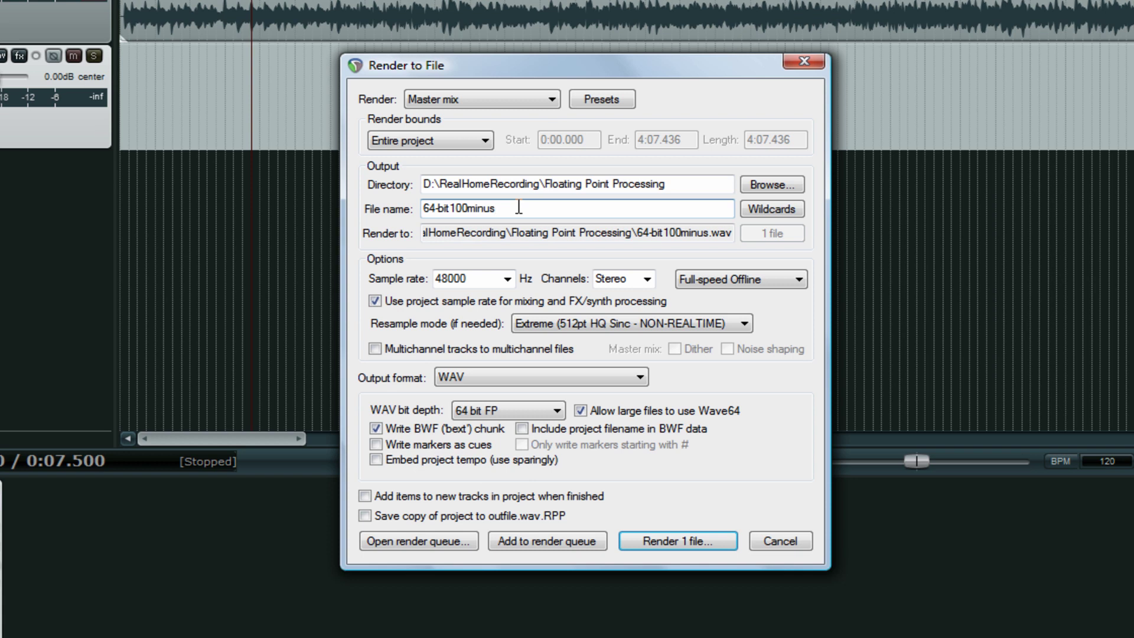
pyautogui.click(693, 542)
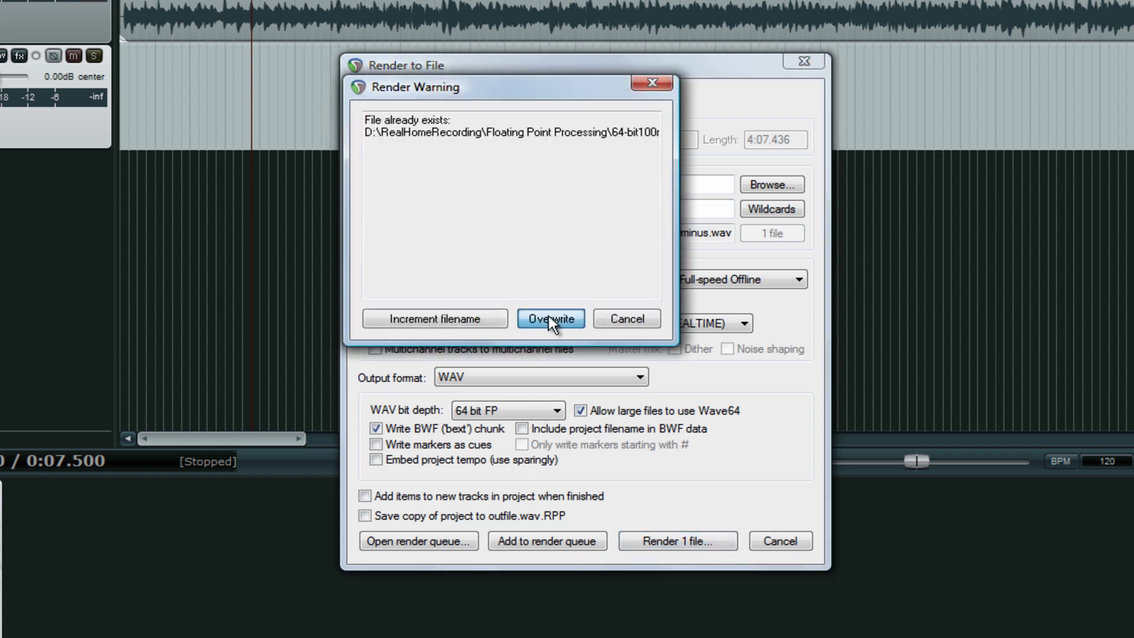
pyautogui.click(551, 319)
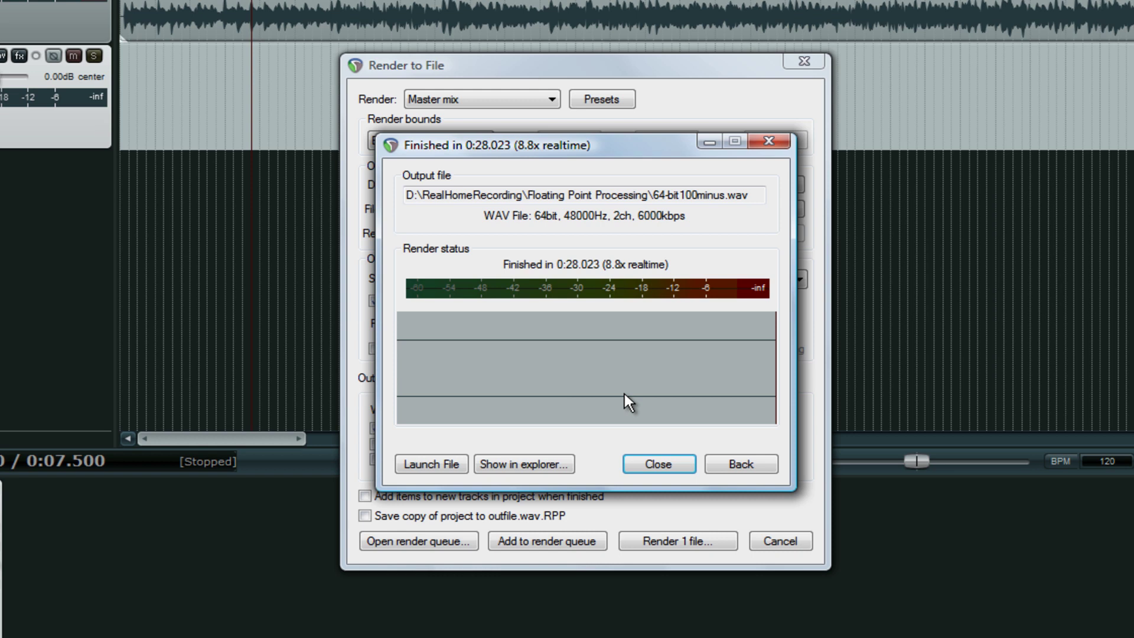
pyautogui.click(661, 463)
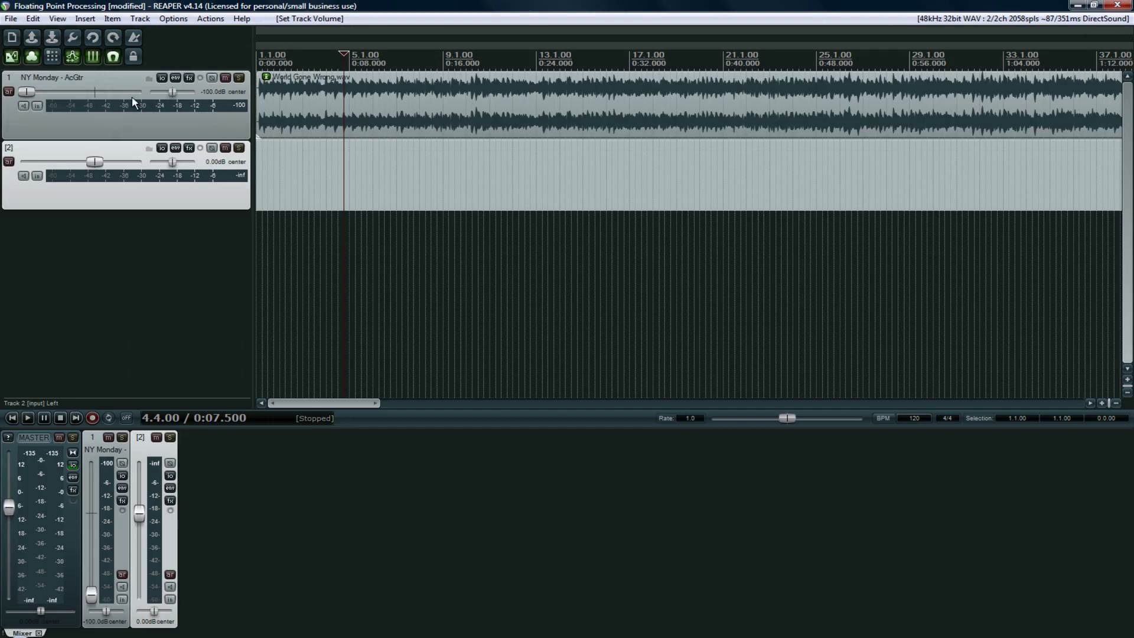
# Change Track mixing bit depth from 64 bit float to 24 bit integer in Project settings.
pyautogui.click(11, 18)
pyautogui.click(73, 180)
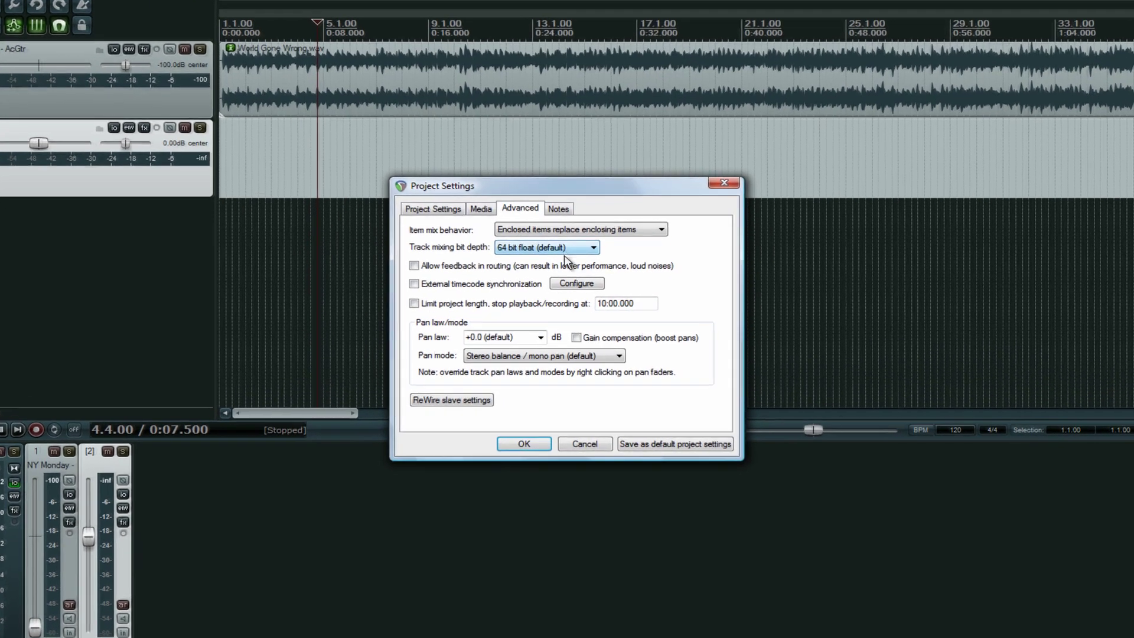
pyautogui.click(560, 255)
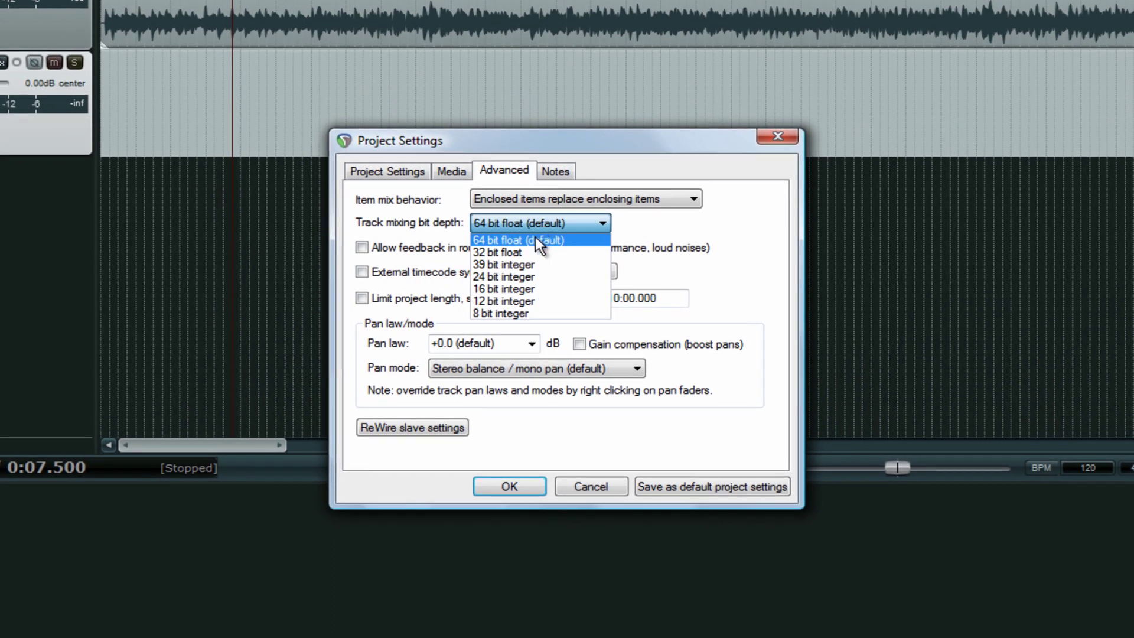
pyautogui.click(534, 276)
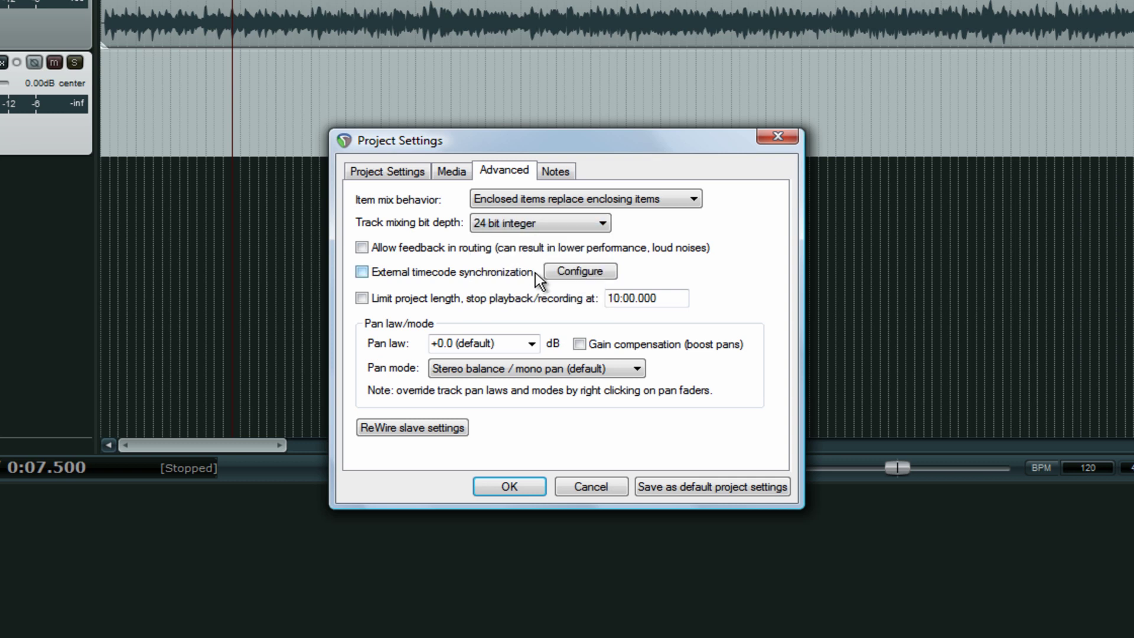
pyautogui.click(514, 488)
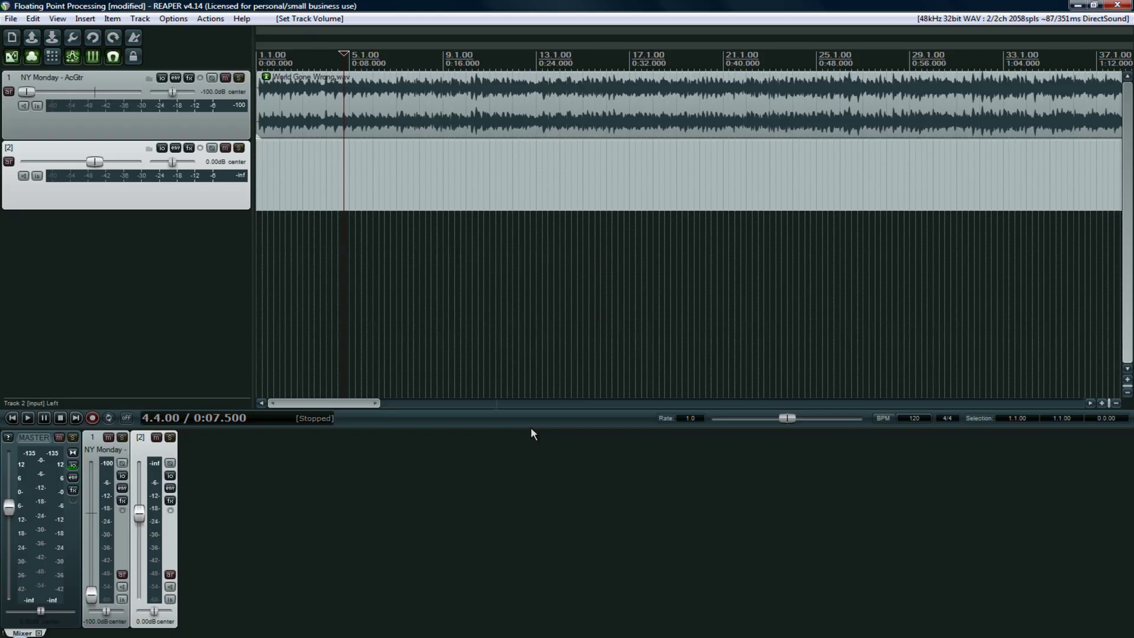
# Render a 24 bit PCM WAV named '24-bit100minus', overwriting the existing file.
pyautogui.click(10, 18)
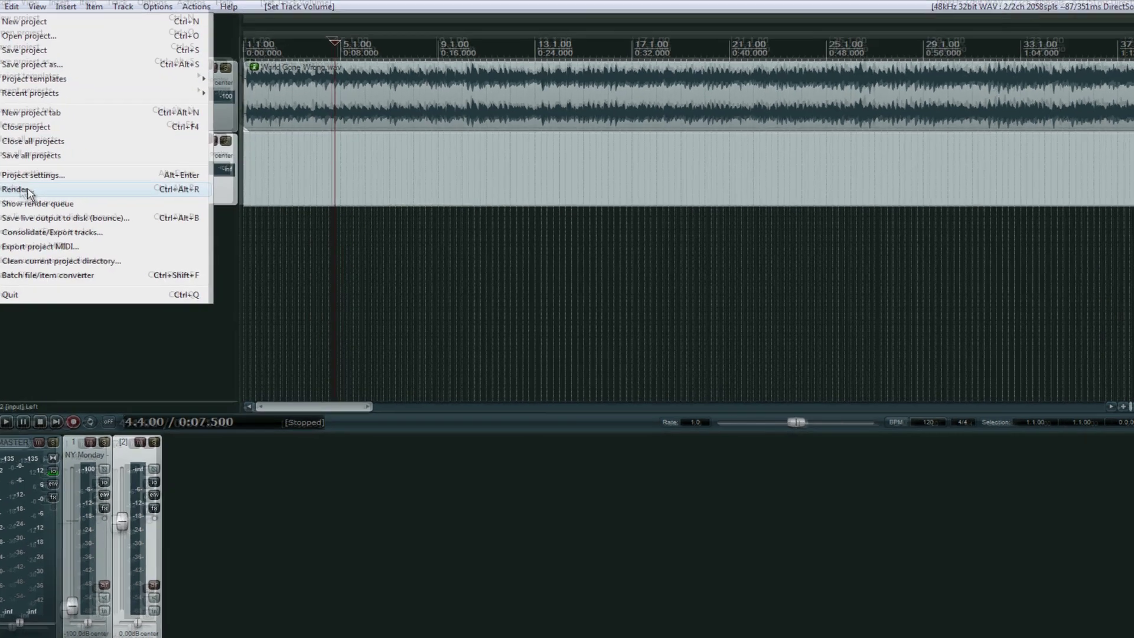
pyautogui.click(49, 197)
pyautogui.click(464, 417)
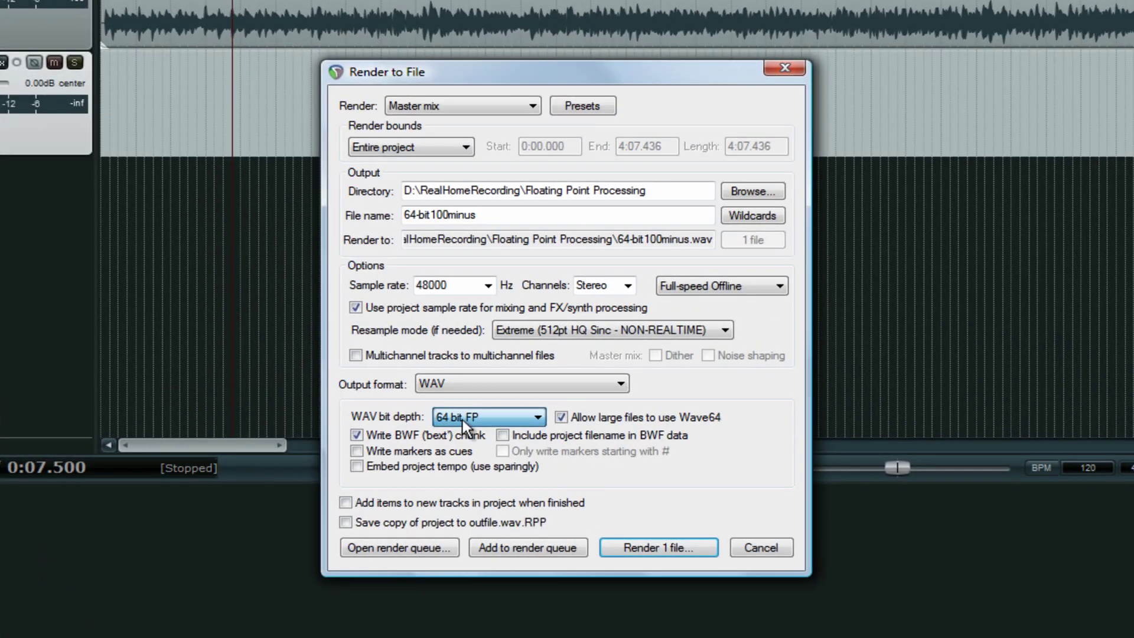
pyautogui.click(484, 459)
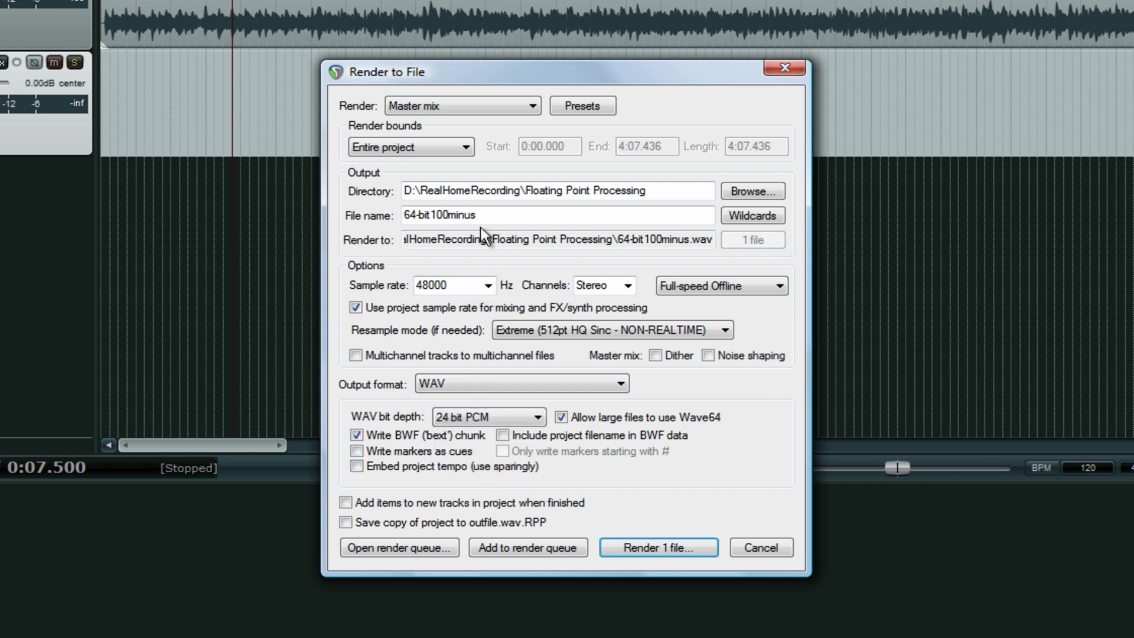
pyautogui.click(450, 215)
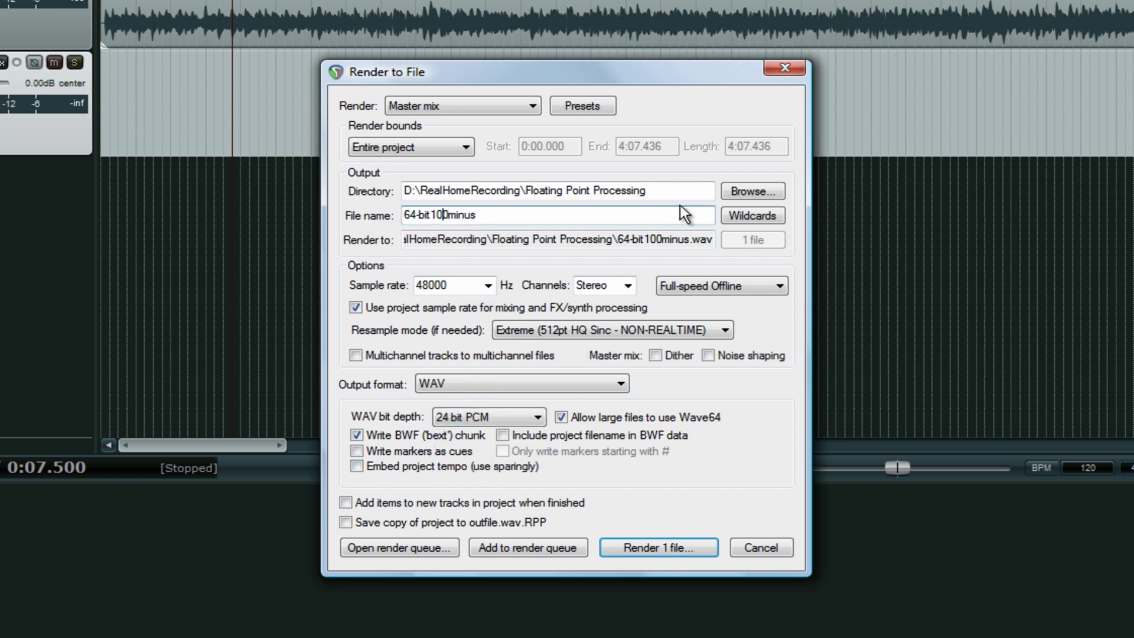
pyautogui.press('BackSpace')
pyautogui.press('BackSpace')
pyautogui.write('24')
pyautogui.click(698, 546)
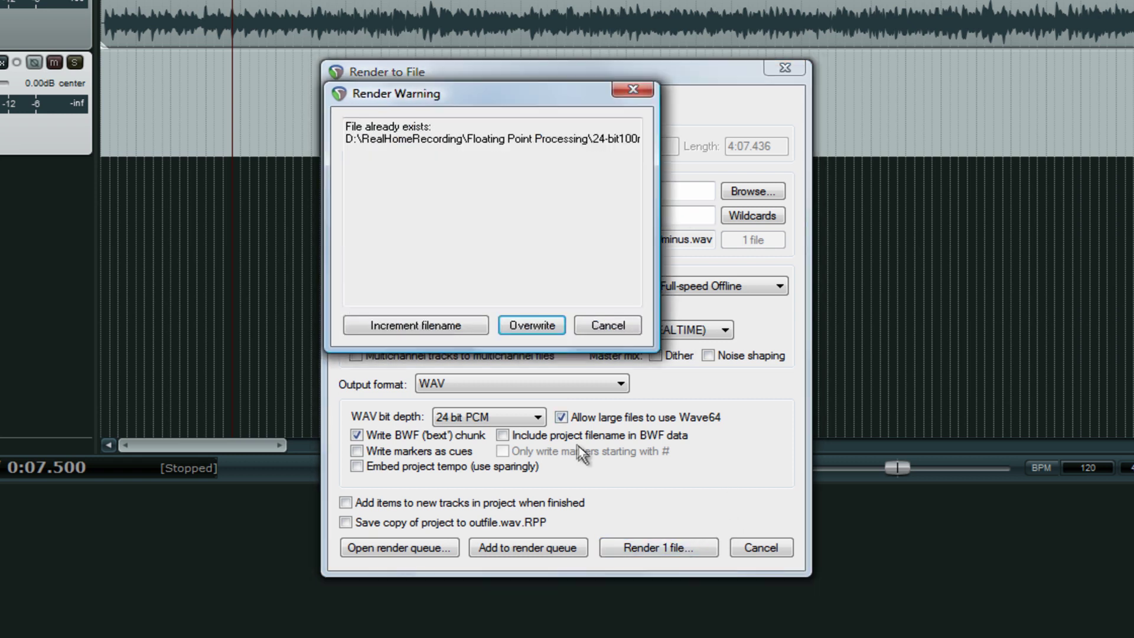
pyautogui.click(534, 325)
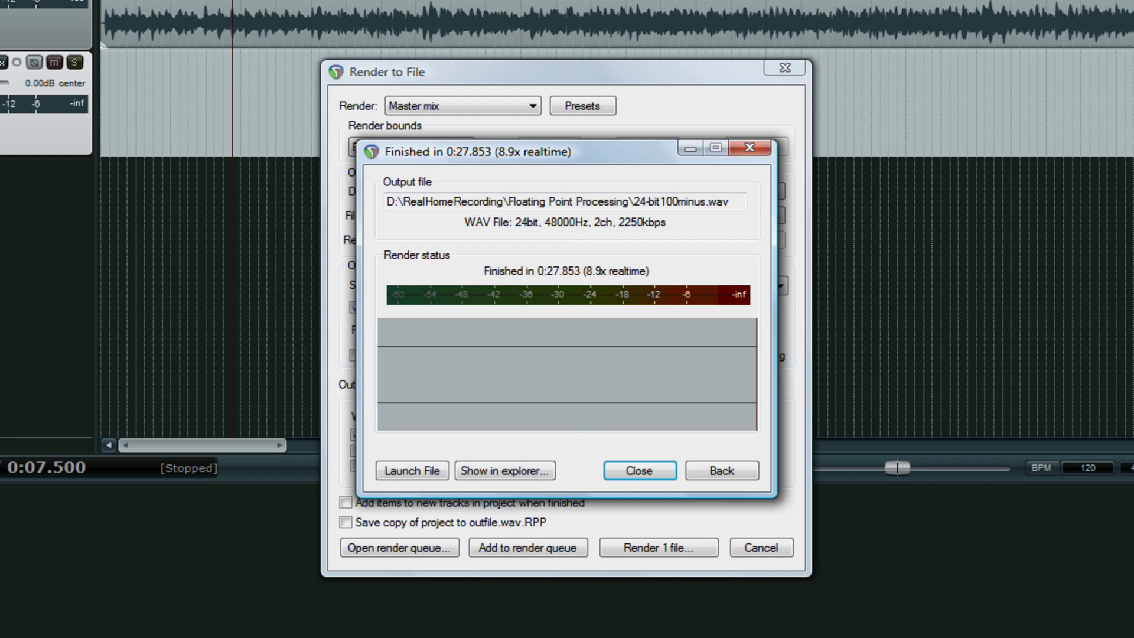
pyautogui.click(663, 470)
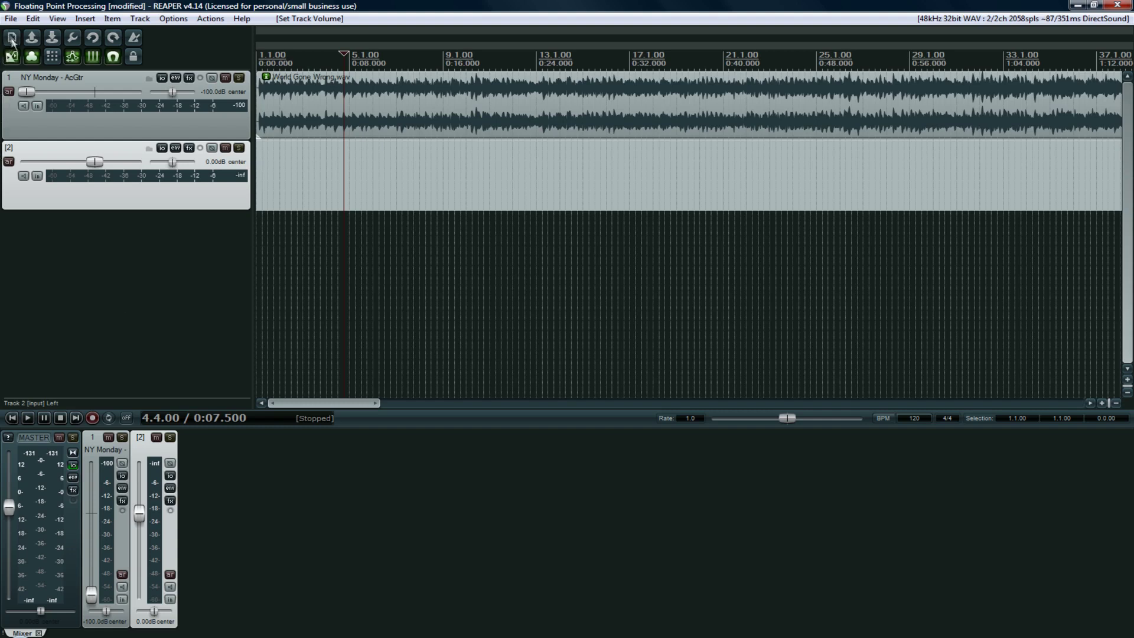
# Set the NY Monday - AcGtr track's volume to 100 dB.
pyautogui.doubleClick(29, 92)
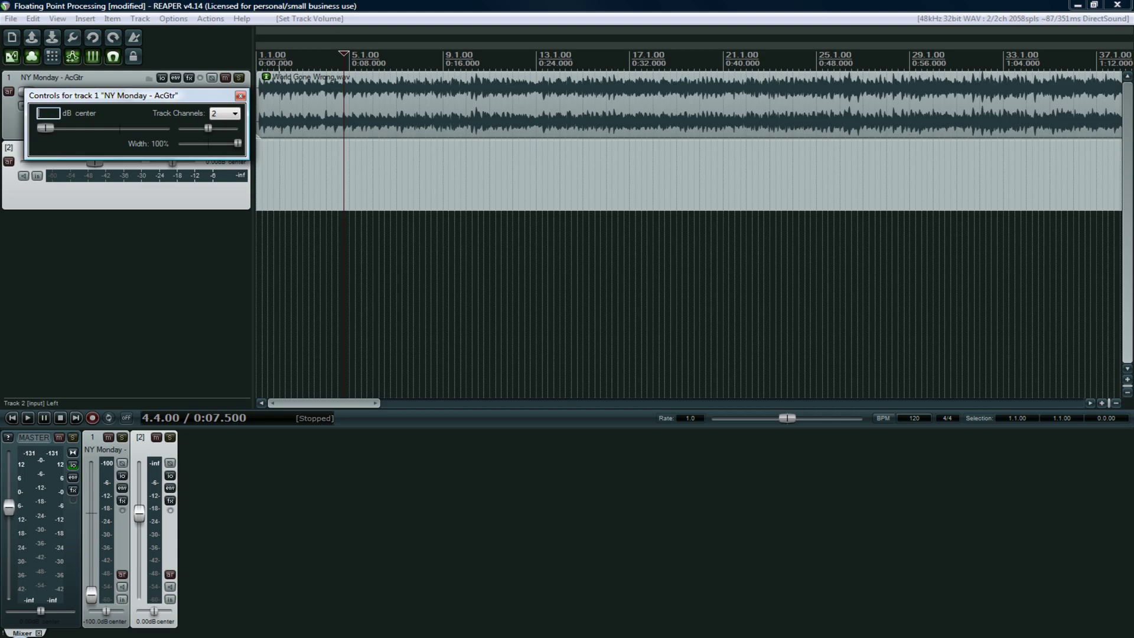
pyautogui.write('100')
pyautogui.press('Return')
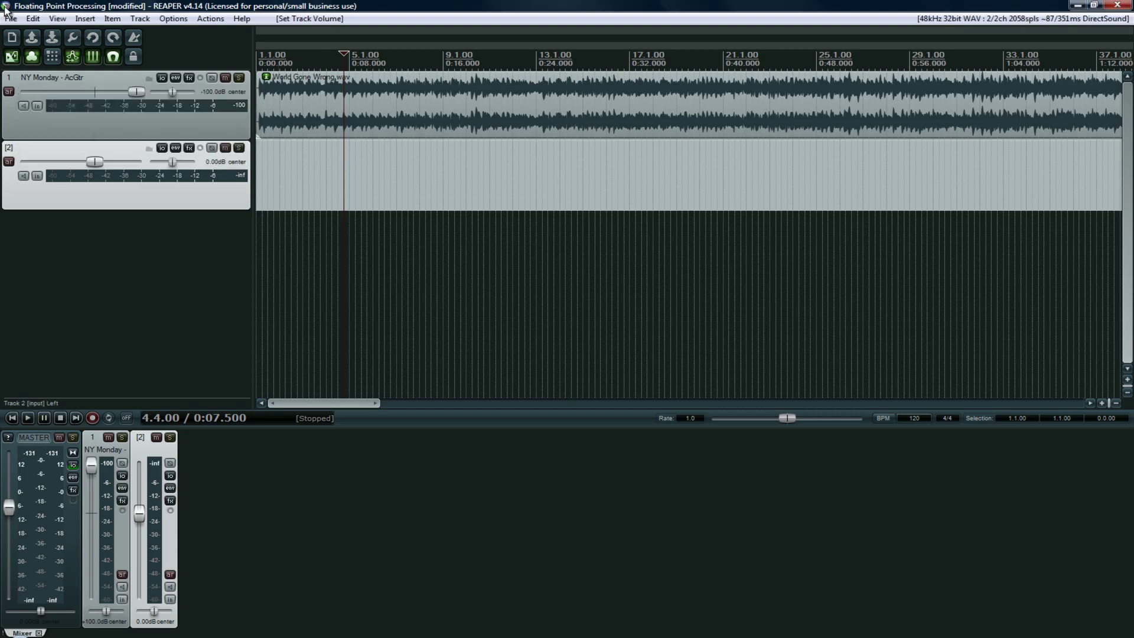
# Render a 24-bit WAV named '24-bit100plus', overwriting the old file.
pyautogui.click(10, 19)
pyautogui.click(77, 189)
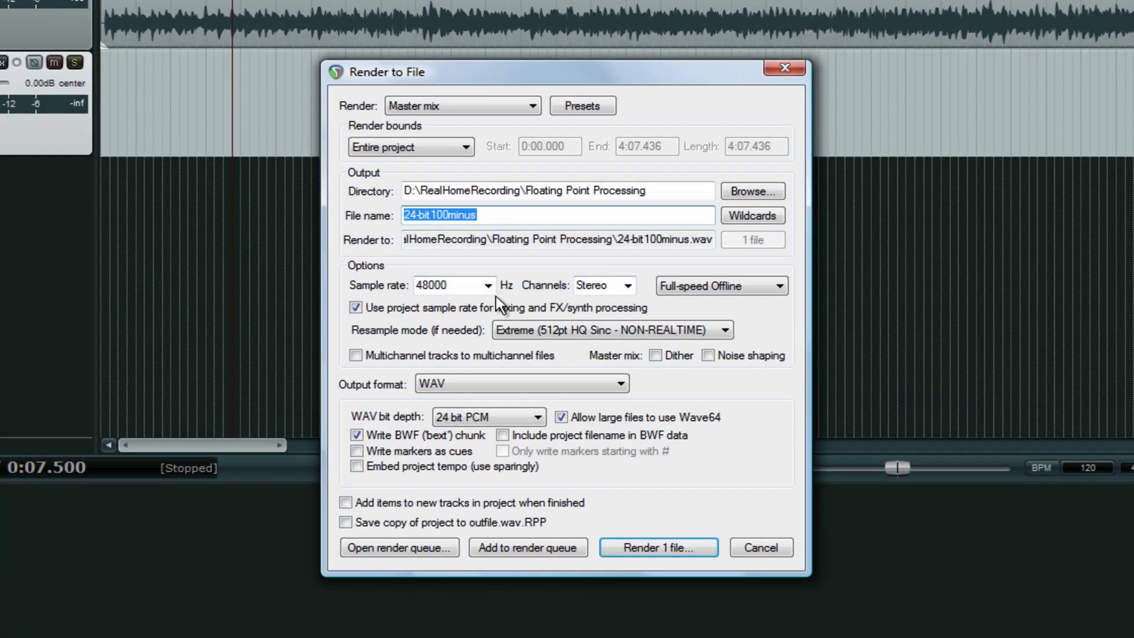
pyautogui.click(493, 215)
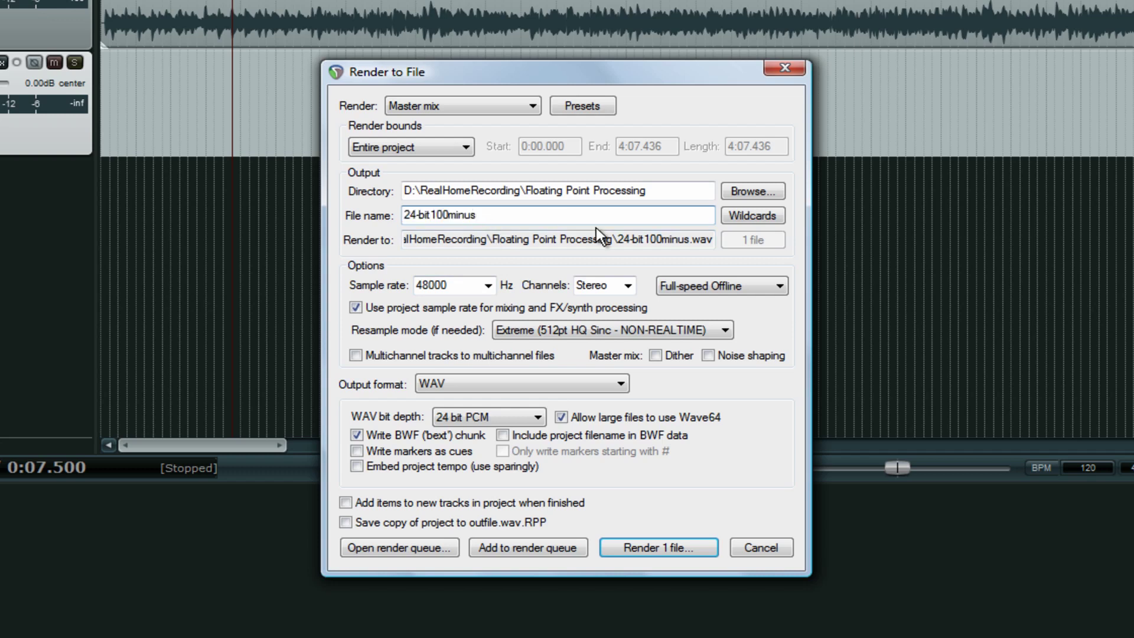
pyautogui.press('BackSpace')
pyautogui.press('BackSpace')
pyautogui.press('BackSpace')
pyautogui.press('BackSpace')
pyautogui.press('BackSpace')
pyautogui.write('plus')
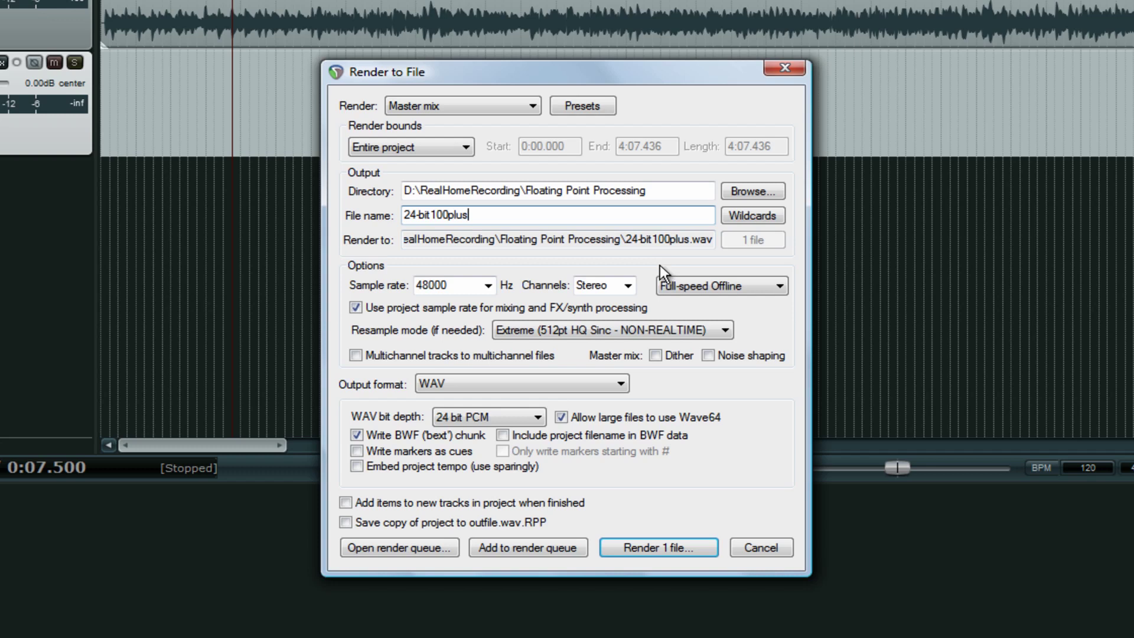
pyautogui.click(675, 550)
pyautogui.click(533, 327)
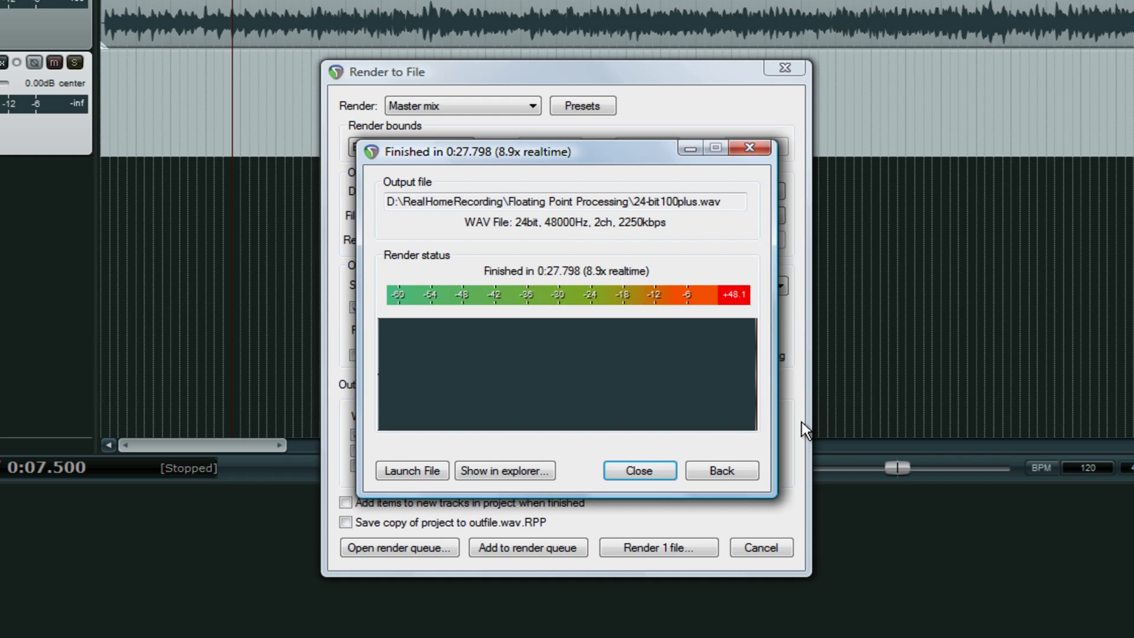
pyautogui.click(642, 472)
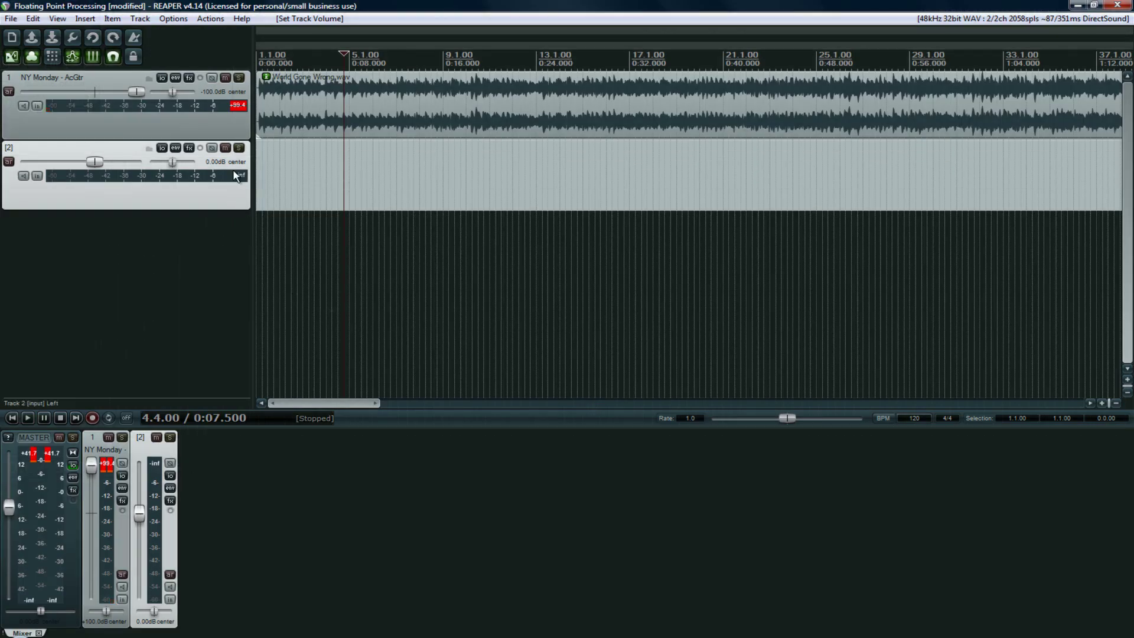
# Place the edit cursor at the song's end, 4:07.500.
pyautogui.click(390, 190)
pyautogui.moveTo(325, 407); pyautogui.dragTo(667, 393)
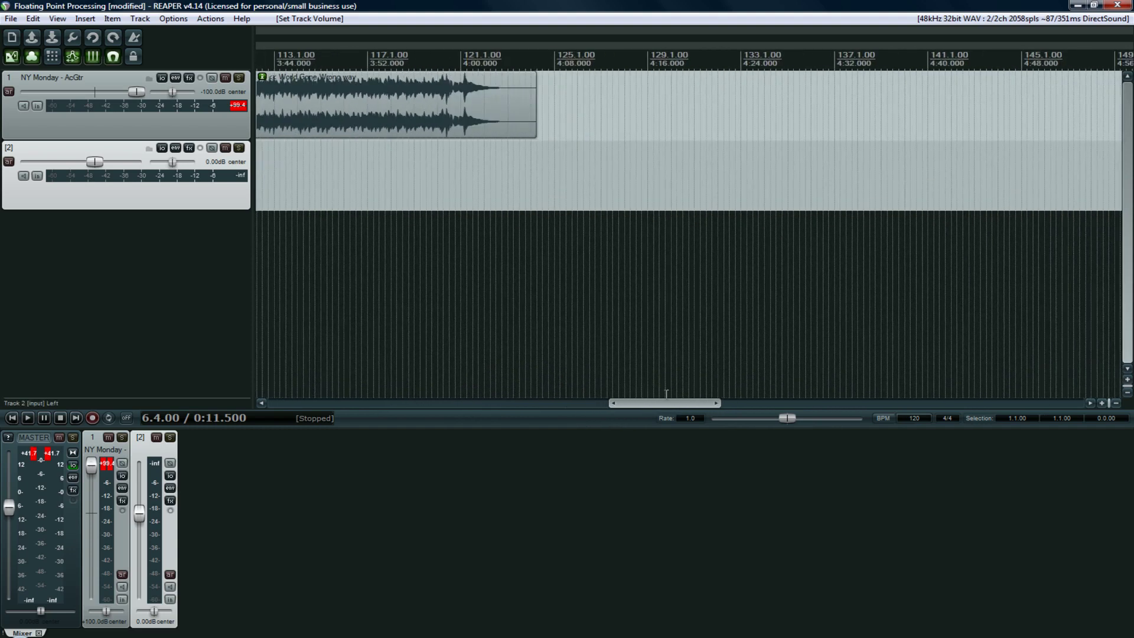
pyautogui.click(548, 173)
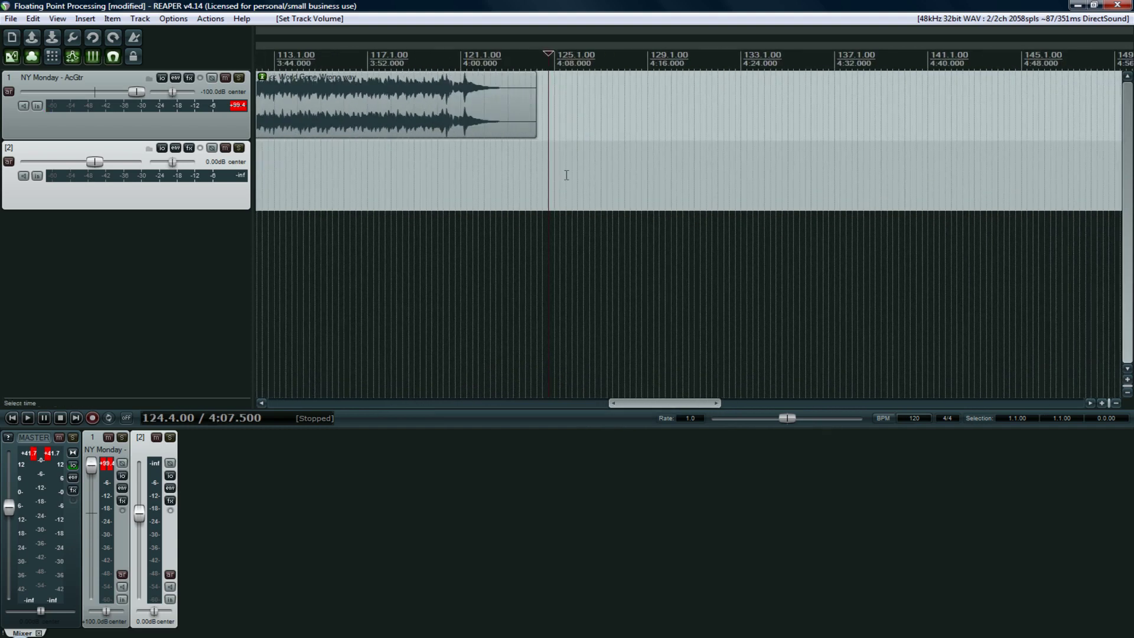
# Insert all four WAVs from the Floating Point Processing folder, each on its own track.
pyautogui.click(85, 19)
pyautogui.click(97, 32)
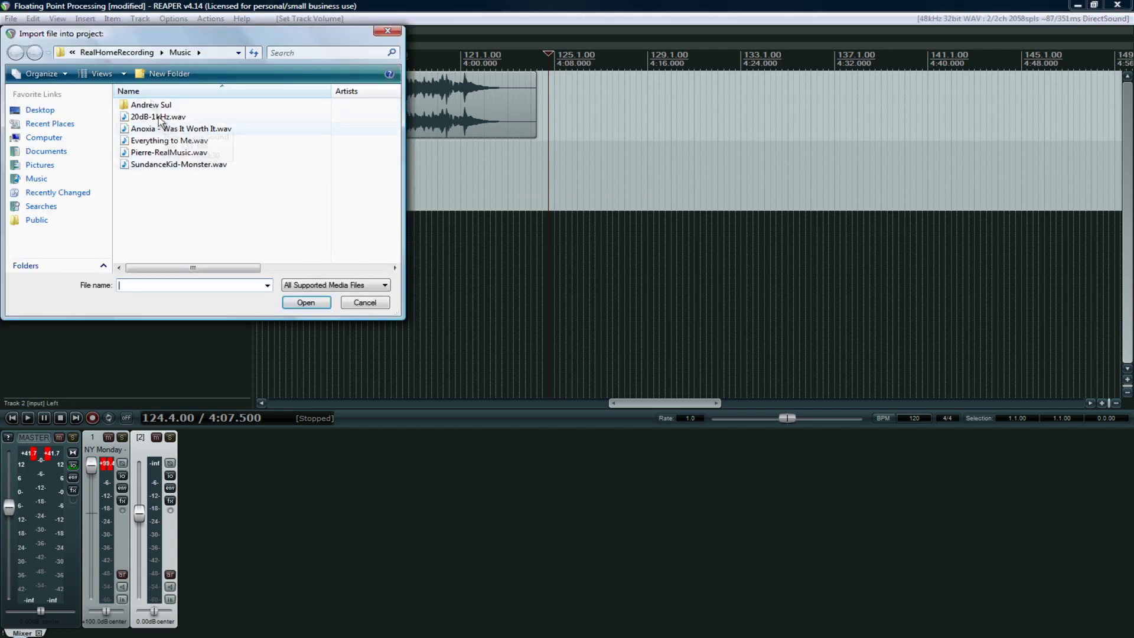
pyautogui.click(129, 53)
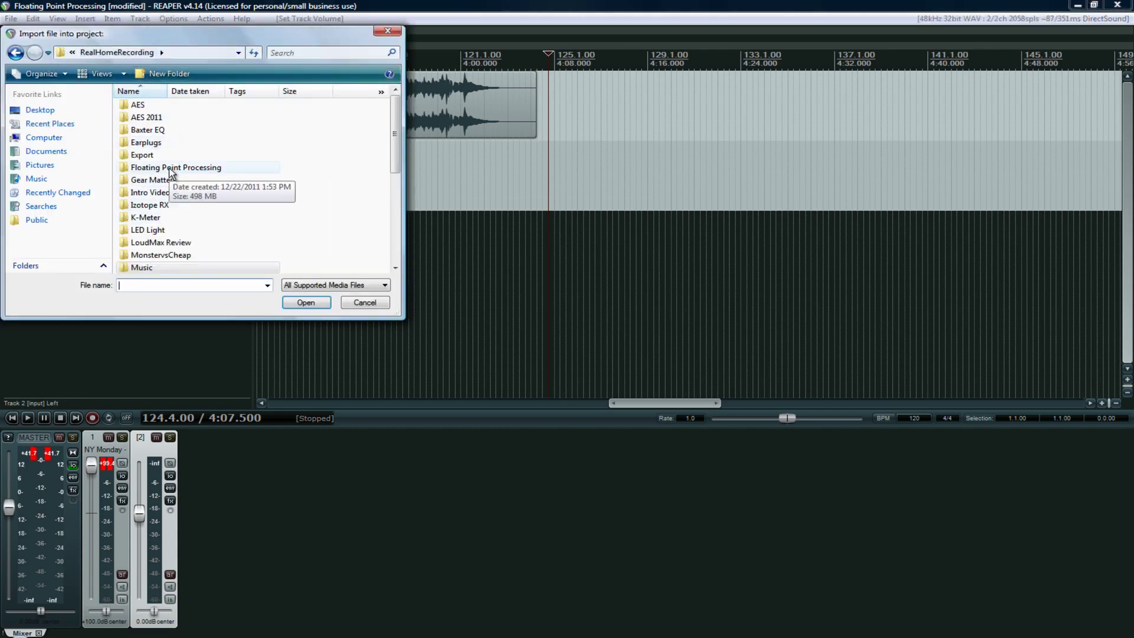
pyautogui.doubleClick(169, 168)
pyautogui.click(164, 105)
pyautogui.keyDown('shift'); pyautogui.click(213, 140); pyautogui.keyUp('shift')
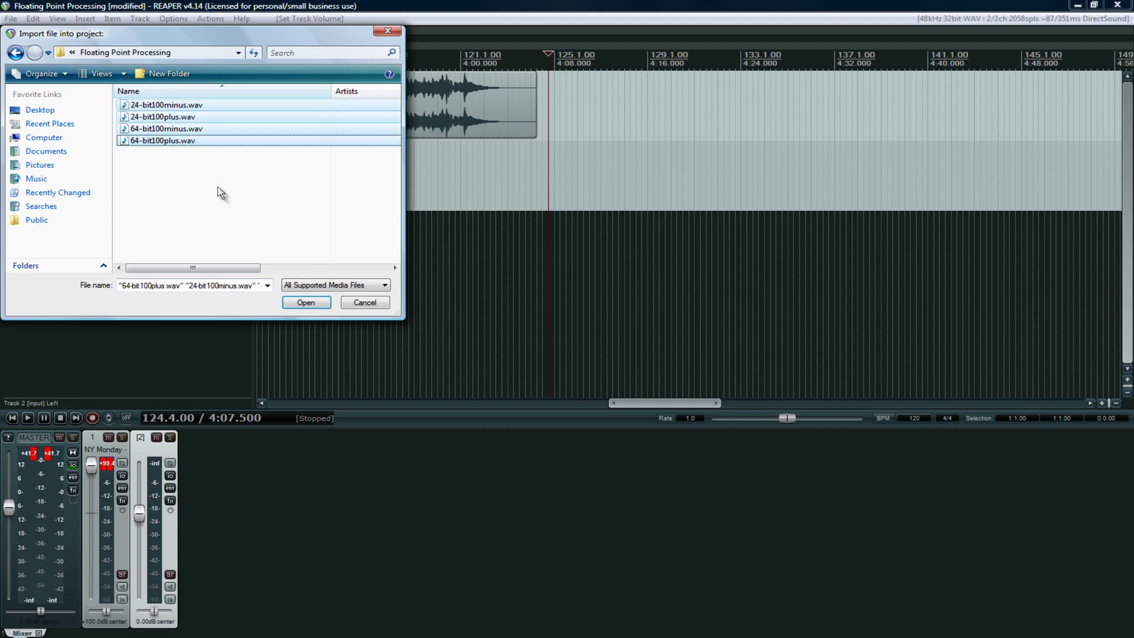
pyautogui.click(300, 303)
pyautogui.click(524, 357)
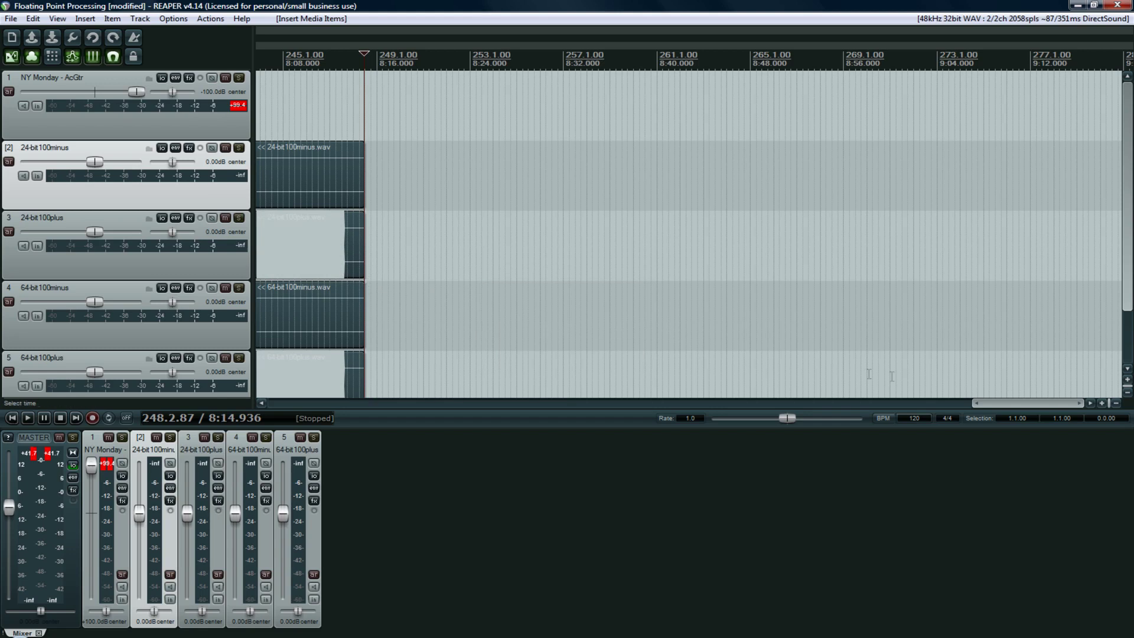
# Set the 24-bit100minus and 24-bit100plus tracks to -100 dB volume.
pyautogui.moveTo(1022, 404); pyautogui.dragTo(949, 410)
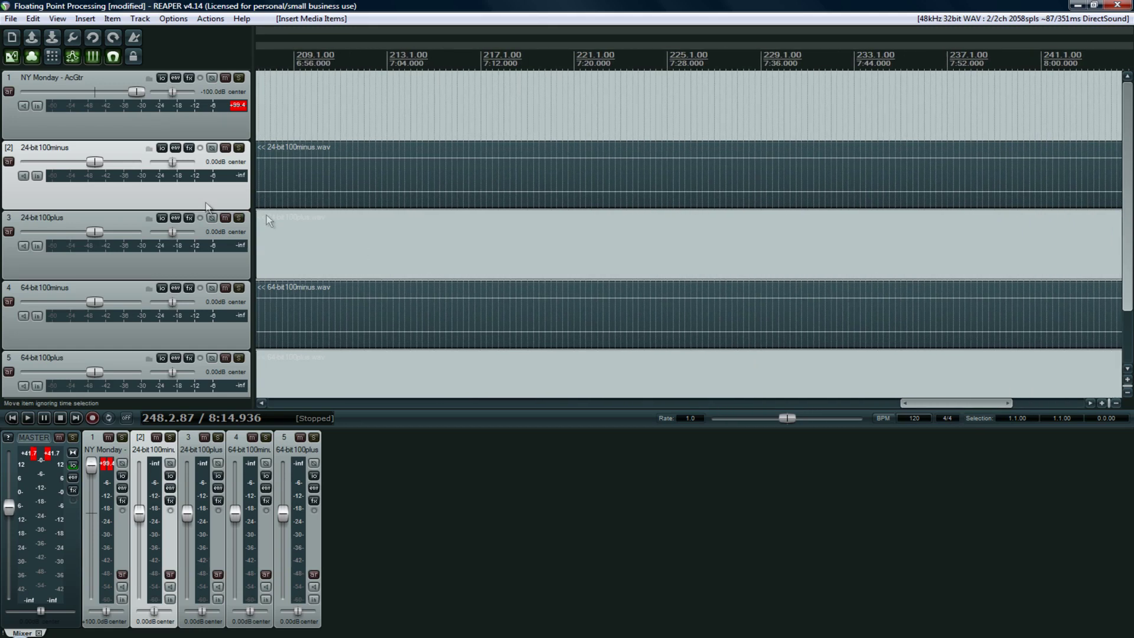
pyautogui.moveTo(95, 166)
pyautogui.doubleClick(98, 167)
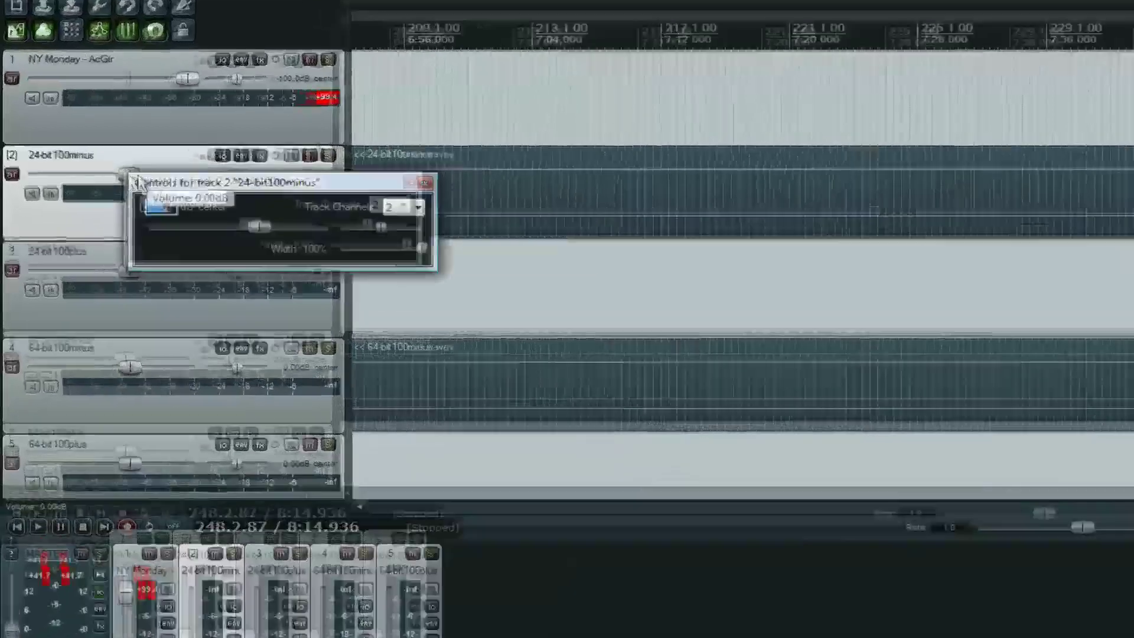
pyautogui.press('BackSpace')
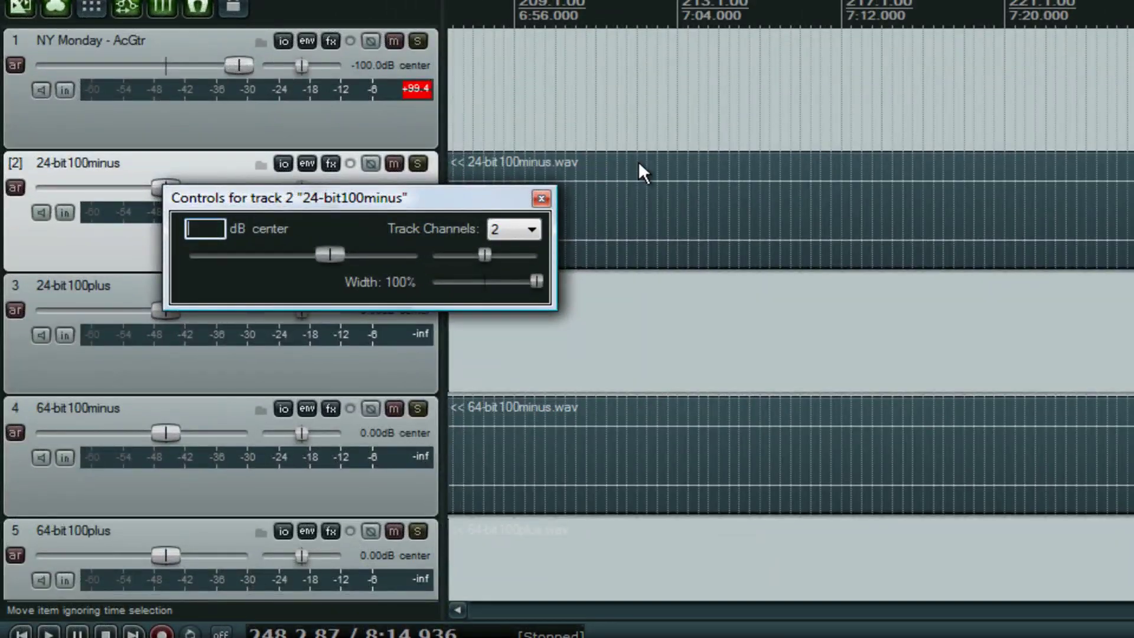
pyautogui.write('-100')
pyautogui.press('Return')
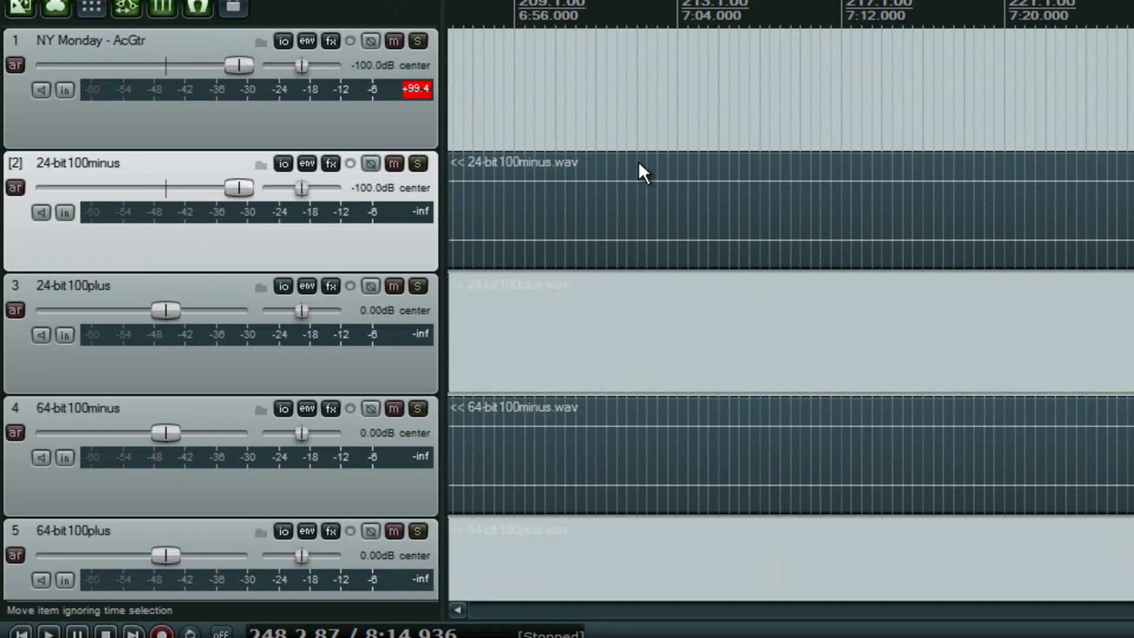
pyautogui.doubleClick(165, 310)
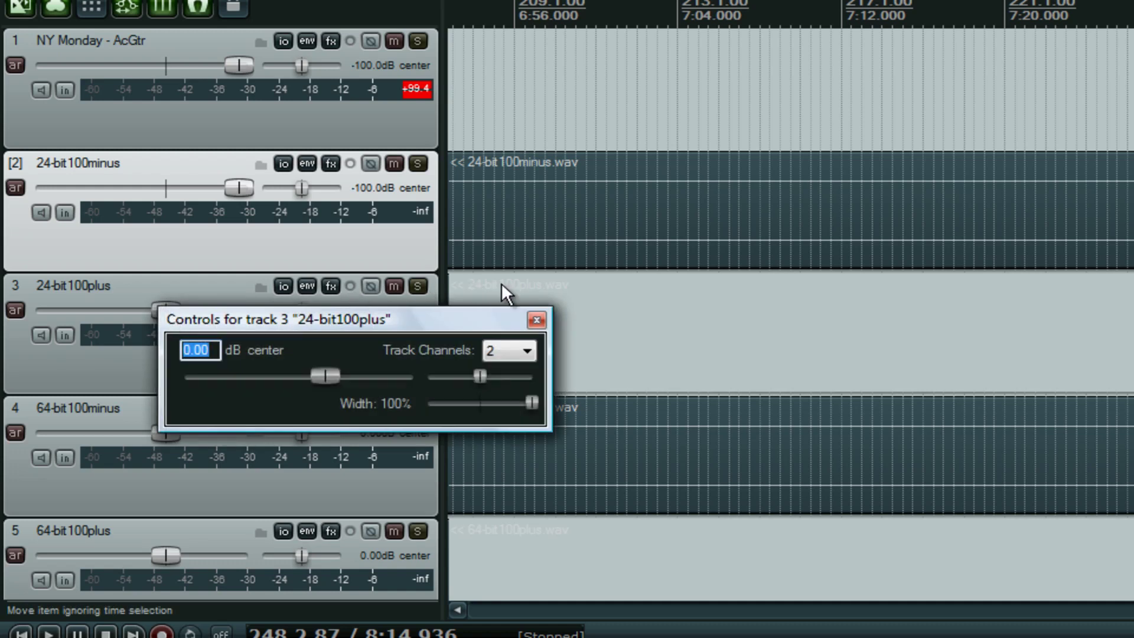
pyautogui.press('BackSpace')
pyautogui.write('-100')
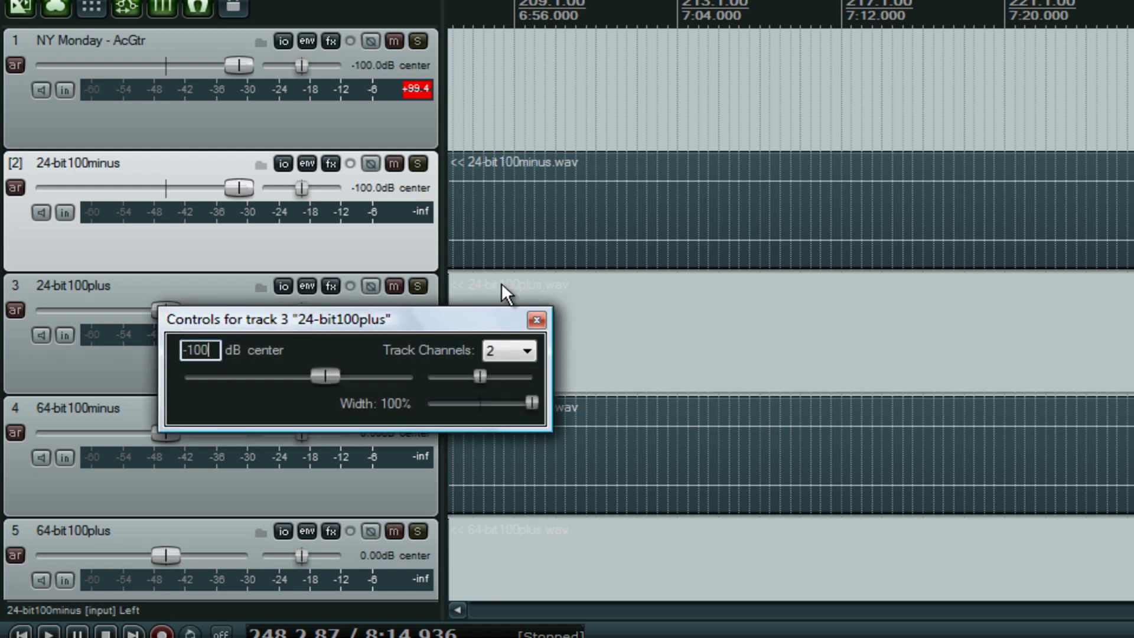
pyautogui.press('Return')
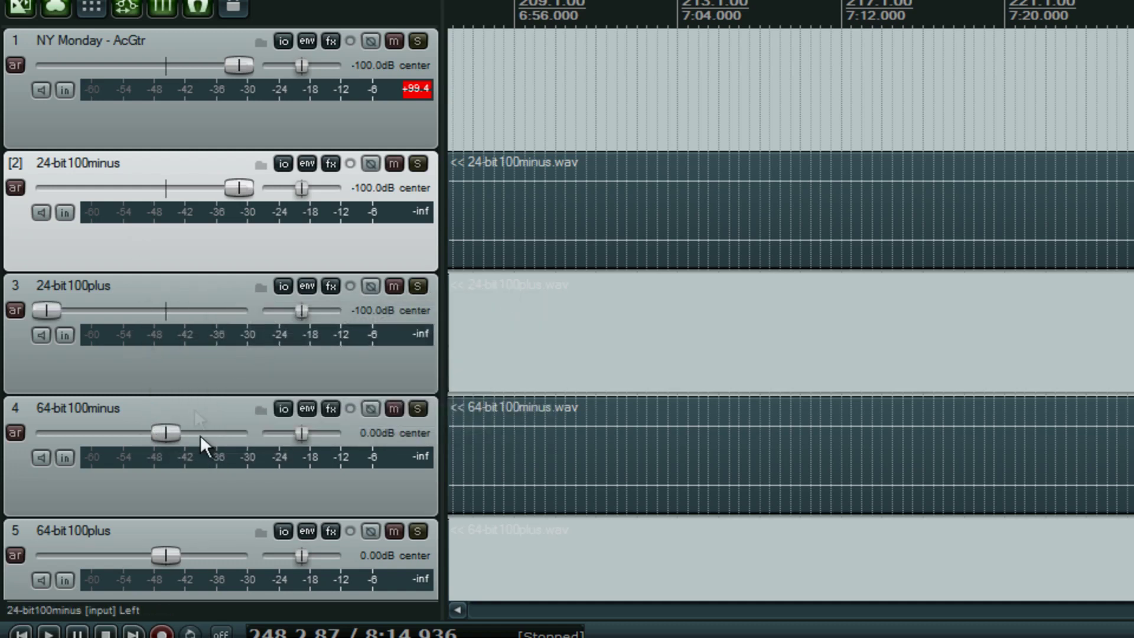
# Set the 64-bit100minus and 64-bit100plus tracks to -100 dB, then bring up Project settings.
pyautogui.rightClick(165, 431)
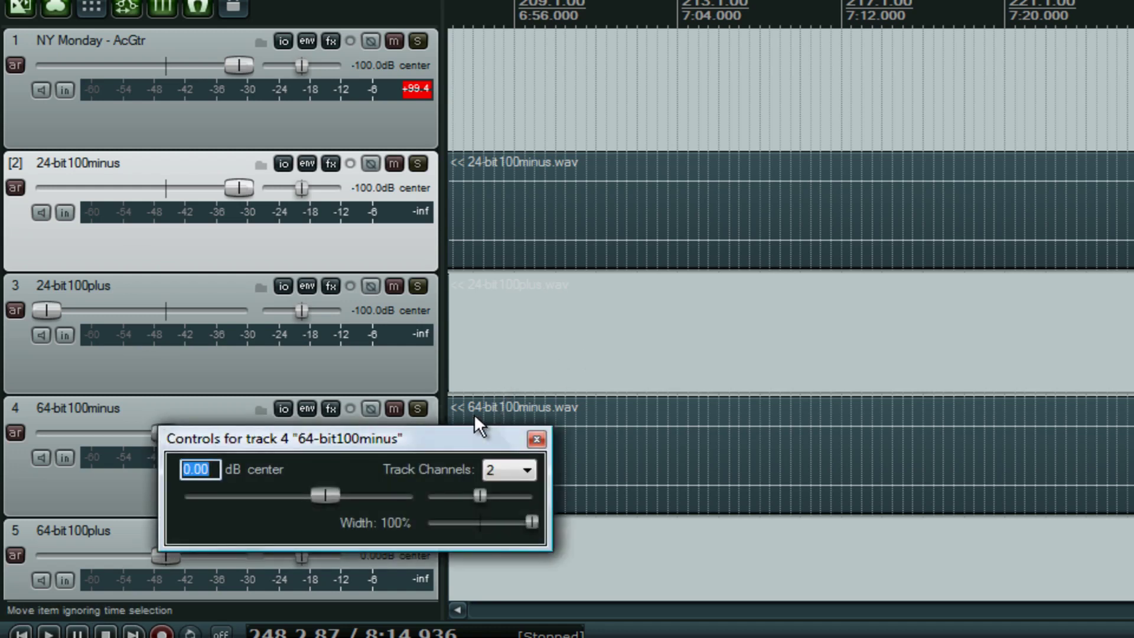
pyautogui.write('-100')
pyautogui.press('Return')
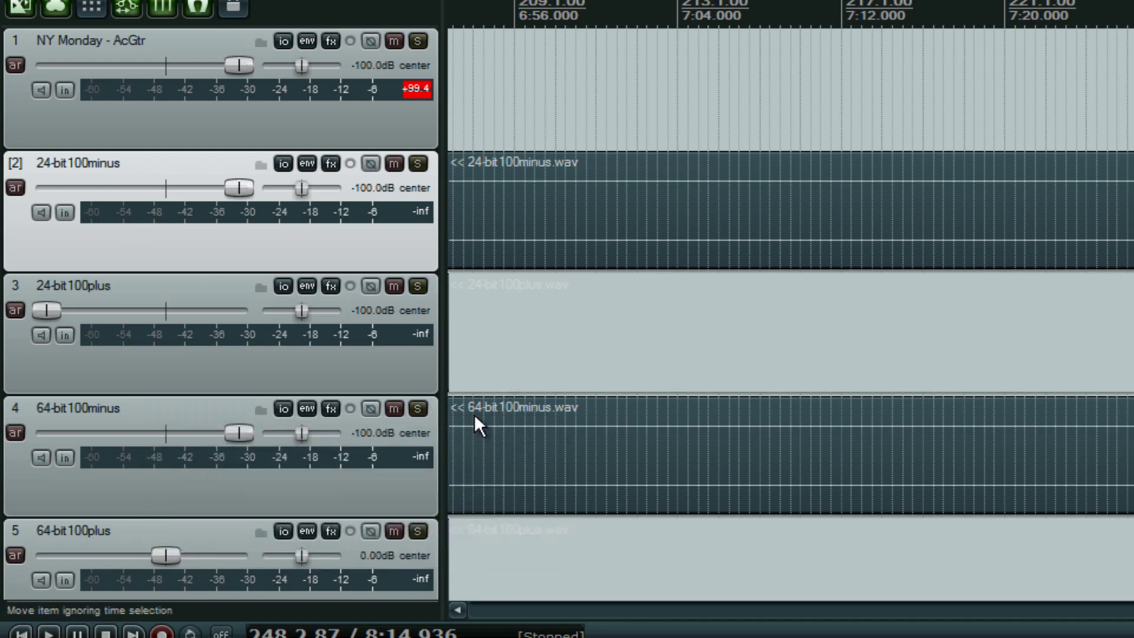
pyautogui.rightClick(178, 548)
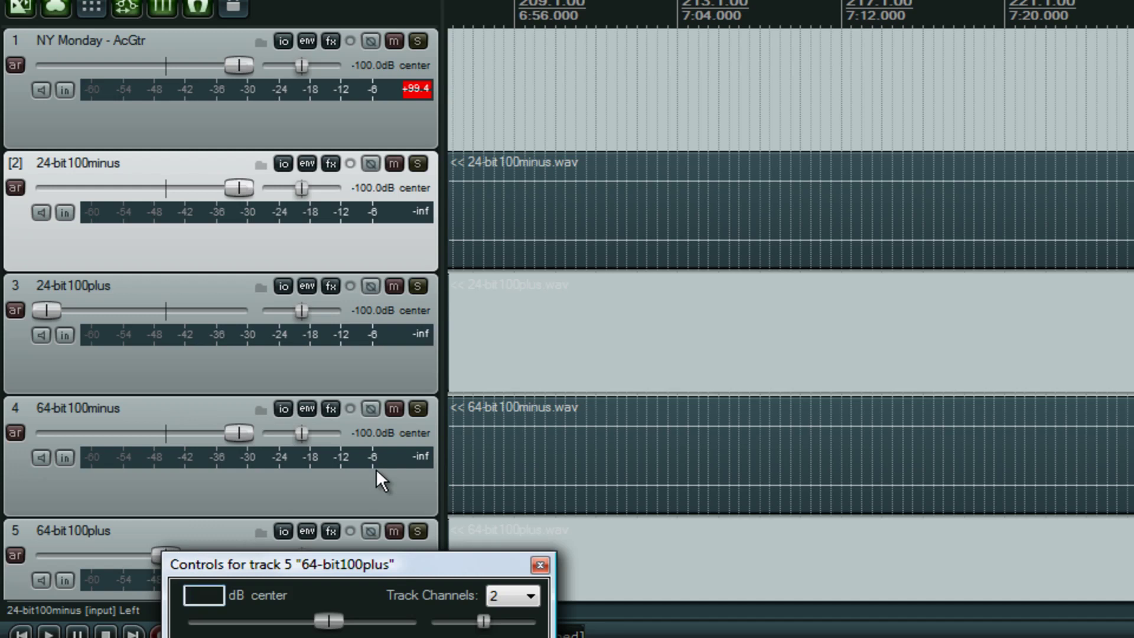
pyautogui.write('-100')
pyautogui.press('Return')
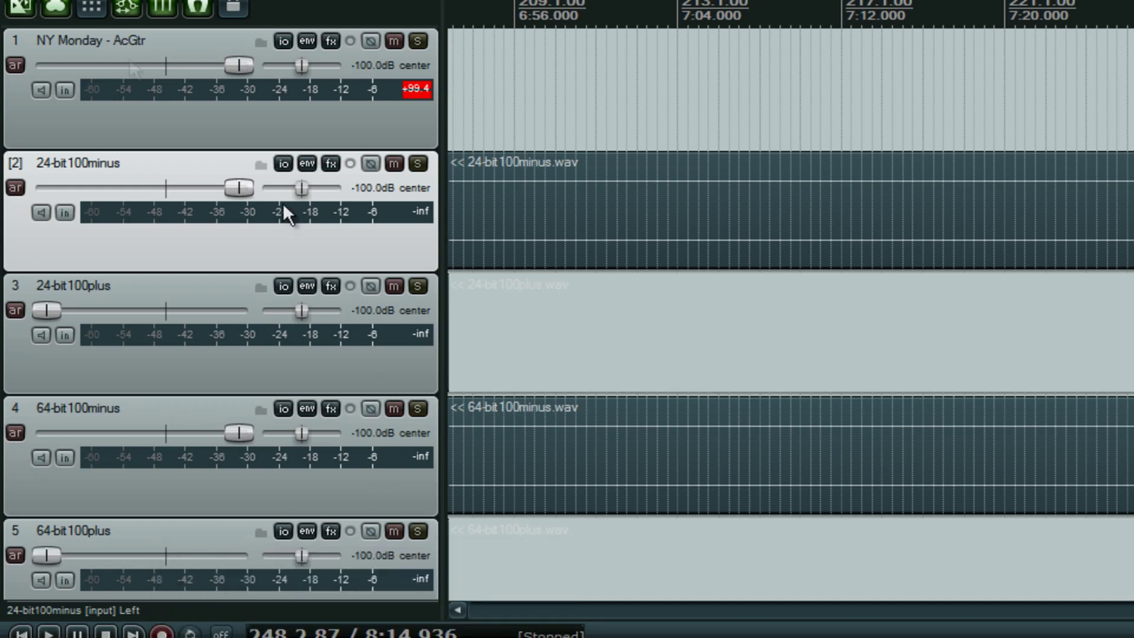
pyautogui.hotkey('alt', 'f')
# Return track mixing bit depth to 64 bit float, then place the edit cursor at 124.4.00.
pyautogui.click(59, 221)
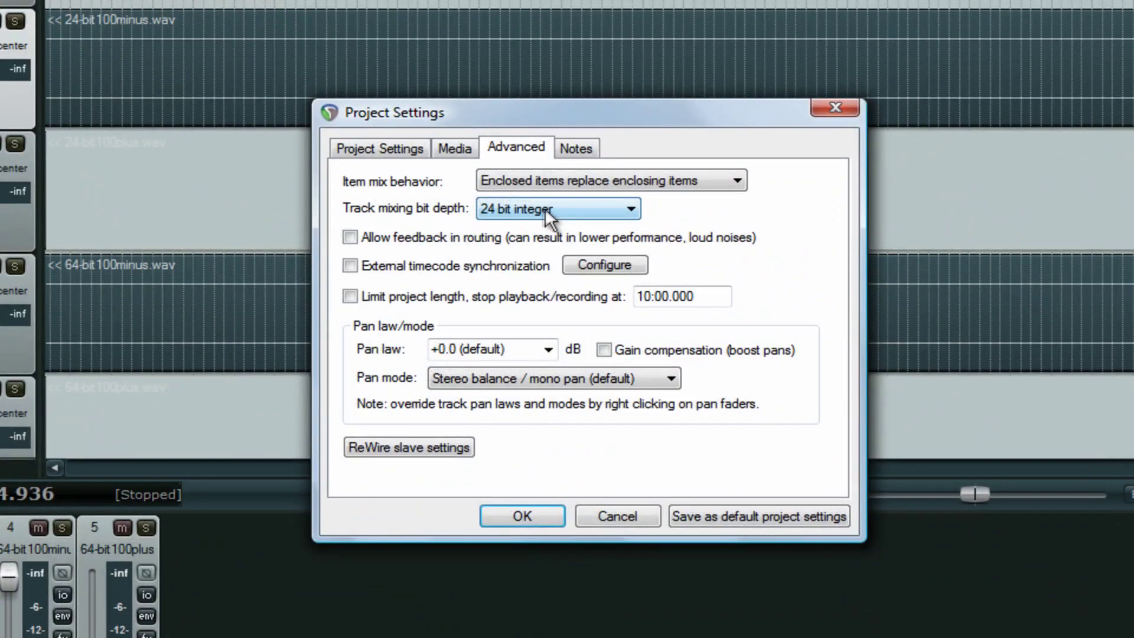
pyautogui.click(840, 314)
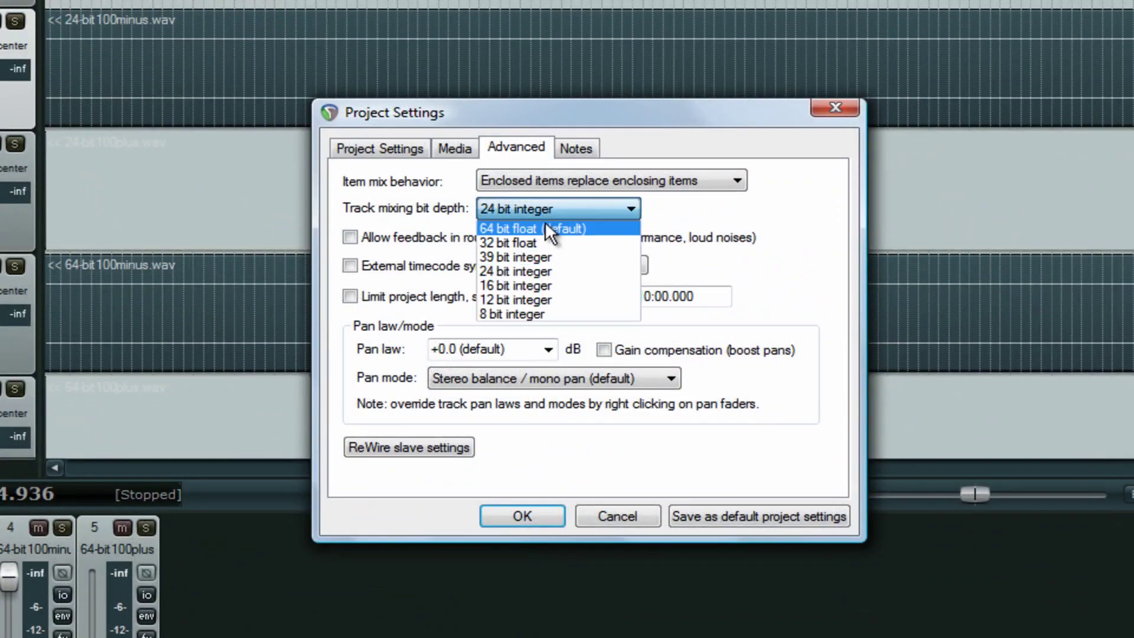
pyautogui.click(547, 229)
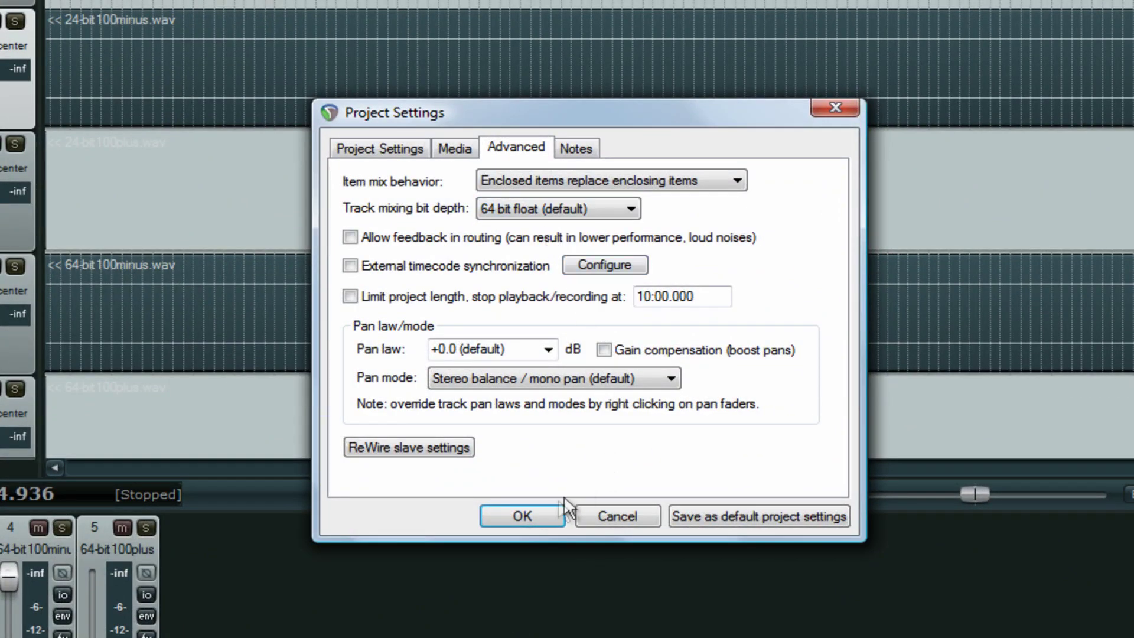
pyautogui.click(538, 515)
pyautogui.moveTo(892, 404); pyautogui.dragTo(647, 417)
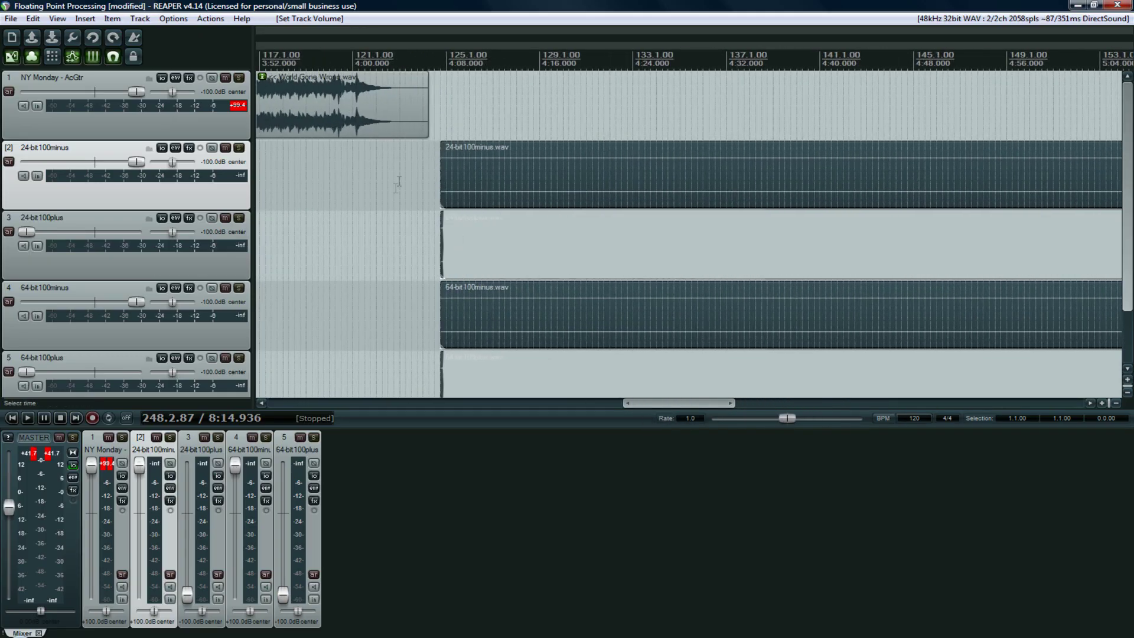
pyautogui.click(440, 125)
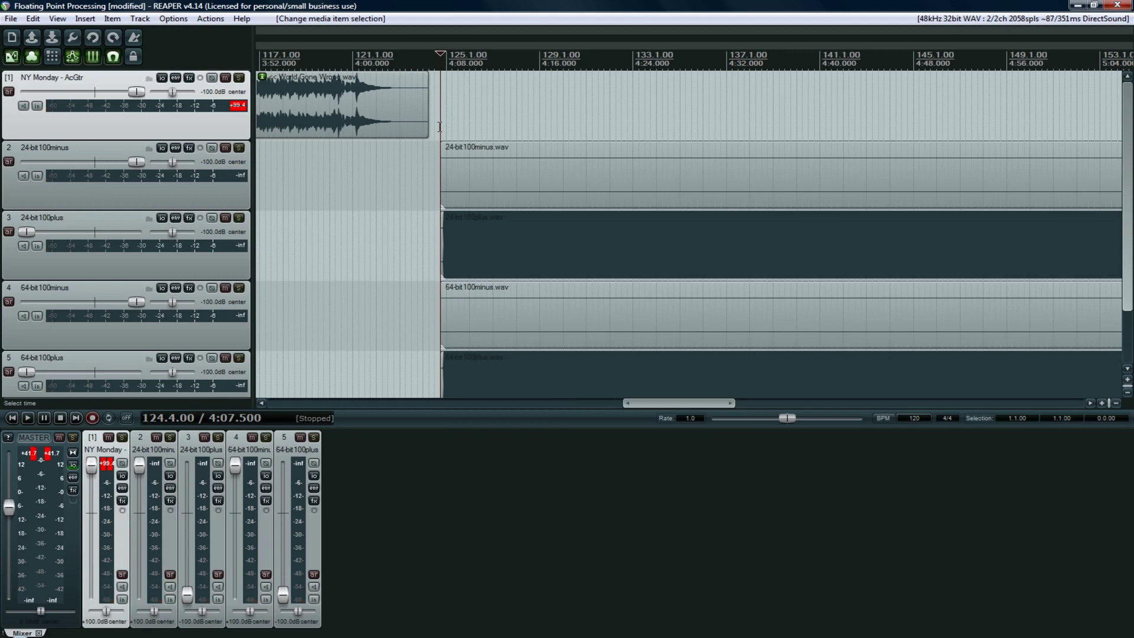
# Solo NY Monday - AcGtr and 24-bit100minus, zoom out, and play briefly from the start.
pyautogui.click(239, 78)
pyautogui.click(240, 148)
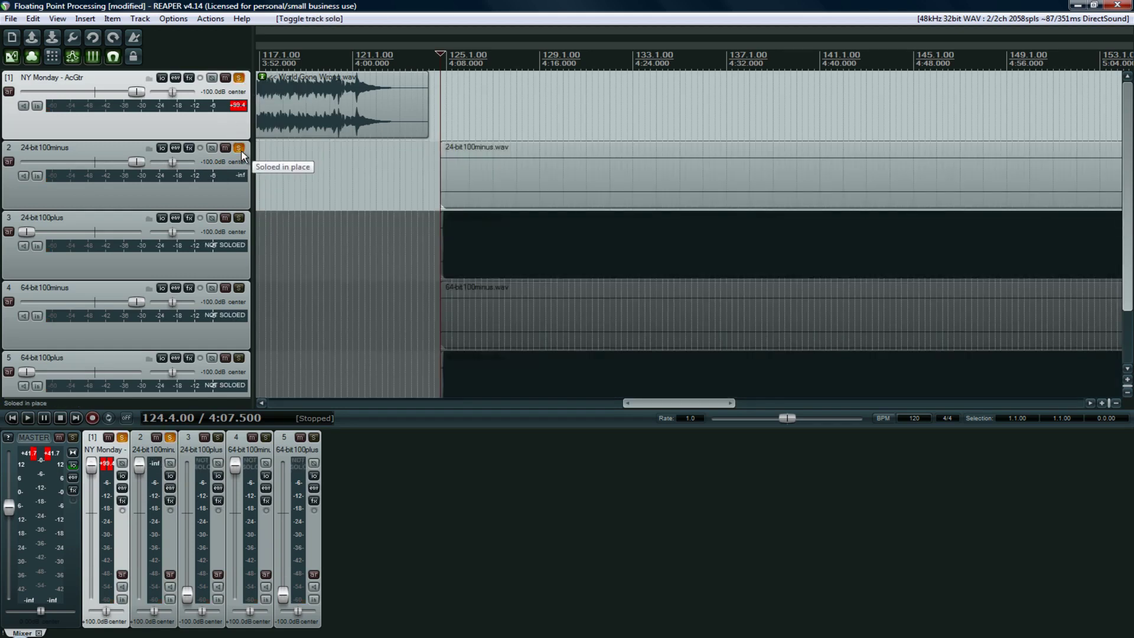
pyautogui.press('-')
pyautogui.press('-')
pyautogui.press('-')
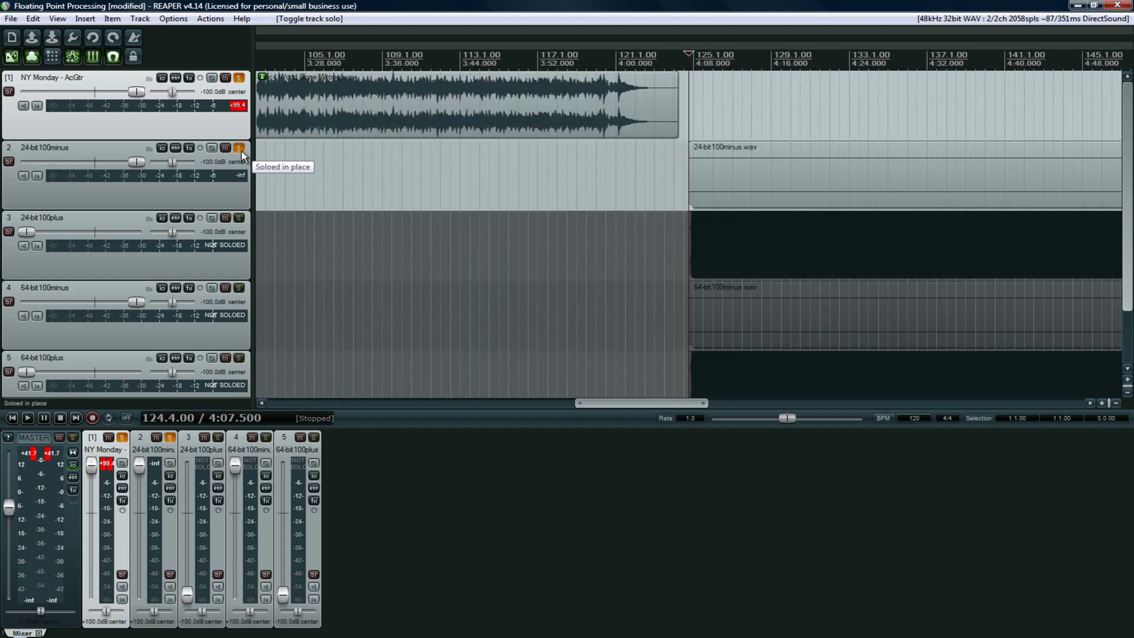
pyautogui.press('Home')
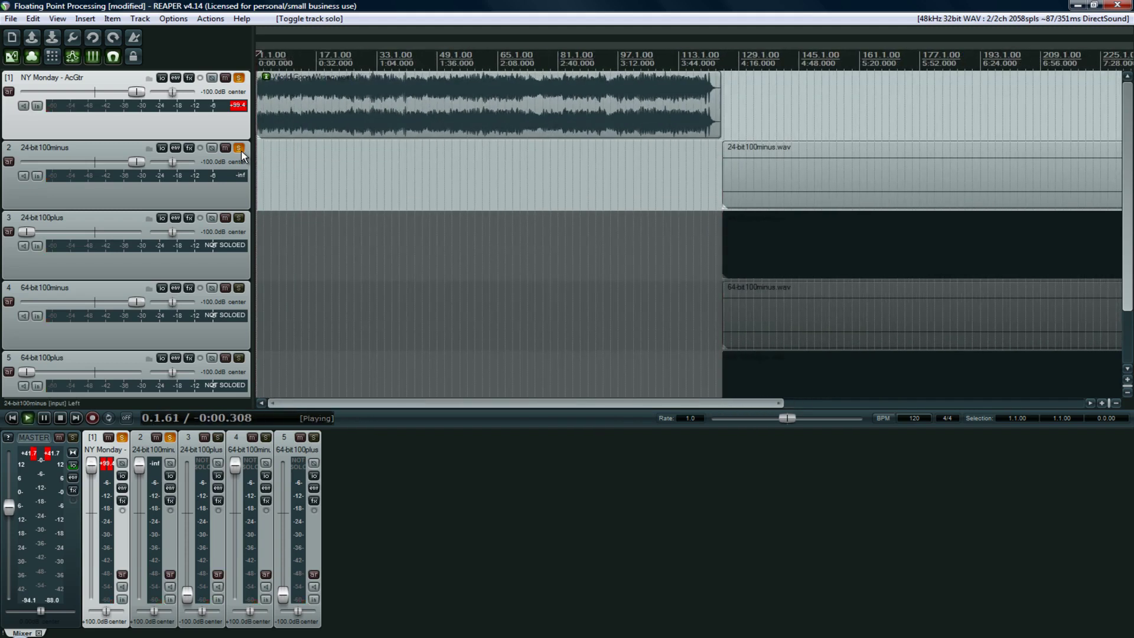
pyautogui.press('space')
pyautogui.press('space')
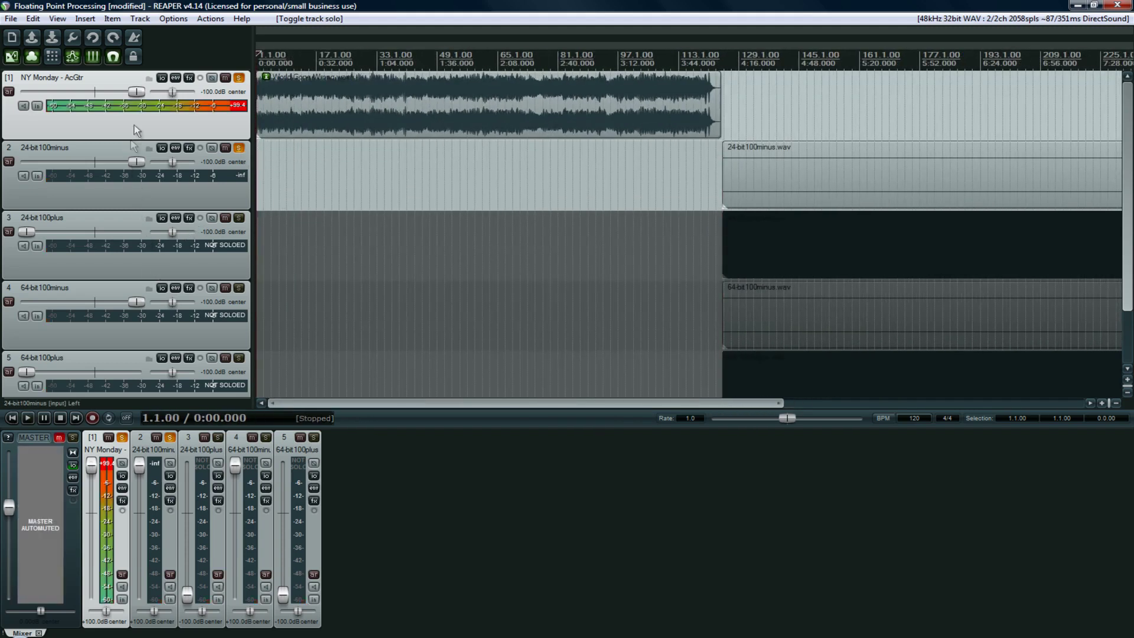
# Reset track 1's volume to 0.00 dB, unmute the master, and return to the start.
pyautogui.doubleClick(136, 93)
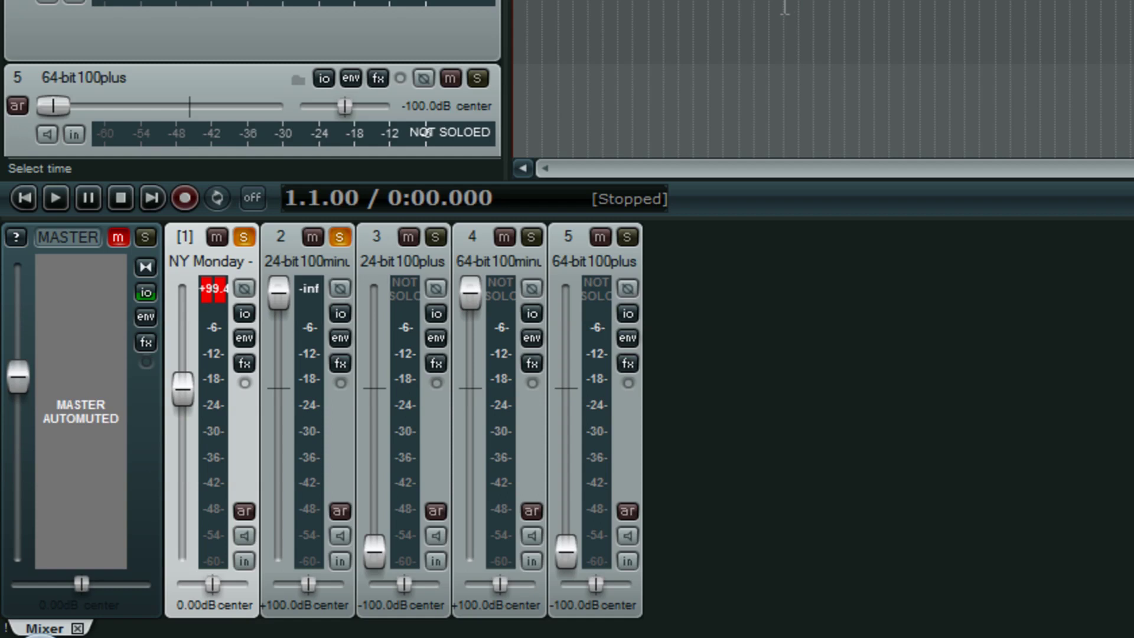
pyautogui.click(116, 241)
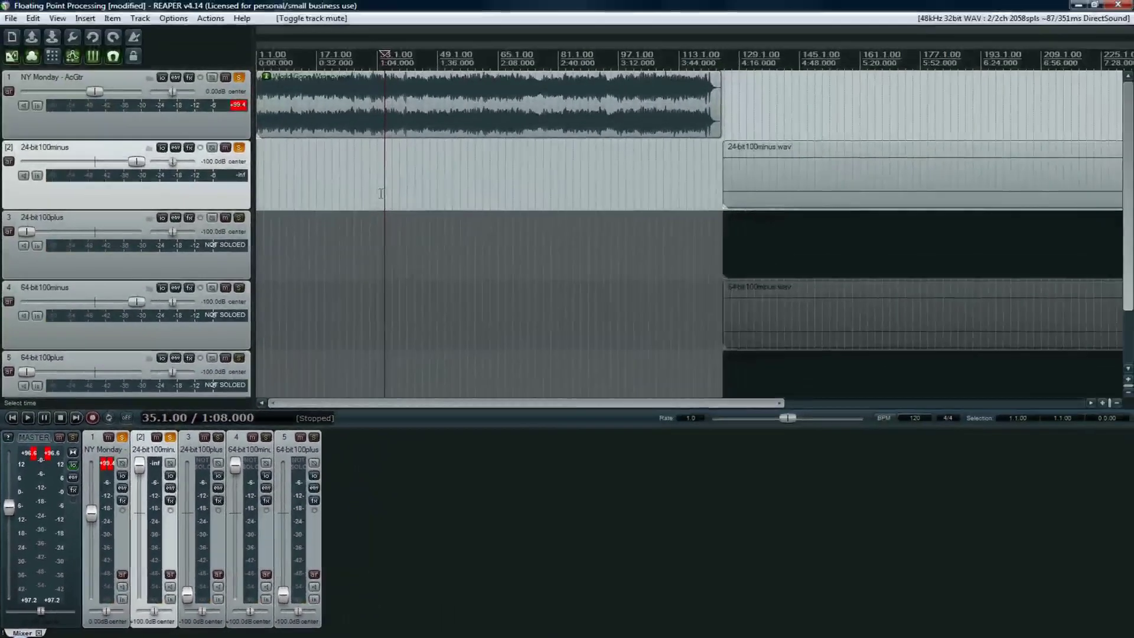
pyautogui.press('Home')
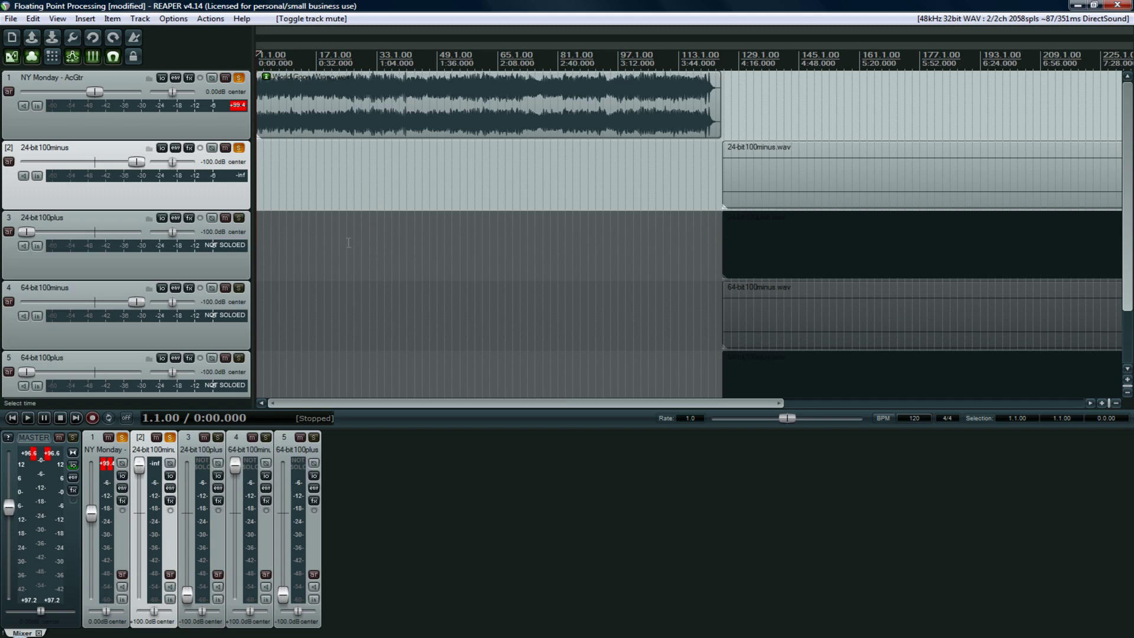
# Audition the guitar against the 24-bit minus render from the start and from 4:08.
pyautogui.press('space')
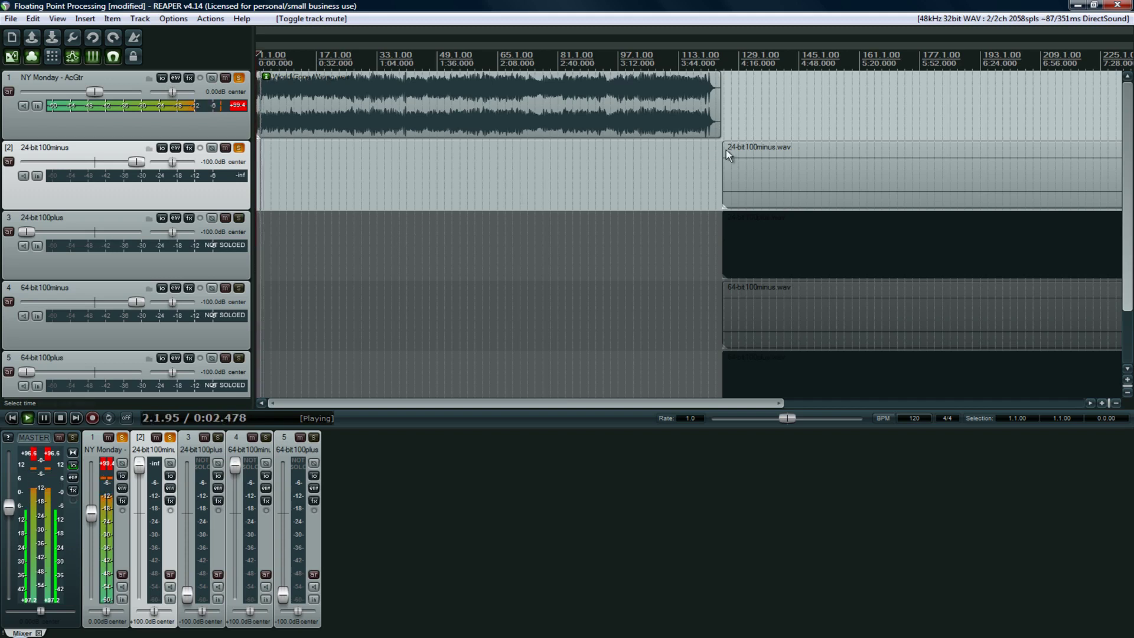
pyautogui.press('space')
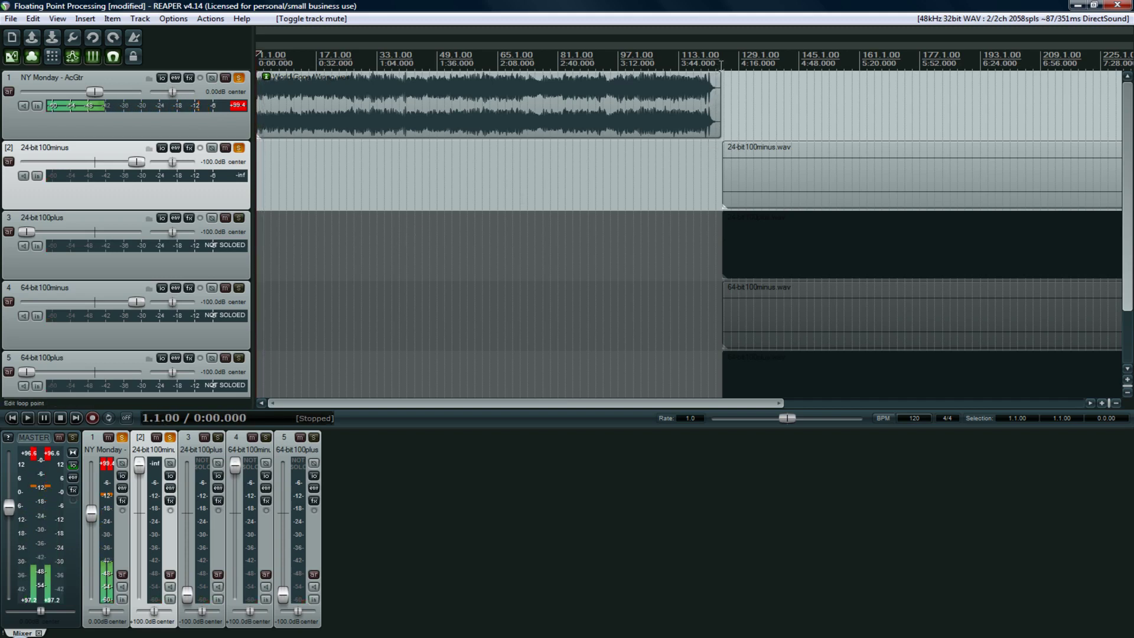
pyautogui.click(722, 66)
pyautogui.press('space')
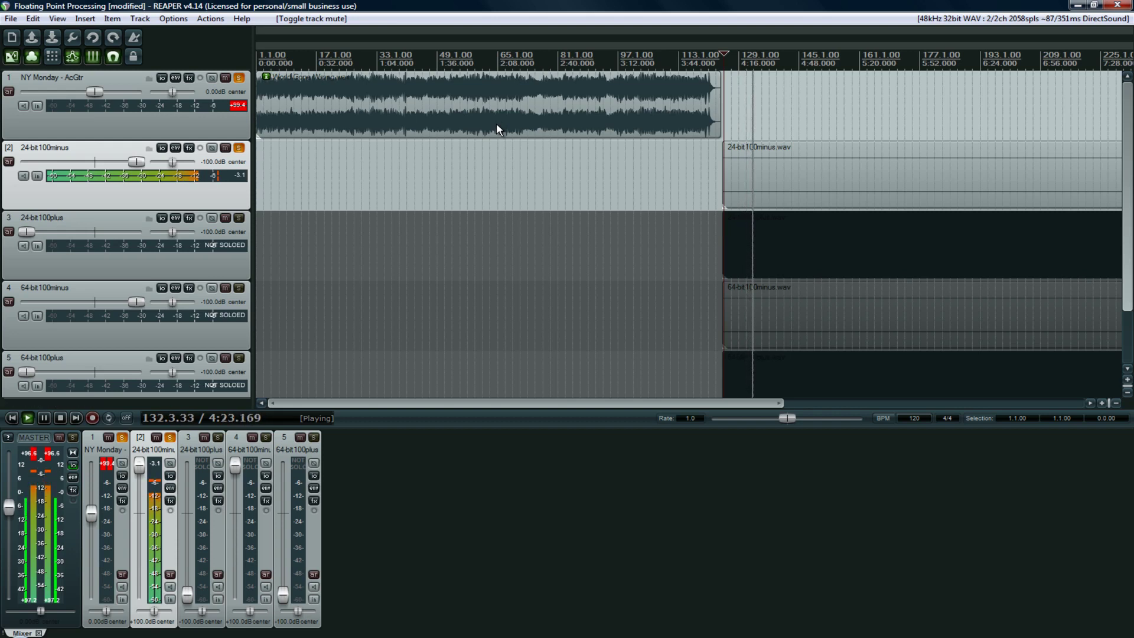
pyautogui.press('space')
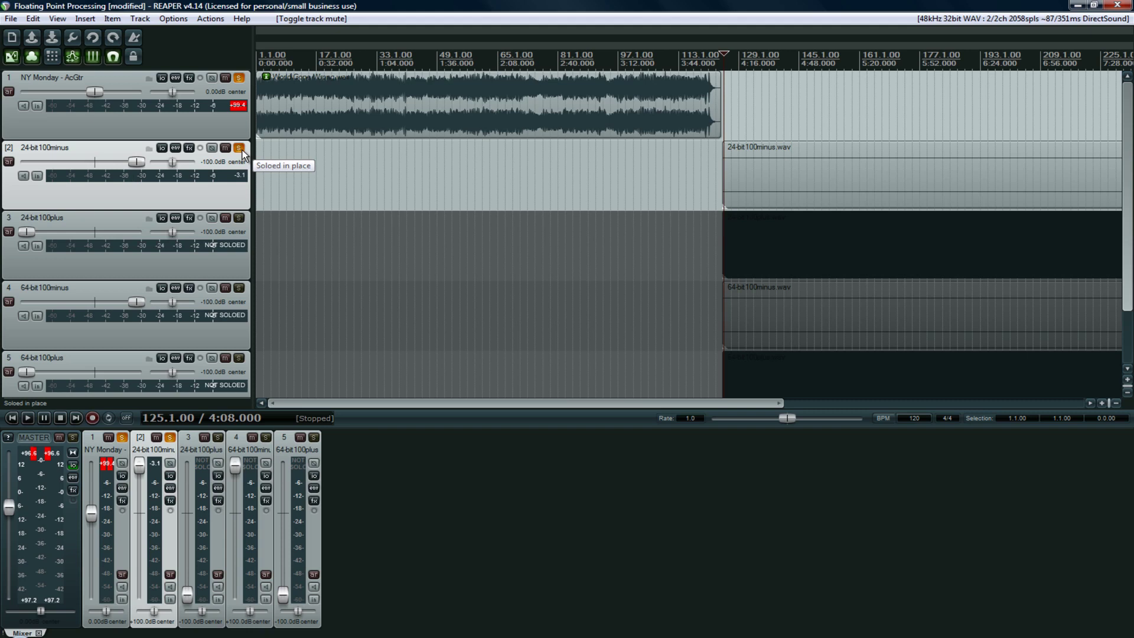
# Swap the 24-bit solo for 64-bit100minus and audition it from 4:08.
pyautogui.click(240, 288)
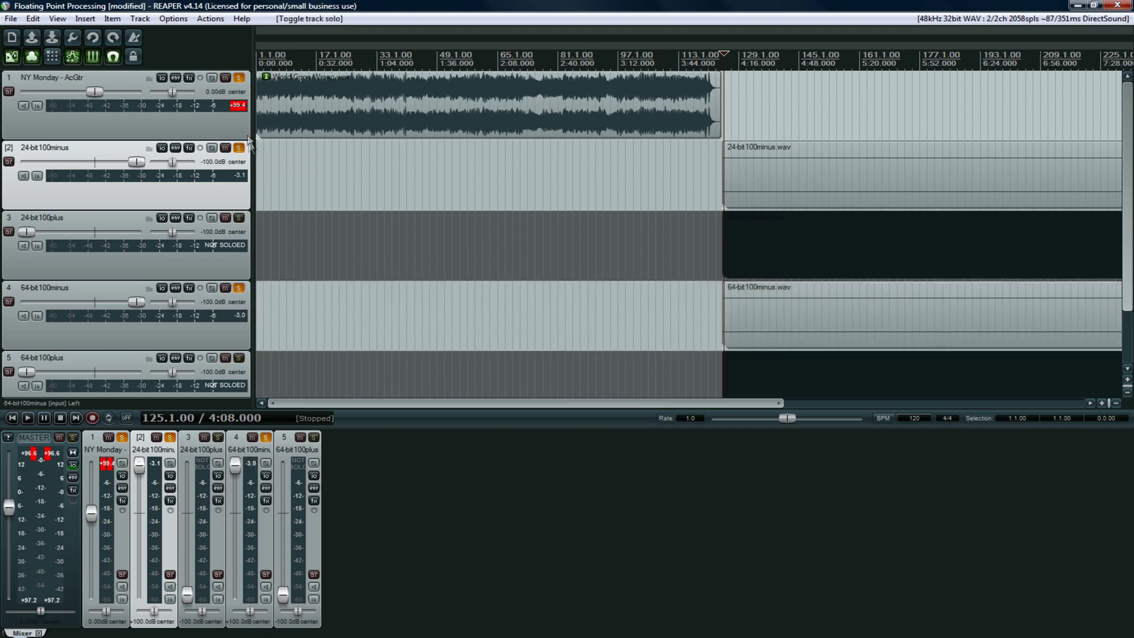
pyautogui.click(241, 148)
pyautogui.press('space')
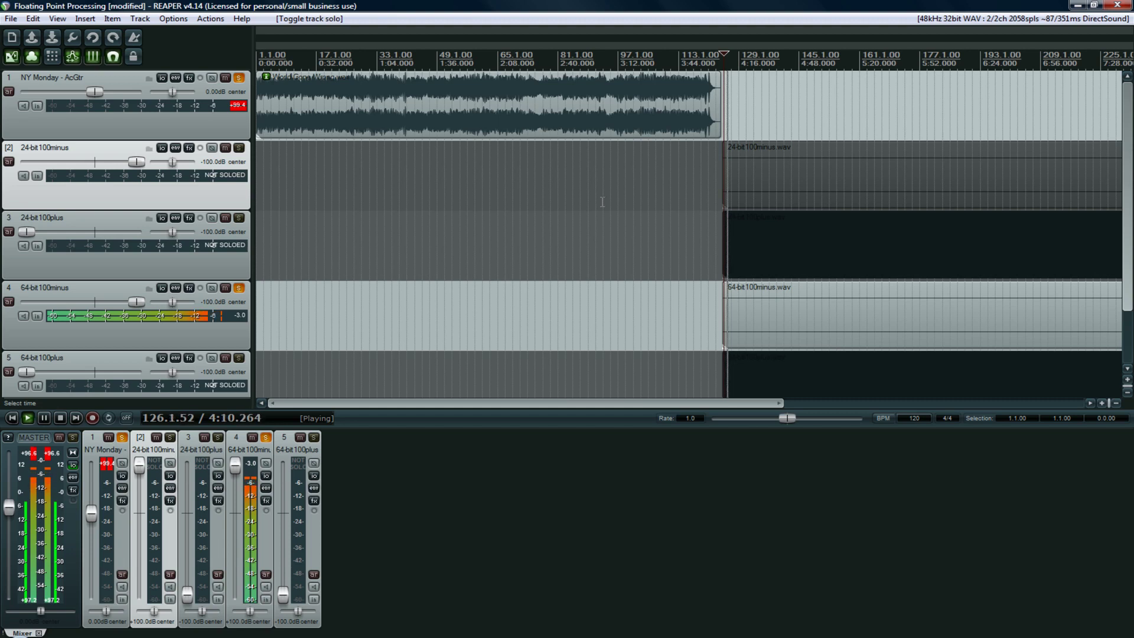
pyautogui.press('Home')
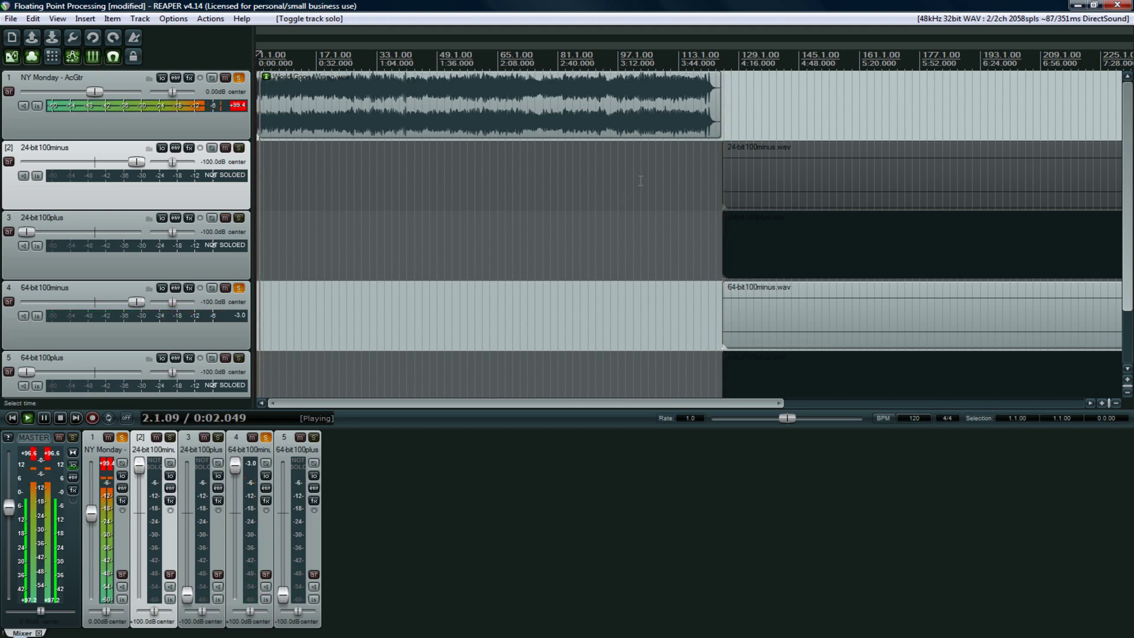
pyautogui.click(724, 59)
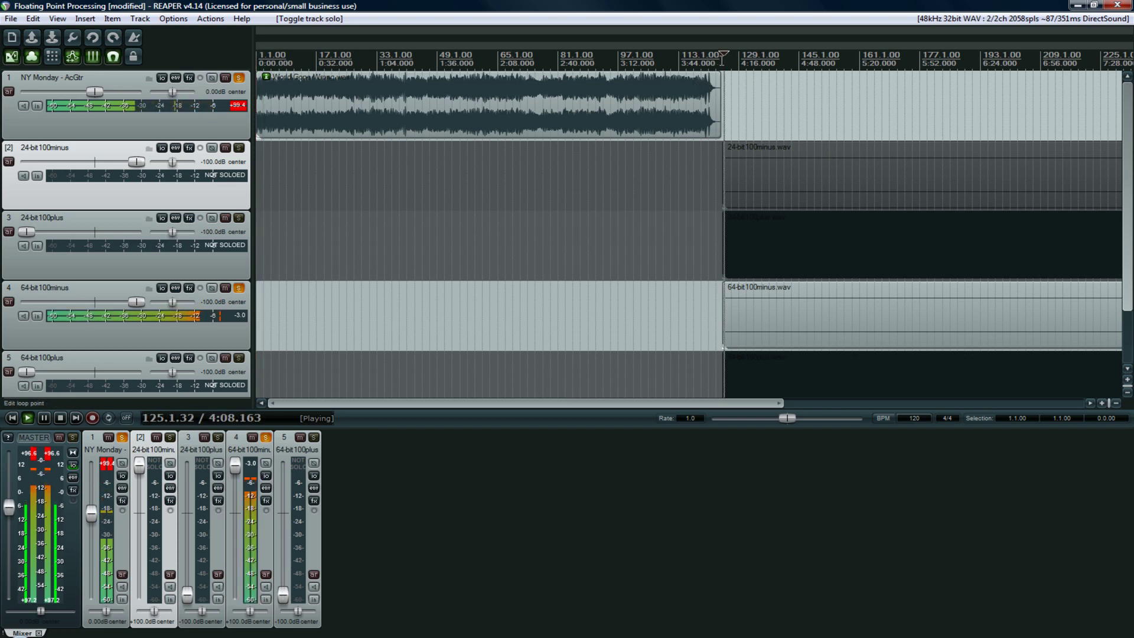
pyautogui.press('space')
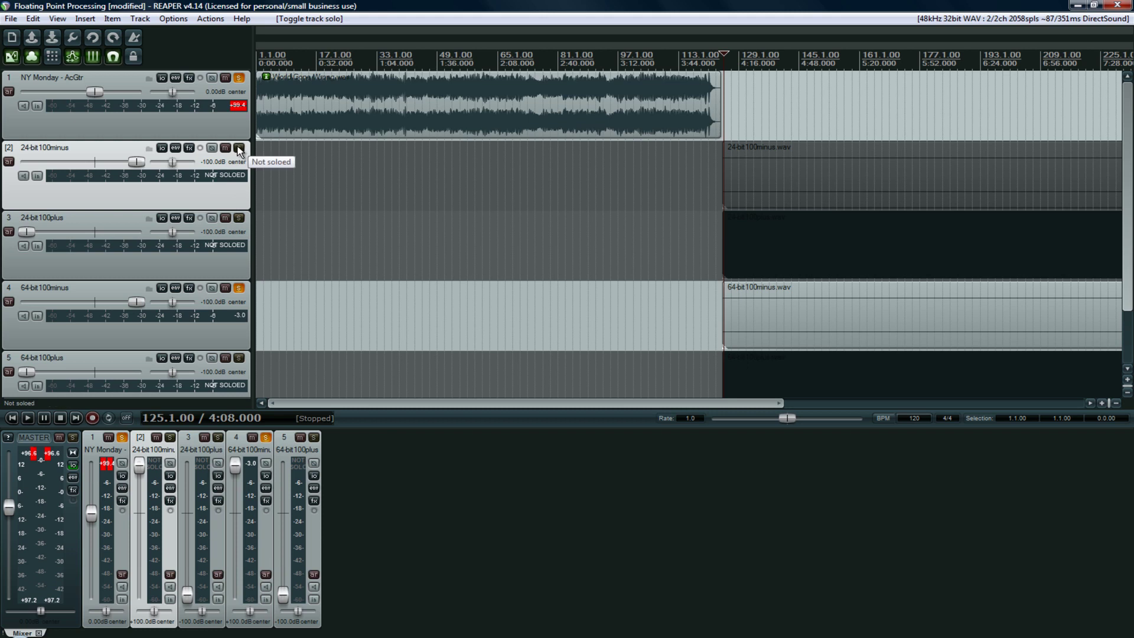
# Play 24-bit100minus soloed alone, then also solo 64-bit100minus with the cursor at 135.1.00.
pyautogui.click(239, 79)
pyautogui.click(239, 148)
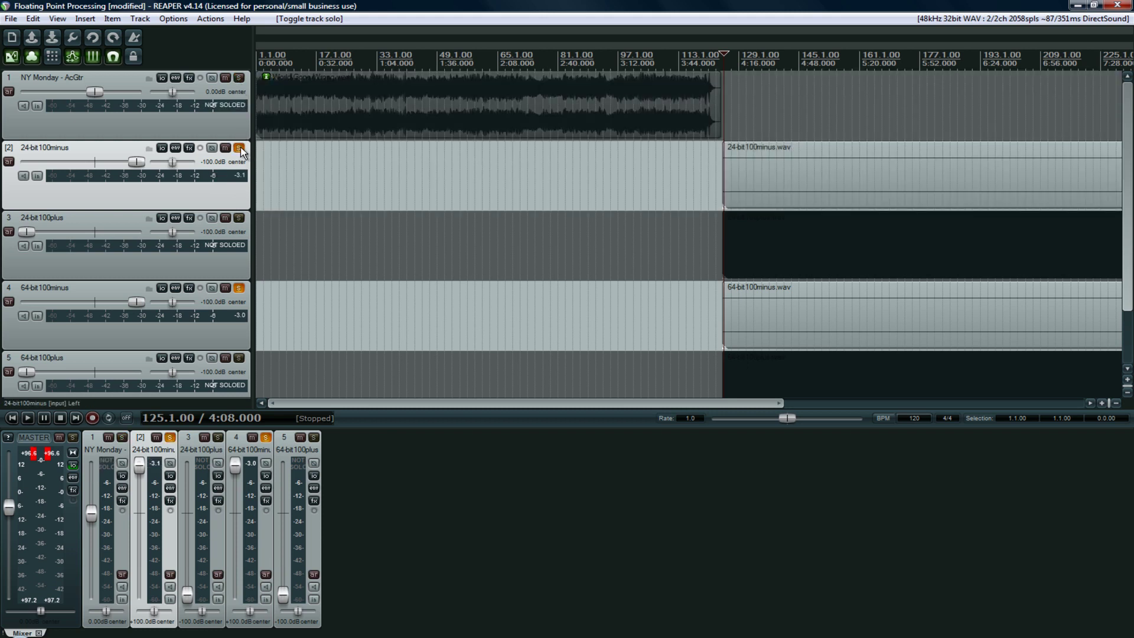
pyautogui.click(240, 289)
pyautogui.press('space')
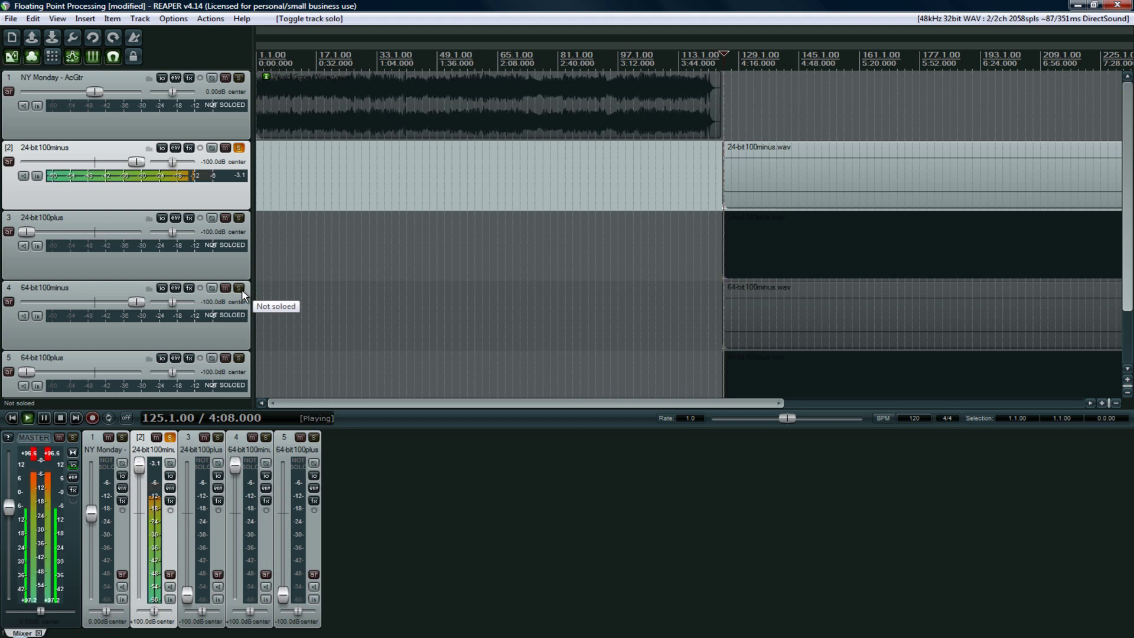
pyautogui.press('space')
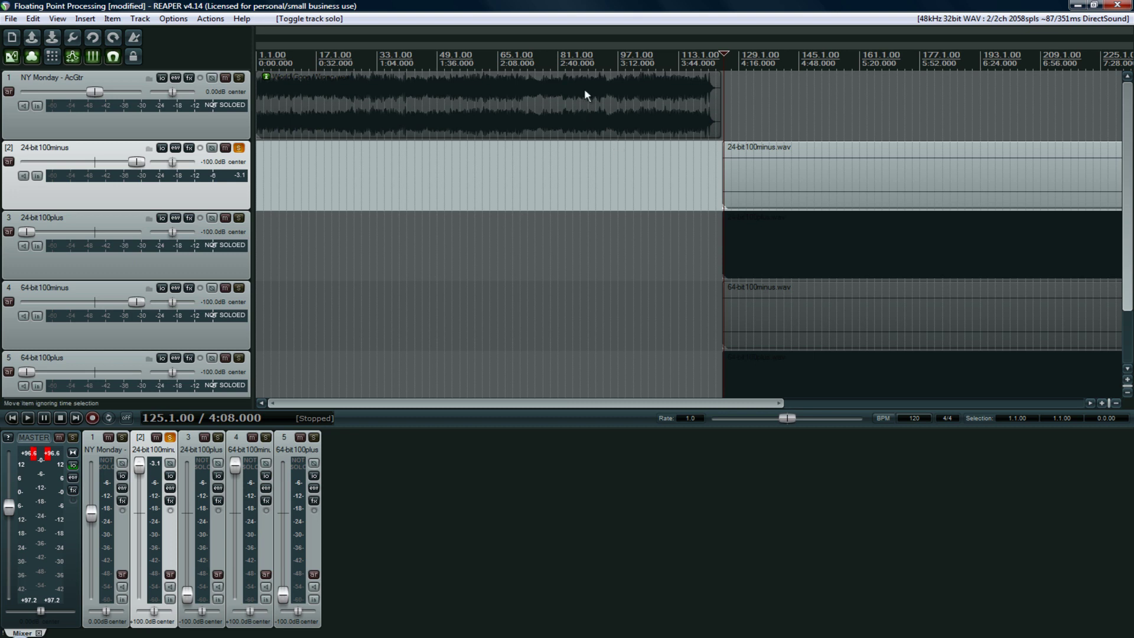
pyautogui.click(762, 128)
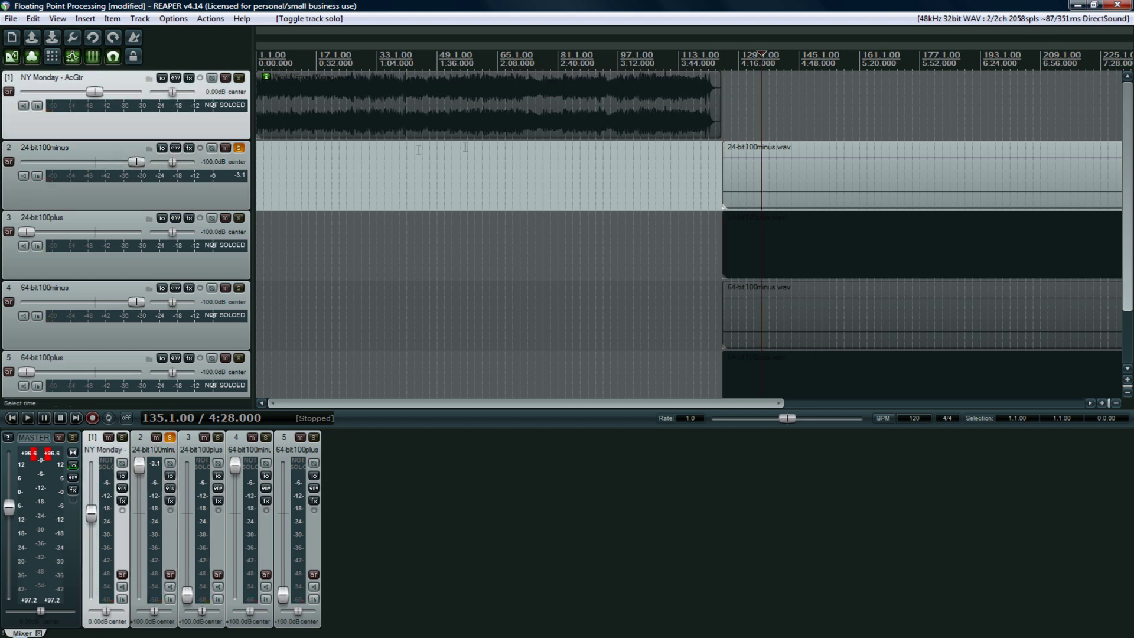
pyautogui.click(239, 289)
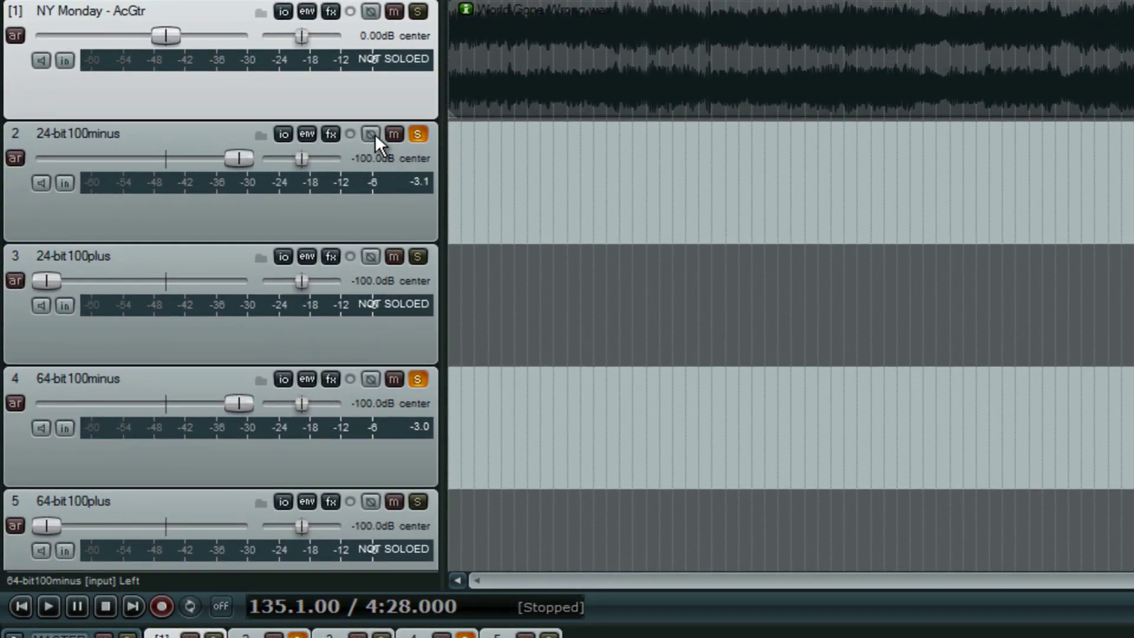
# Invert the 24-bit100minus phase and play it with the master boosted to +18.9 dB.
pyautogui.click(372, 134)
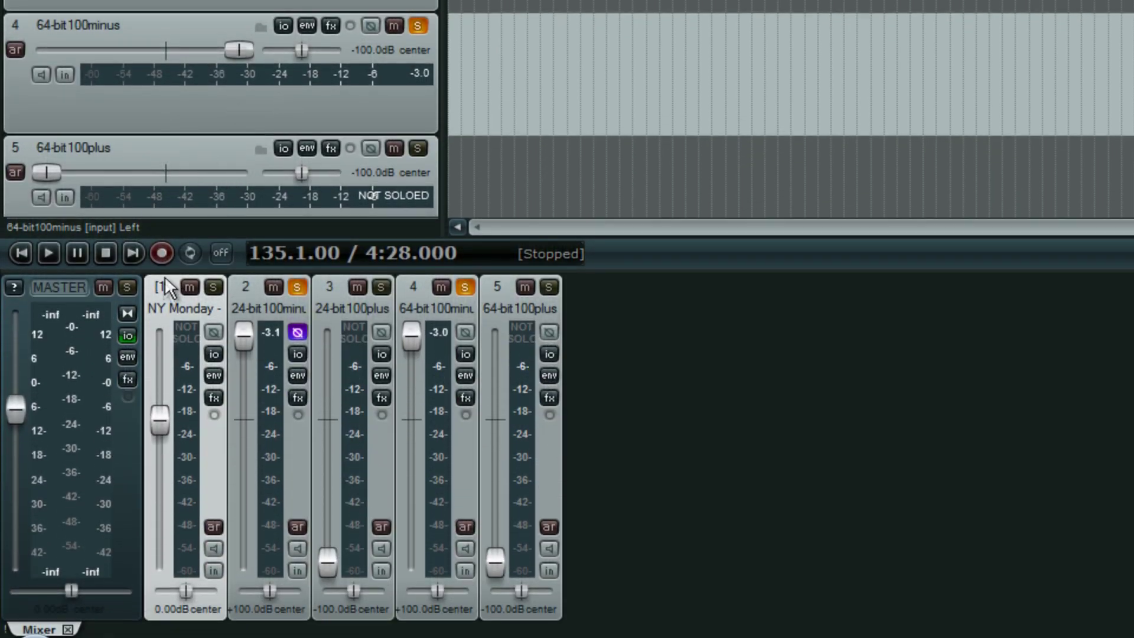
pyautogui.press('space')
pyautogui.moveTo(19, 410); pyautogui.dragTo(22, 339)
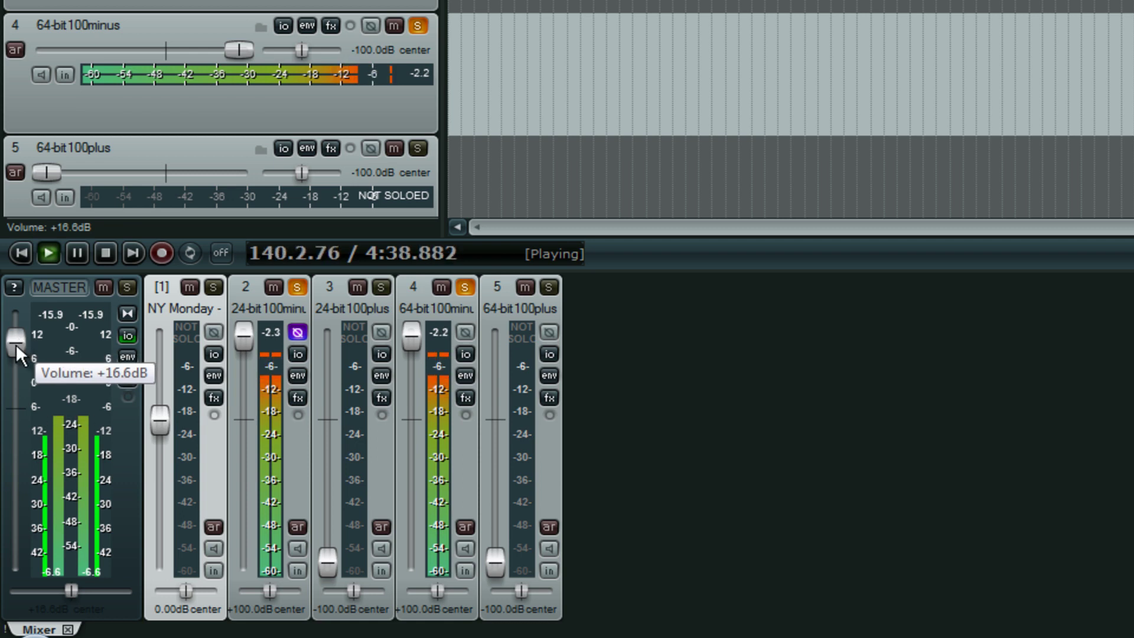
pyautogui.doubleClick(16, 344)
pyautogui.rightClick(15, 343)
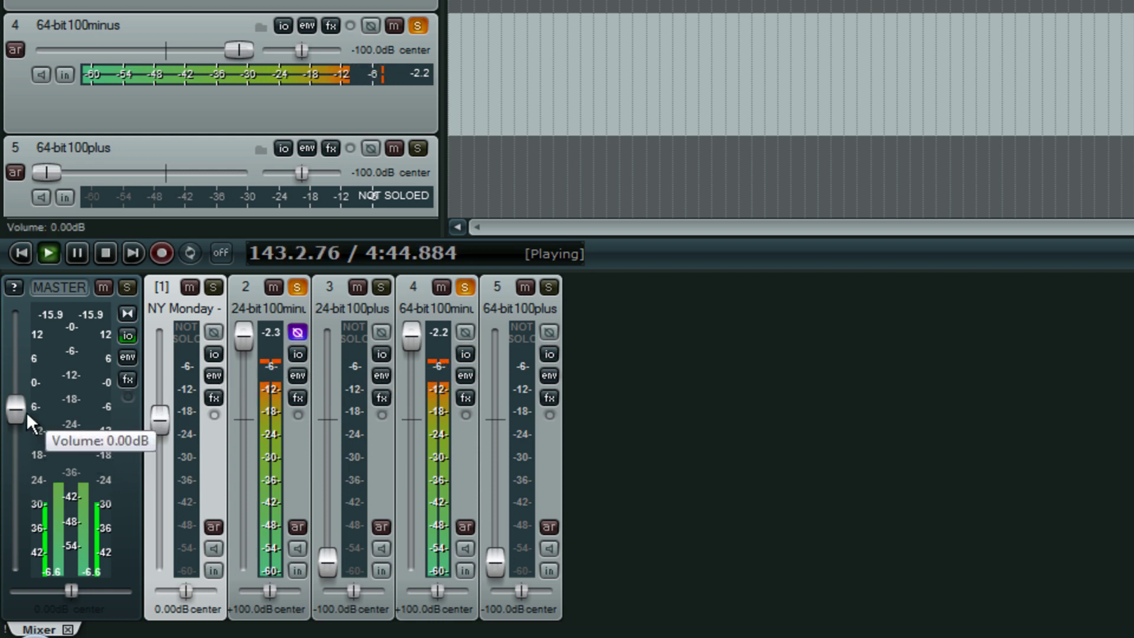
pyautogui.moveTo(26, 412); pyautogui.dragTo(23, 345)
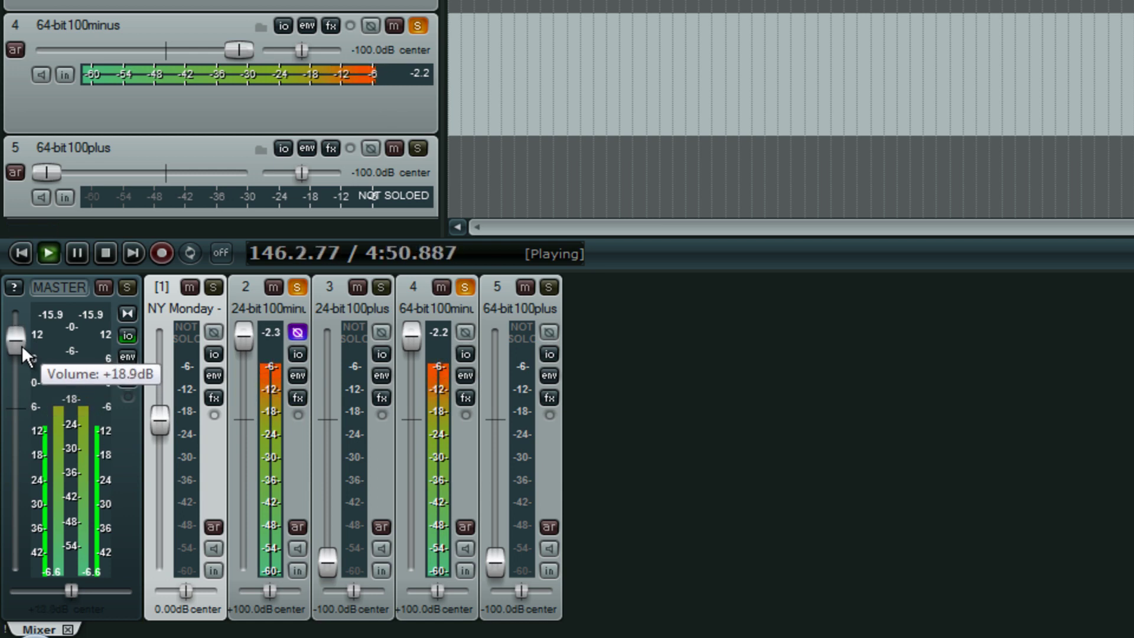
pyautogui.press('space')
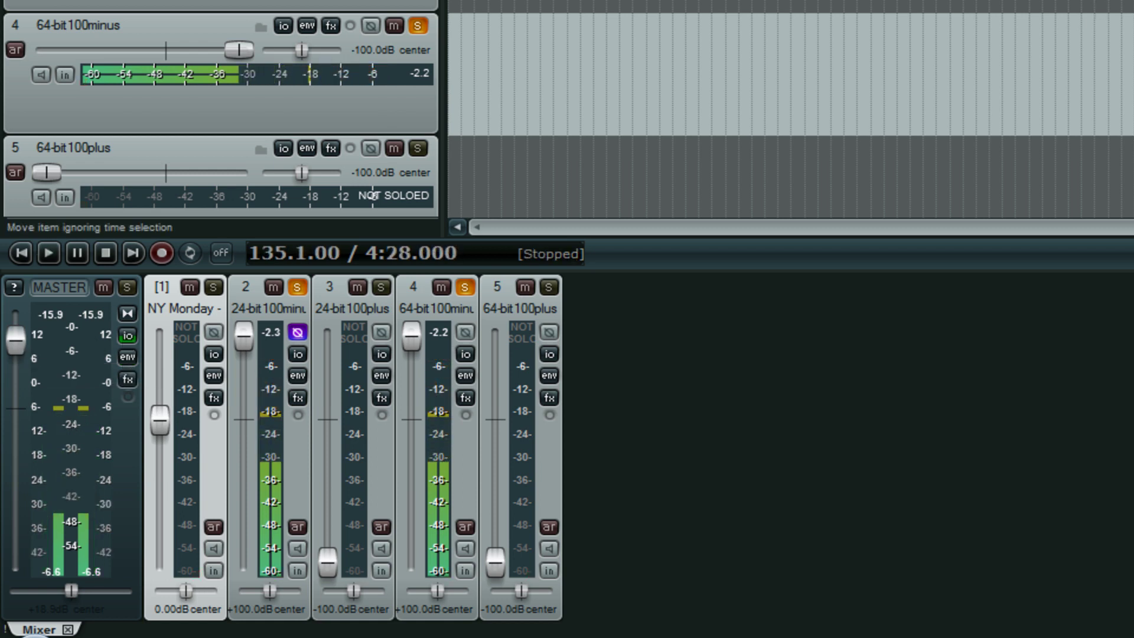
# Solo the NY Monday guitar with the 24-bit render and play from the project start.
pyautogui.click(246, 287)
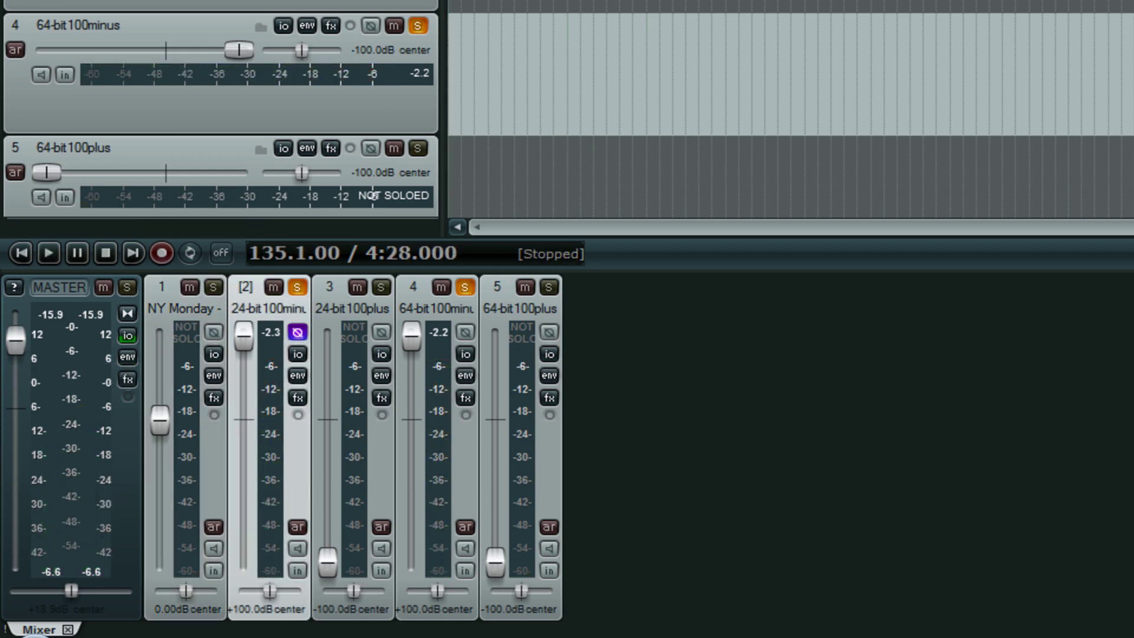
pyautogui.click(213, 287)
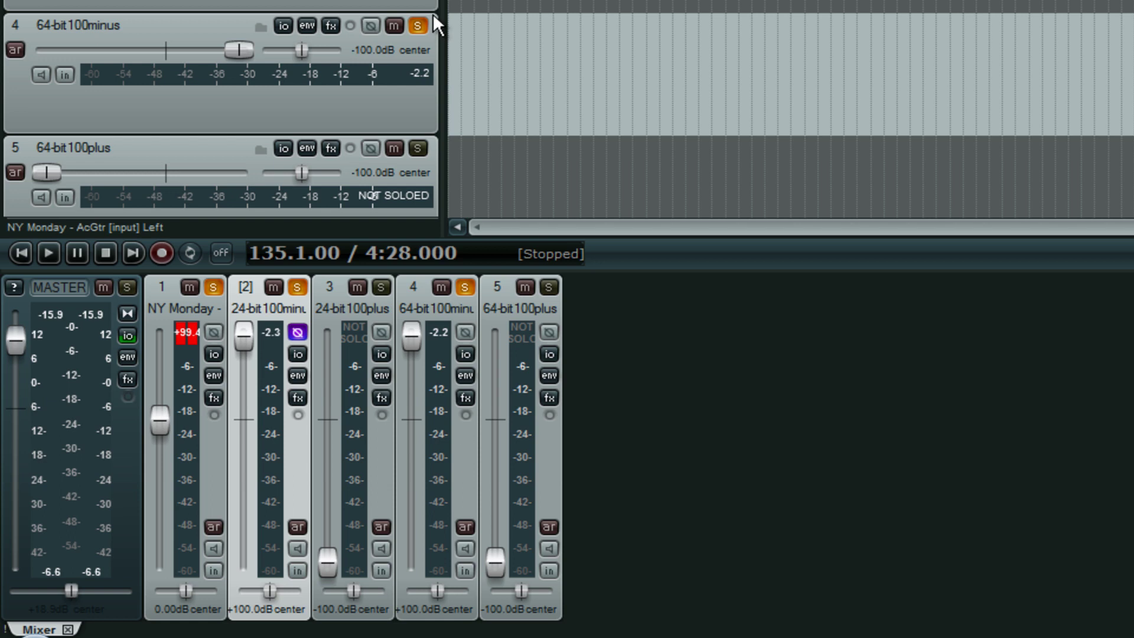
pyautogui.press('Home')
pyautogui.press('space')
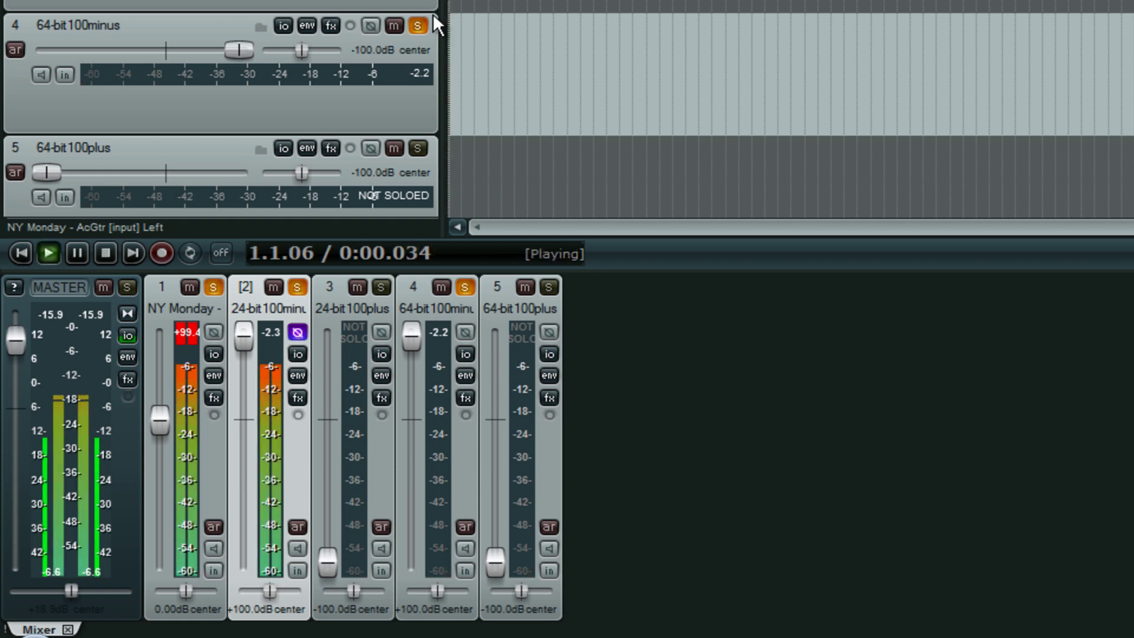
pyautogui.press('space')
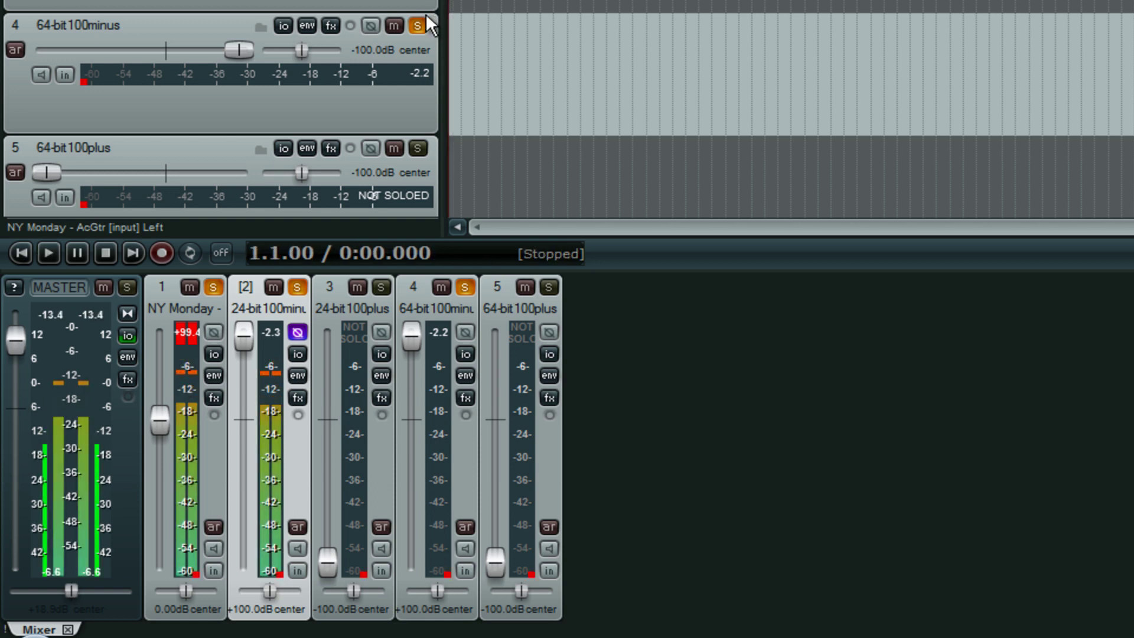
pyautogui.press('space')
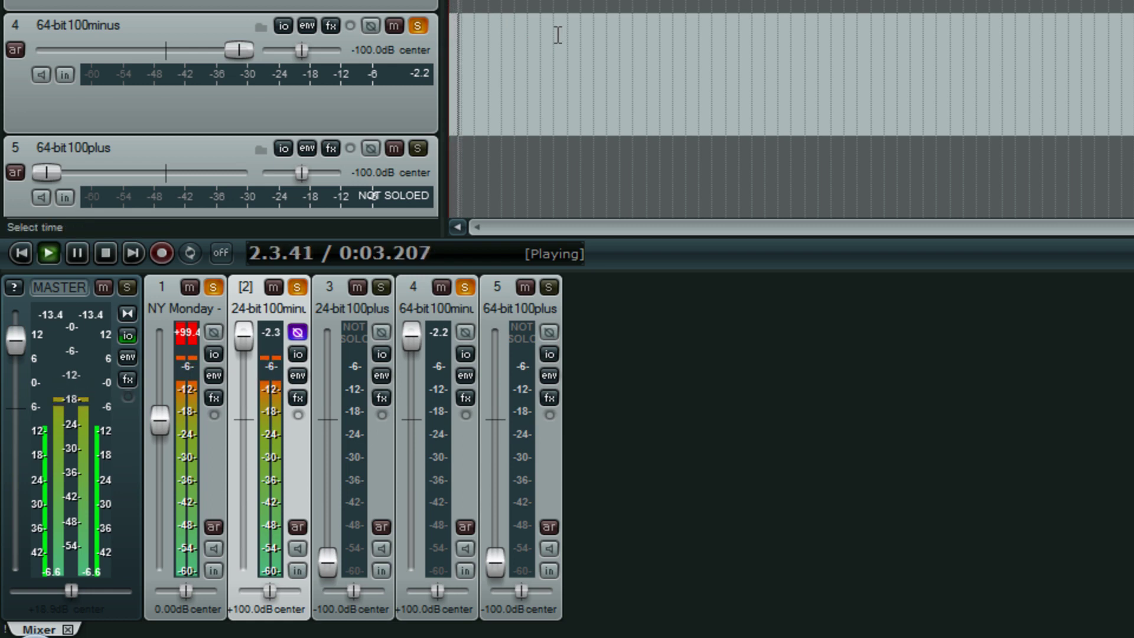
pyautogui.press('space')
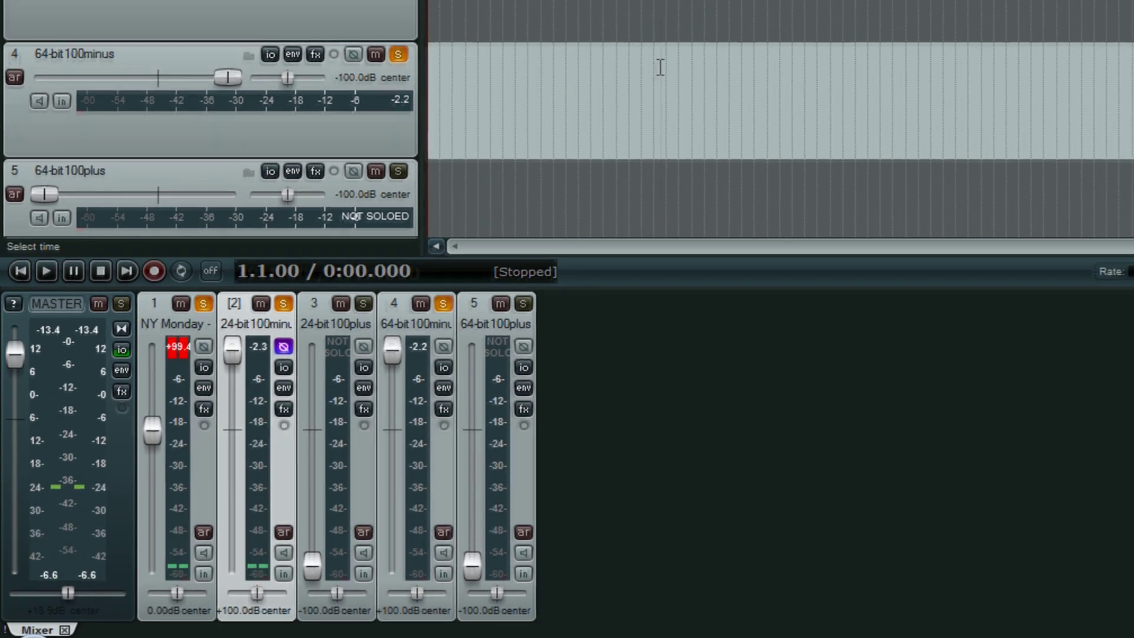
pyautogui.click(694, 39)
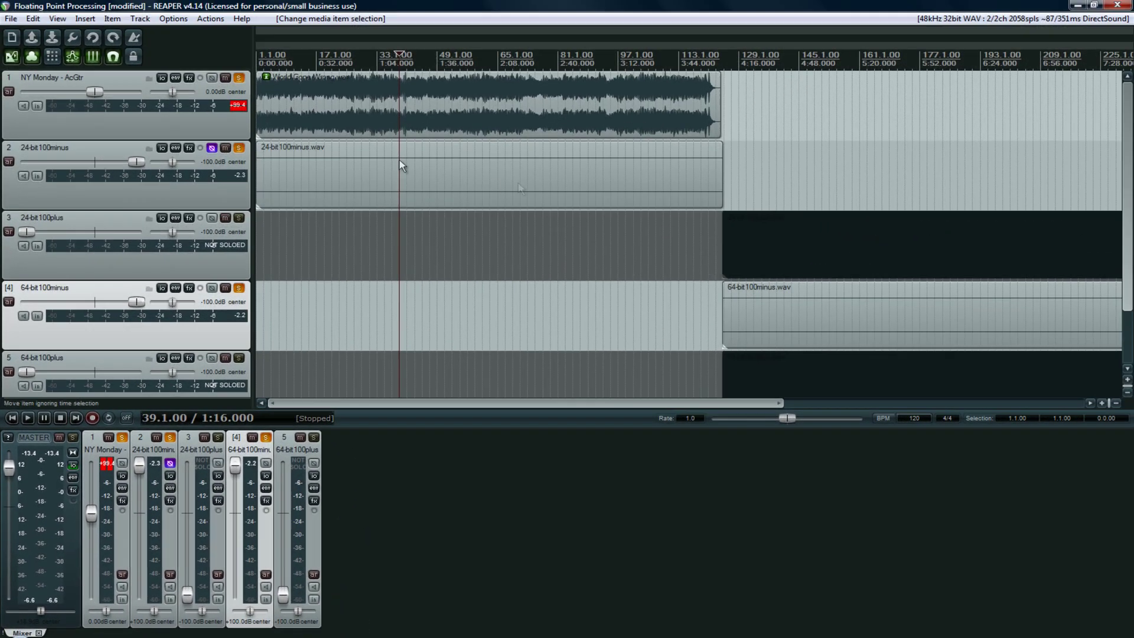
# Move the 64-bit100minus.wav item to the project start.
pyautogui.moveTo(776, 302); pyautogui.dragTo(332, 322)
pyautogui.hotkey('ctrl', 'z')
pyautogui.hotkey('ctrl', 'z')
pyautogui.hotkey('ctrl', 'z')
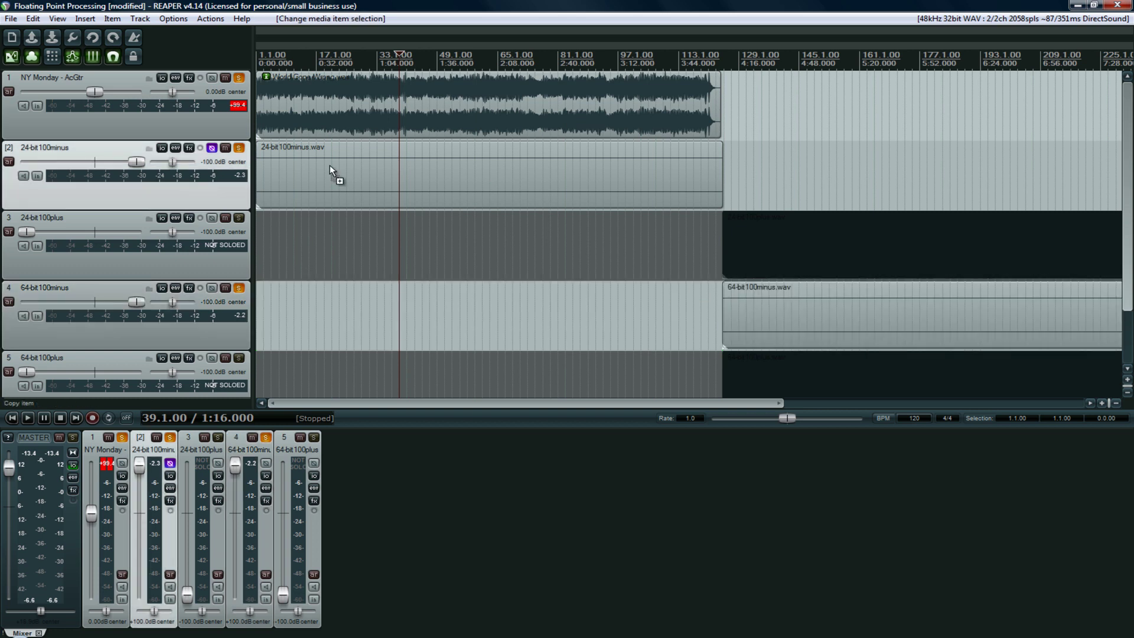
pyautogui.hotkey('ctrl', 'z')
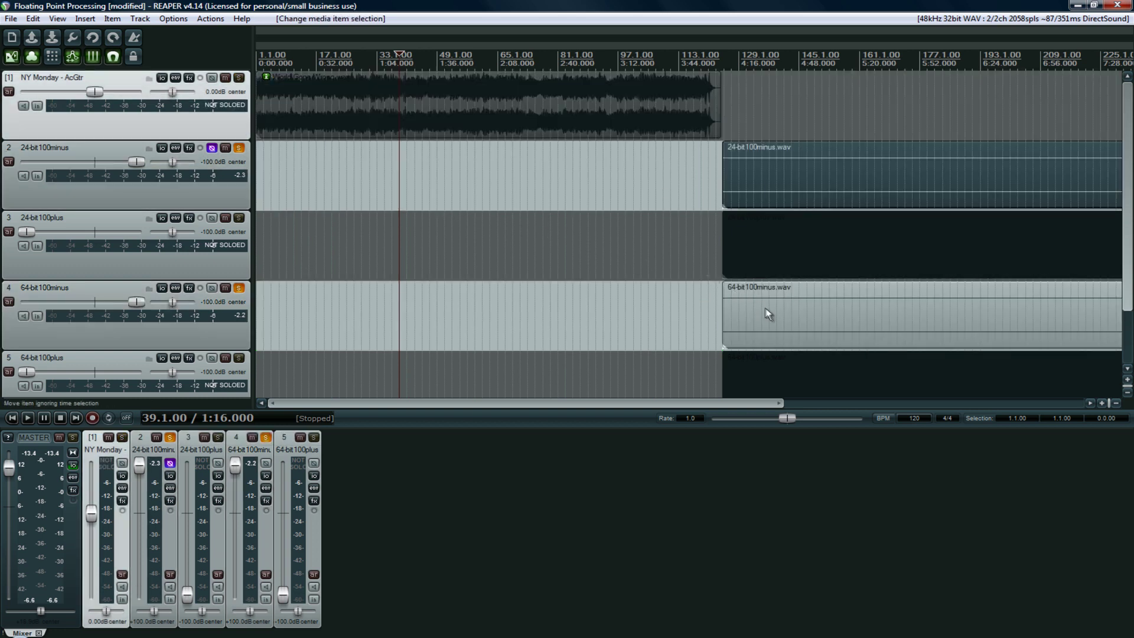
pyautogui.click(767, 311)
pyautogui.moveTo(820, 311); pyautogui.dragTo(331, 317)
pyautogui.press('Home')
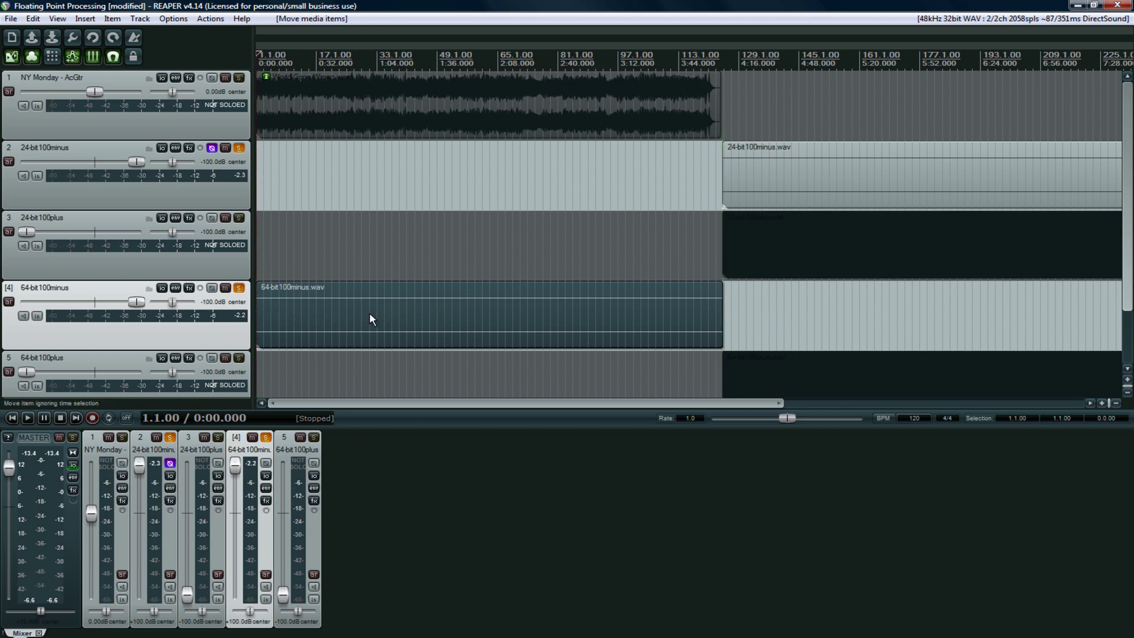
# Solo the guitar instead of the 24-bit render, invert 64-bit100minus phase, and play.
pyautogui.click(239, 78)
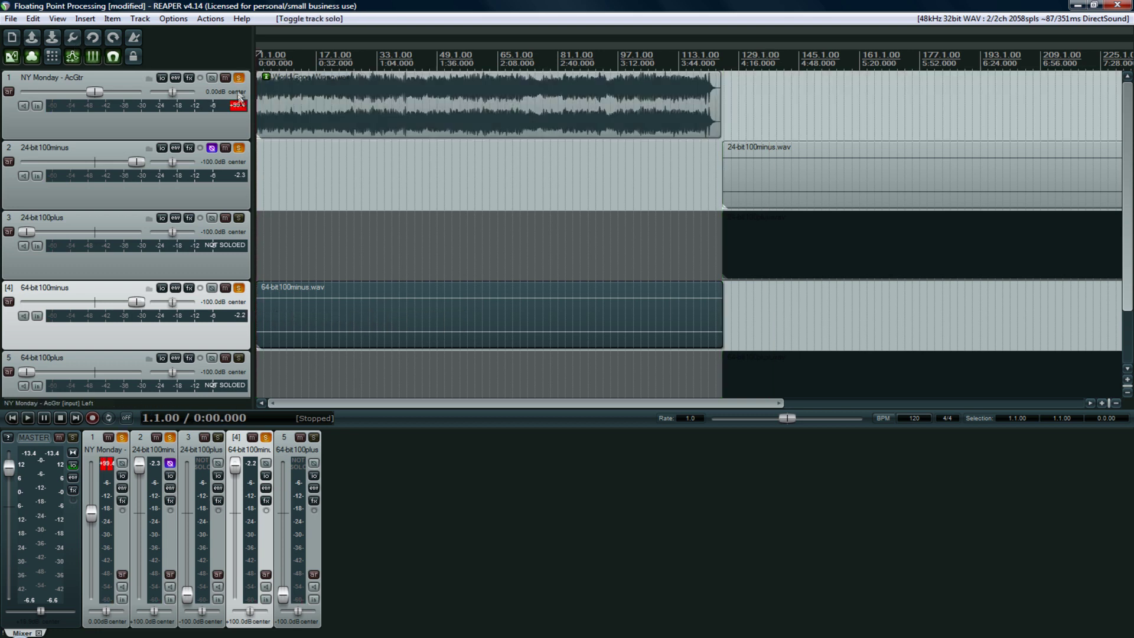
pyautogui.click(240, 149)
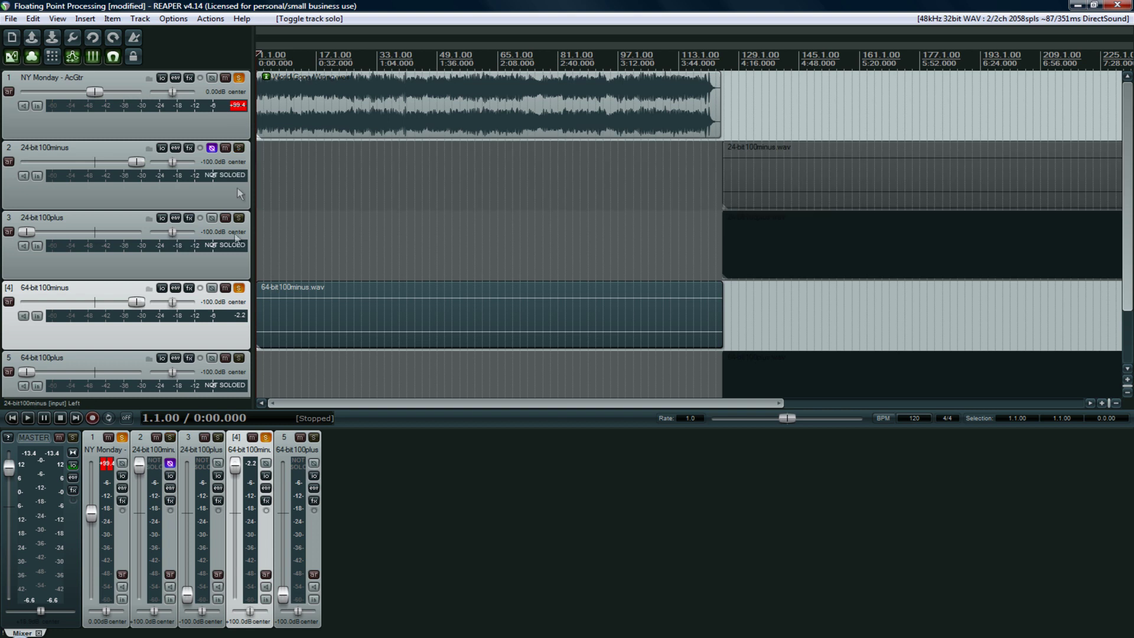
pyautogui.click(212, 288)
pyautogui.press('space')
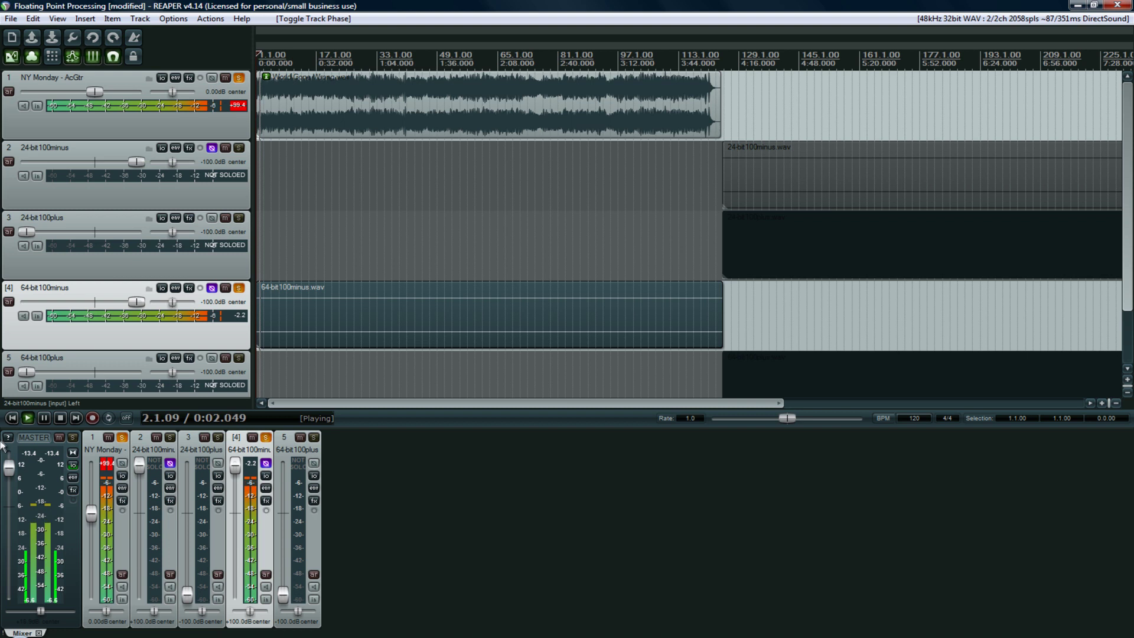
# Unmute the master, set it to about +14 dB, reset peak readouts, and stop playback.
pyautogui.moveTo(9, 466); pyautogui.dragTo(14, 445)
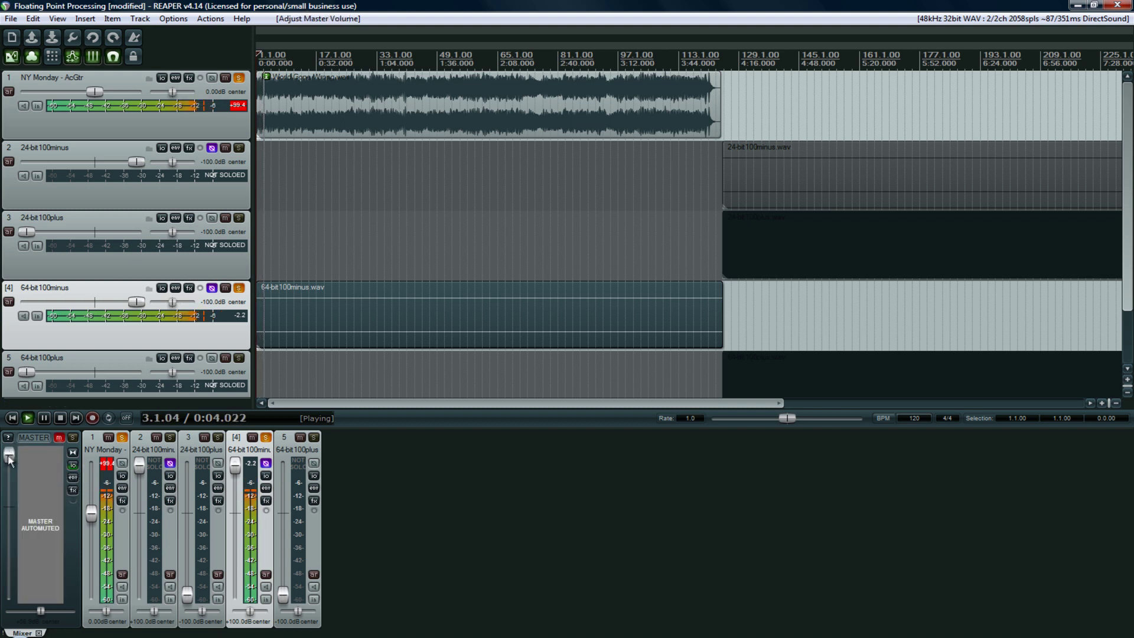
pyautogui.moveTo(9, 460)
pyautogui.mouseDown()
pyautogui.moveTo(9, 492)
pyautogui.moveTo(8, 481)
pyautogui.mouseUp()
pyautogui.click(59, 437)
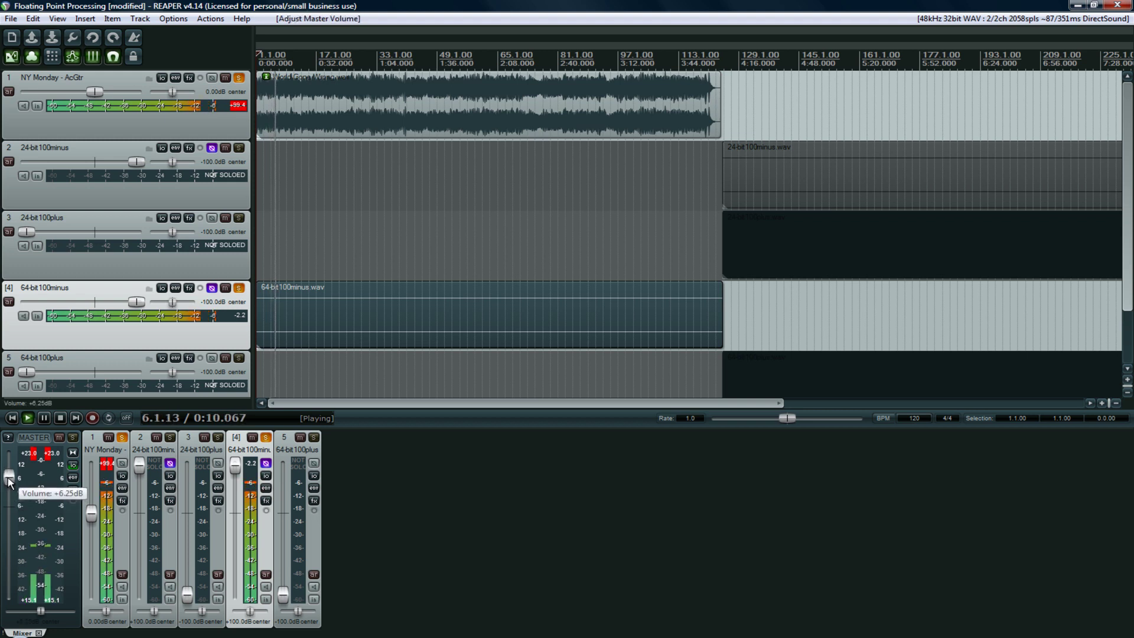
pyautogui.moveTo(8, 481); pyautogui.dragTo(9, 475)
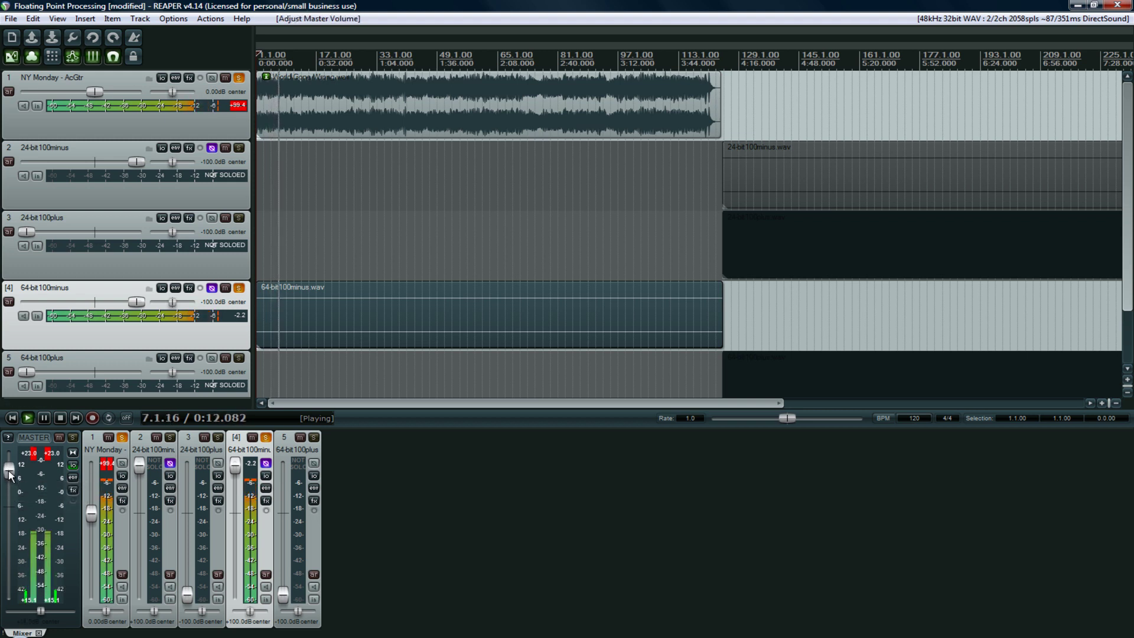
pyautogui.click(54, 453)
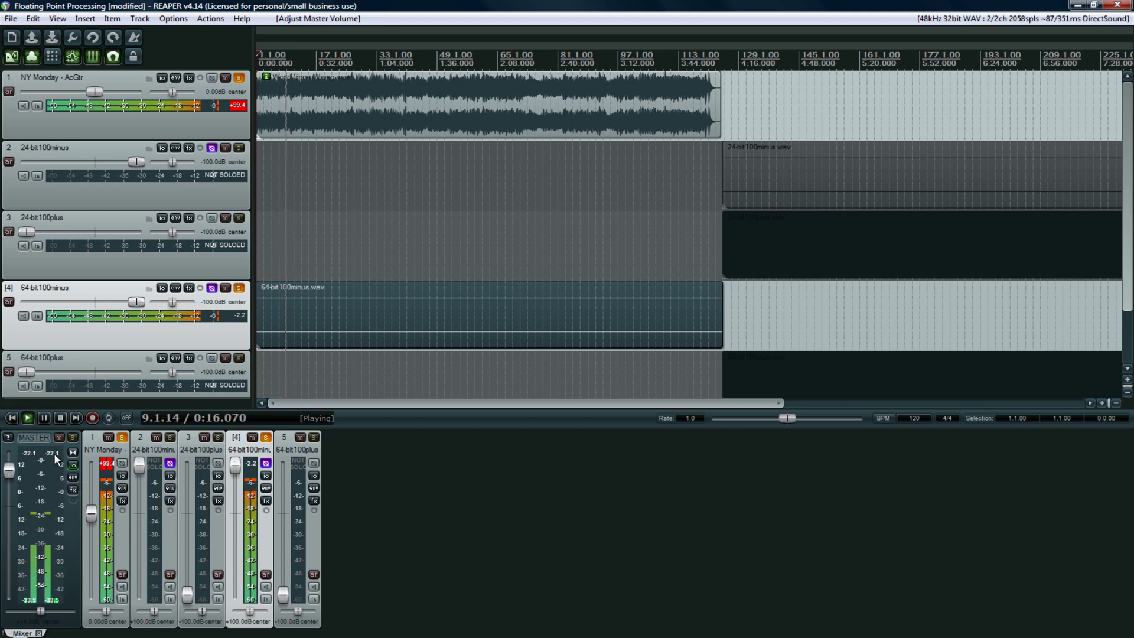
pyautogui.press('space')
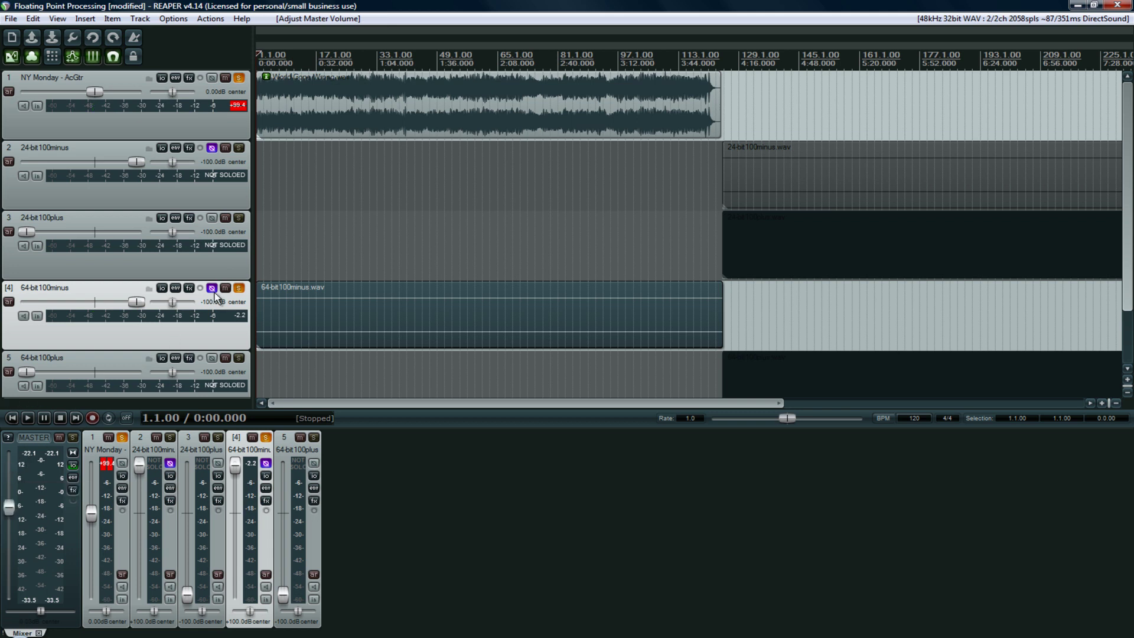
# Unsolo 64-bit100minus, drag its item back to the project start, and set the cursor at bar 9.
pyautogui.click(294, 198)
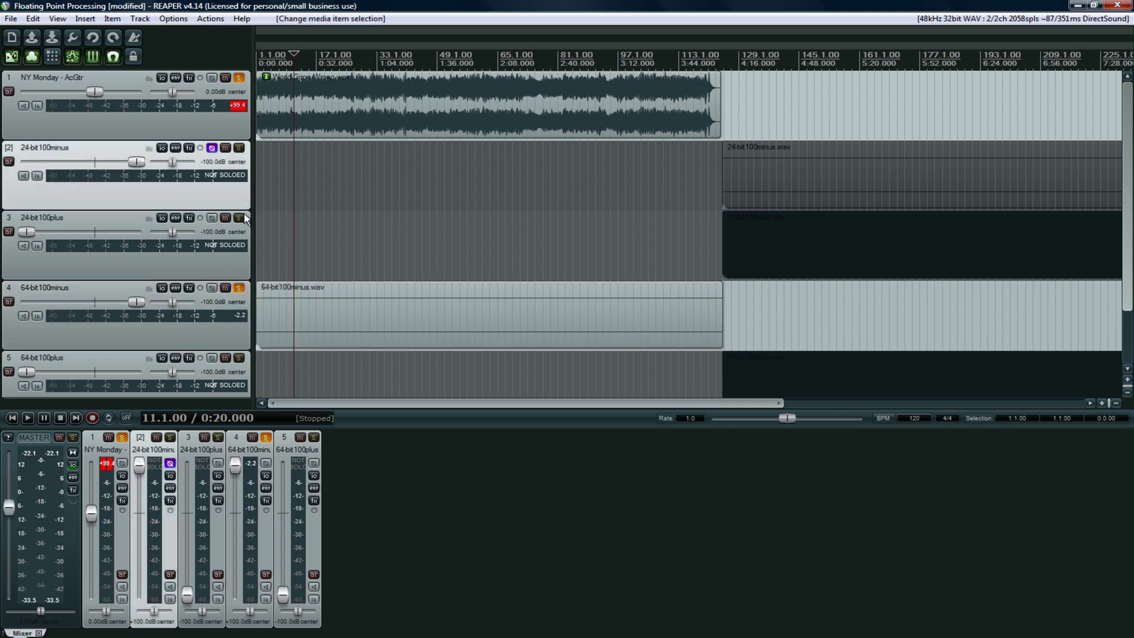
pyautogui.click(239, 287)
pyautogui.moveTo(340, 322); pyautogui.dragTo(818, 330)
pyautogui.click(397, 321)
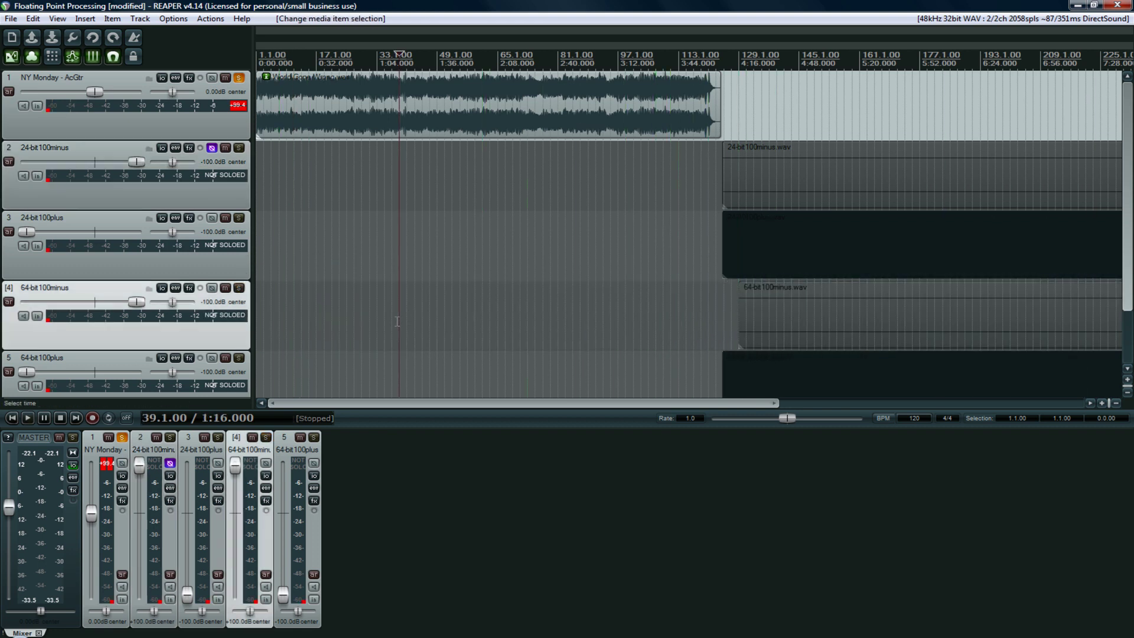
pyautogui.moveTo(829, 334); pyautogui.dragTo(288, 323)
pyautogui.click(287, 246)
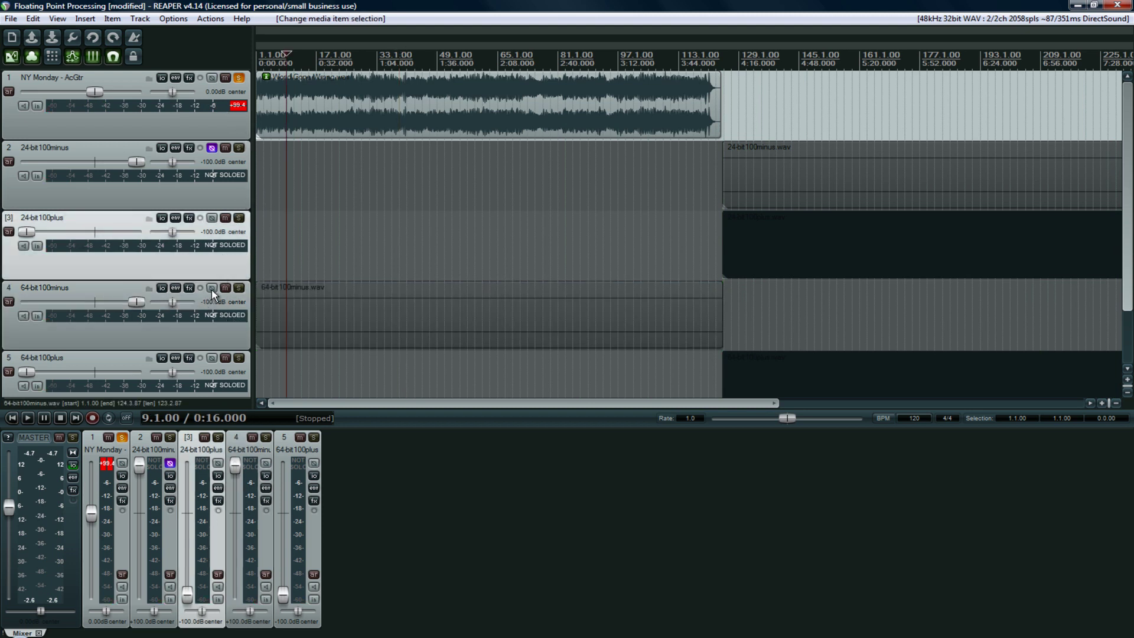
# Invert 64-bit100minus phase, solo it, and play the null test against the guitar.
pyautogui.click(211, 288)
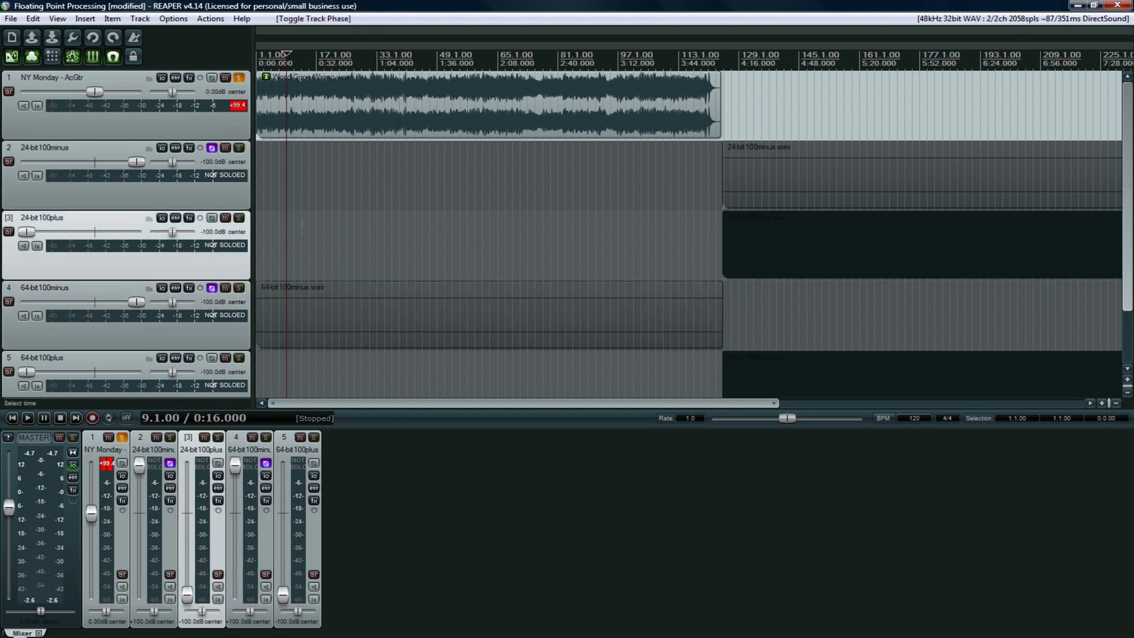
pyautogui.click(238, 289)
pyautogui.press('space')
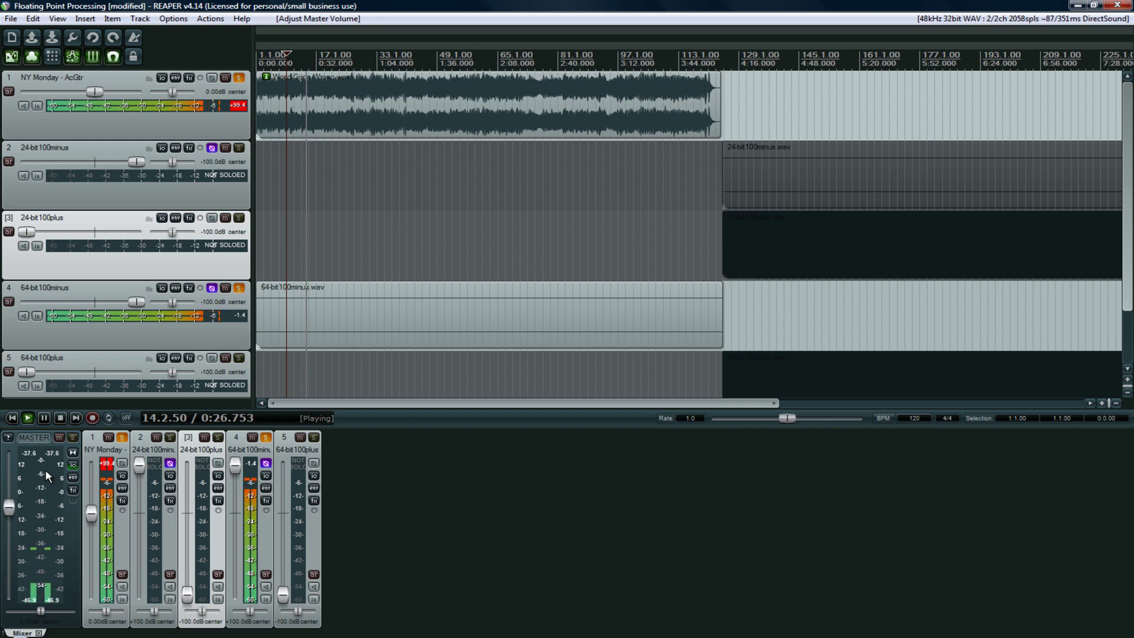
pyautogui.press('space')
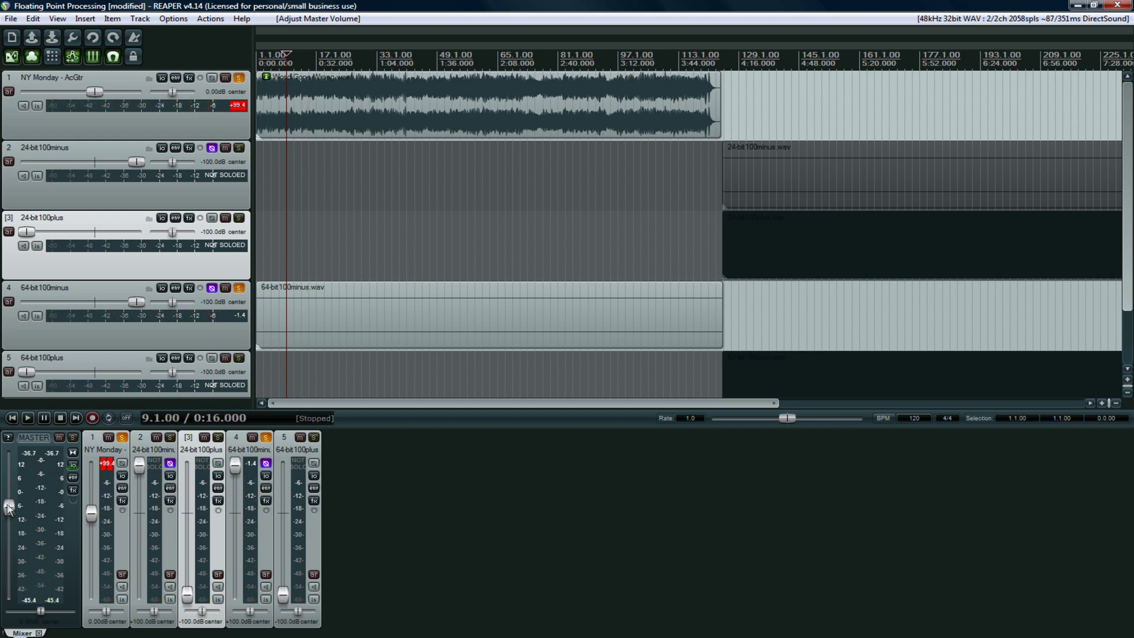
pyautogui.rightClick(8, 506)
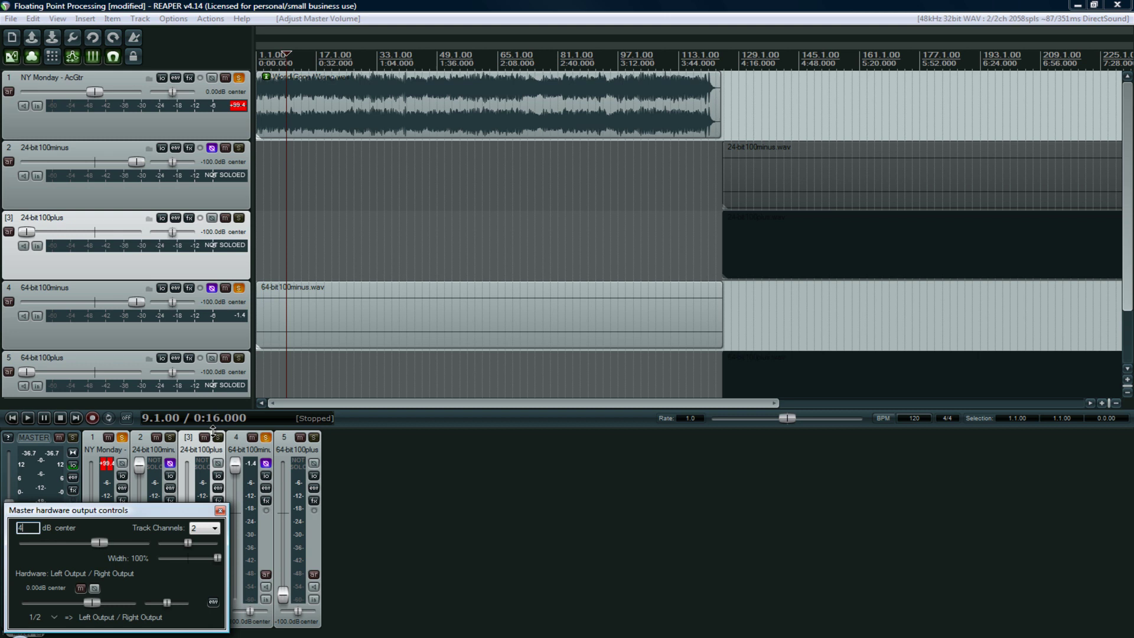
# Apply the 30 dB master volume and play the 64-bit null test from bar 9.
pyautogui.press('Return')
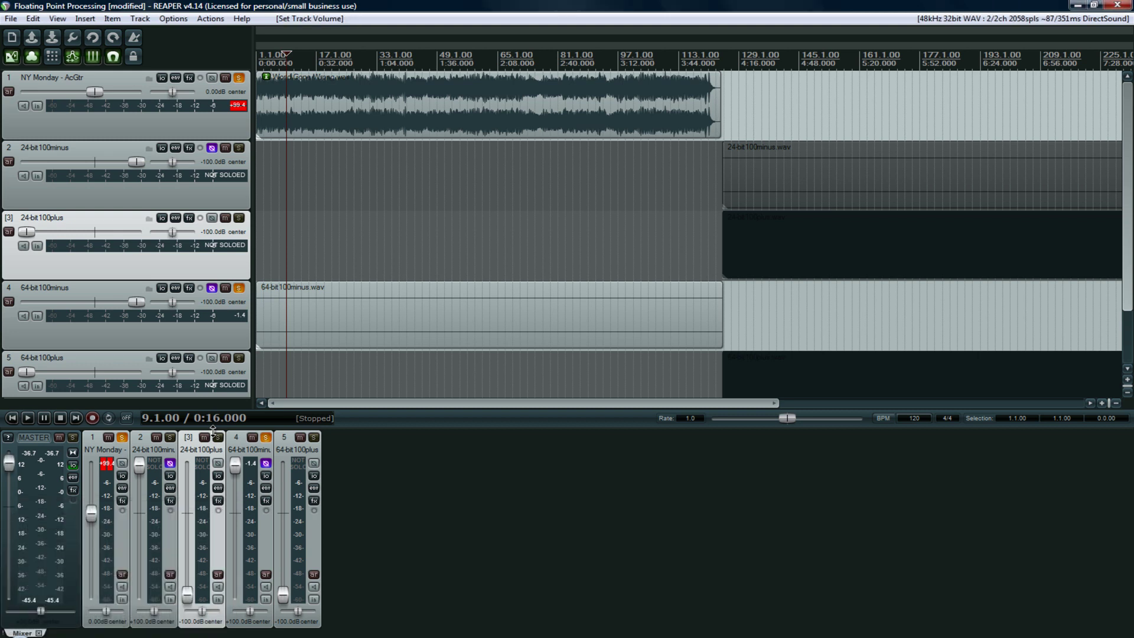
pyautogui.press('space')
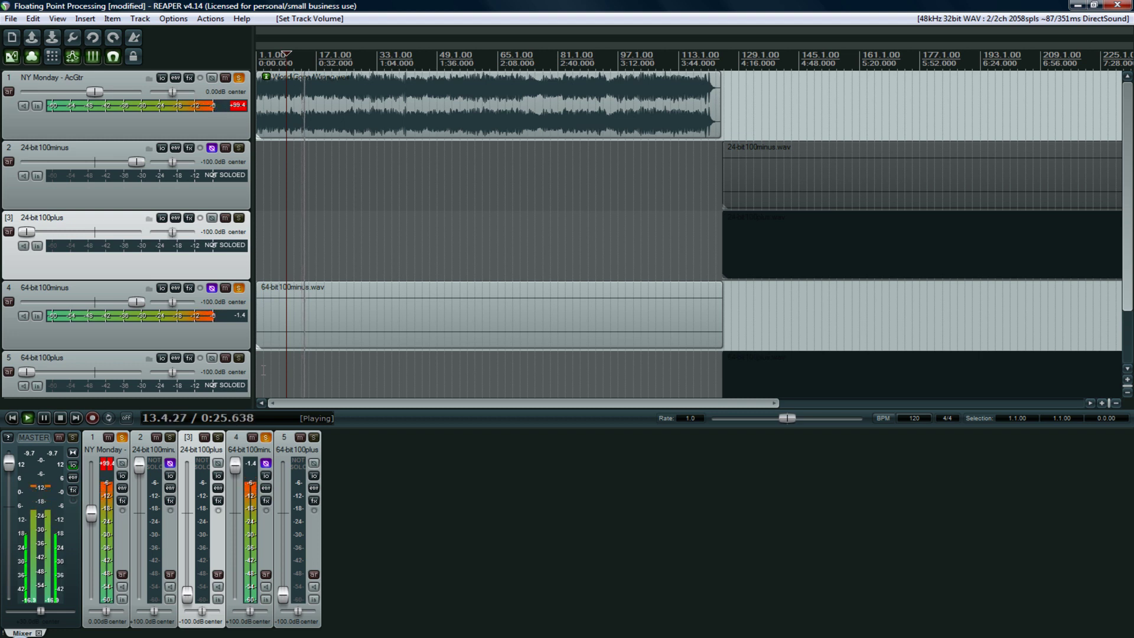
pyautogui.press('space')
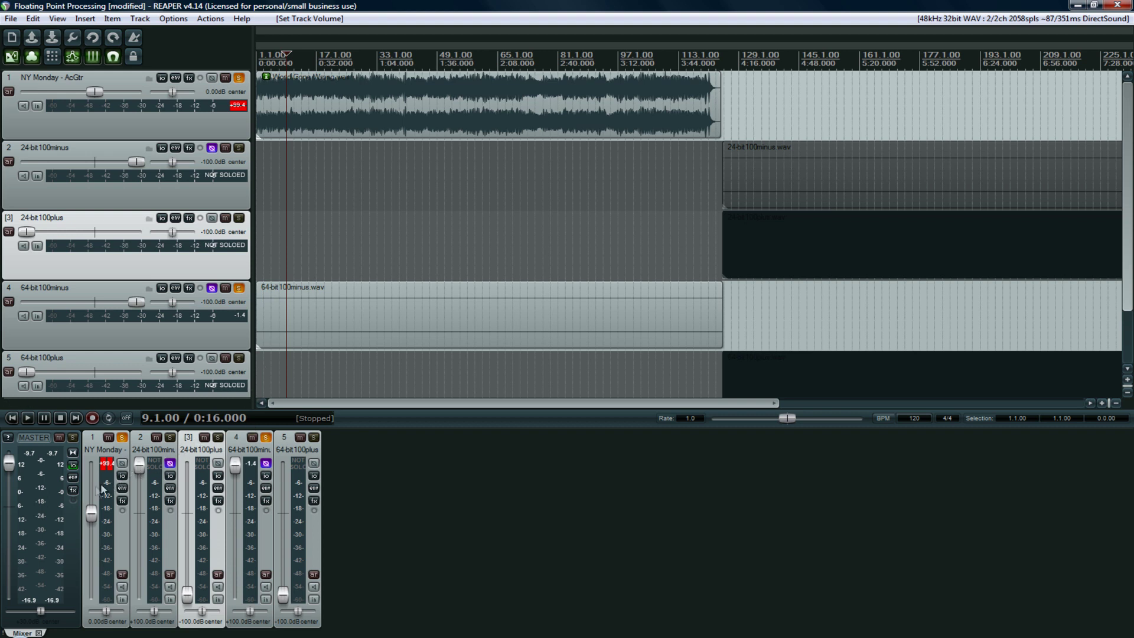
# Add Voxengo SPAN to the master FX chain and arrange its window to show the analyzer.
pyautogui.click(73, 491)
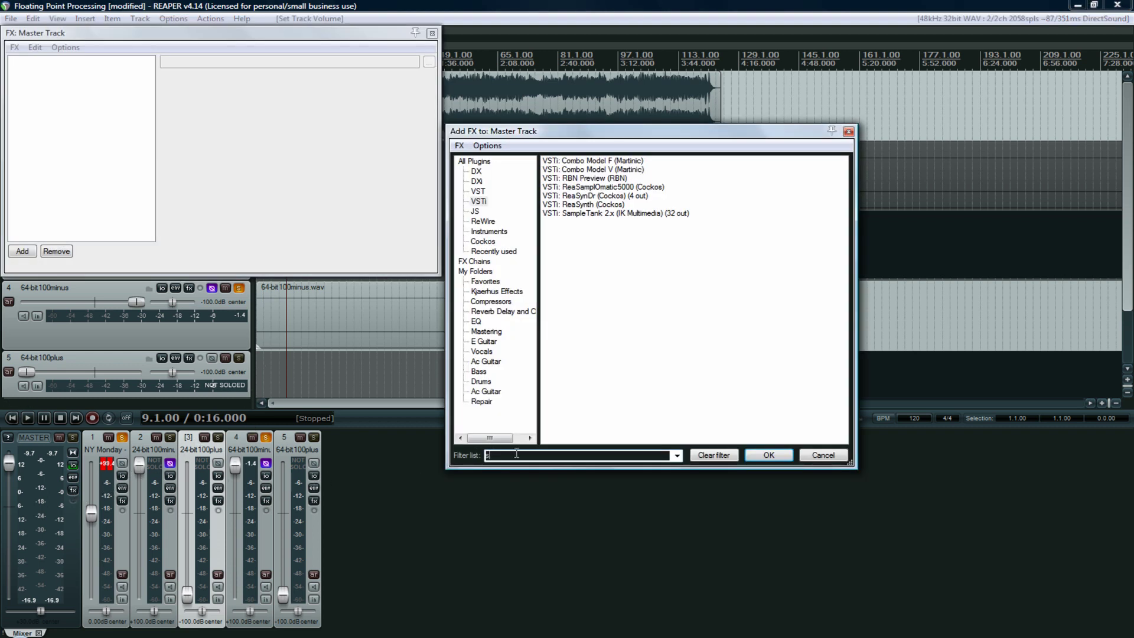
pyautogui.write('span')
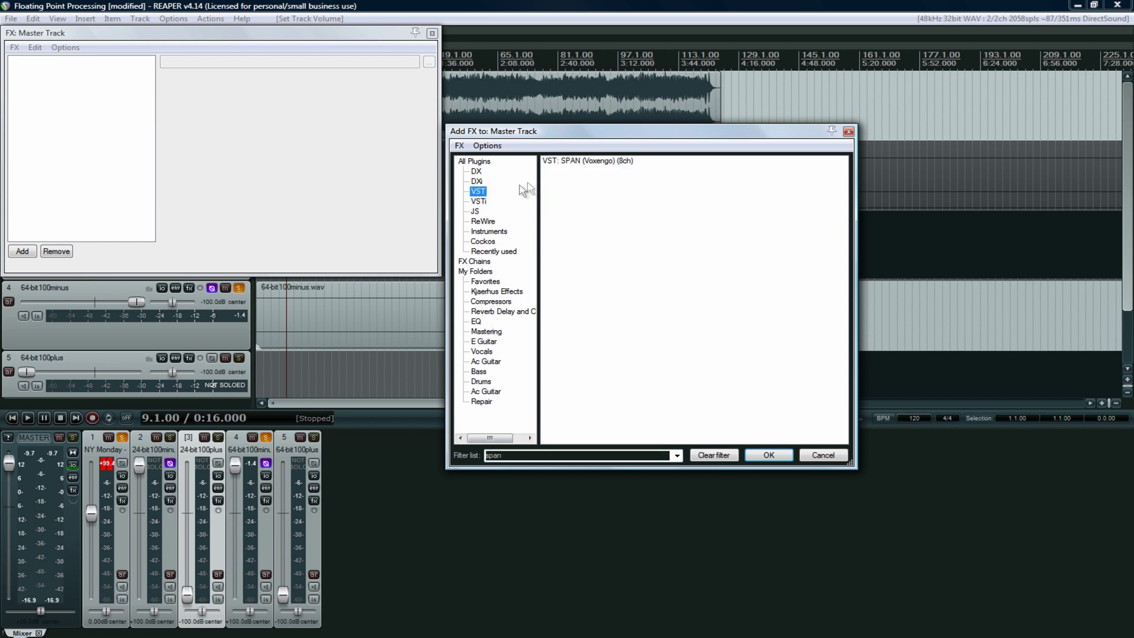
pyautogui.doubleClick(595, 158)
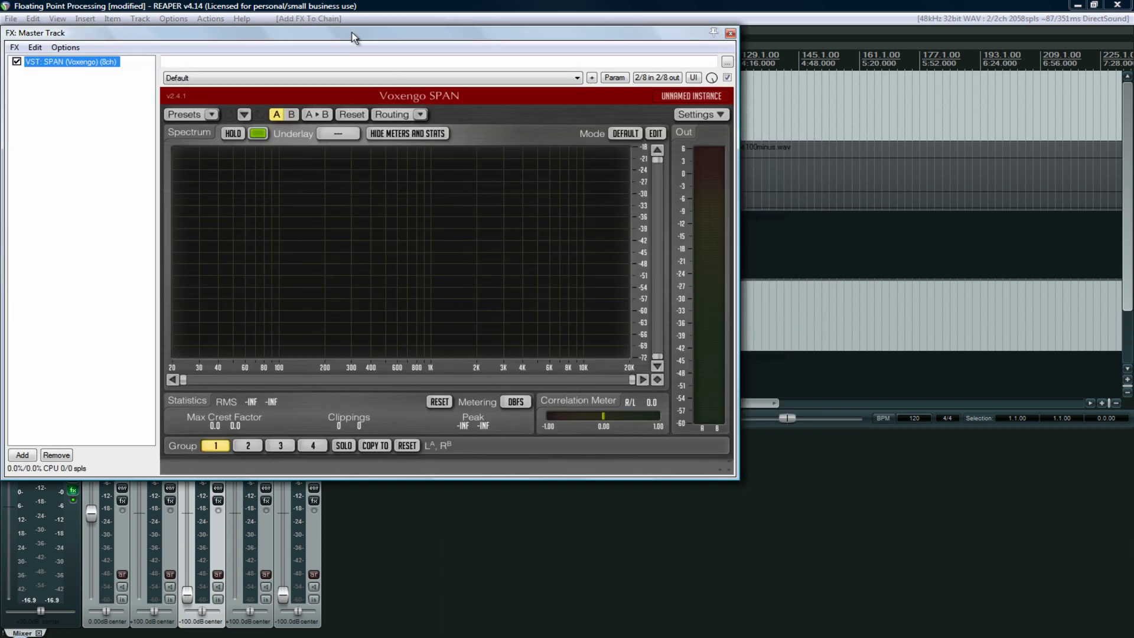
pyautogui.moveTo(341, 39); pyautogui.dragTo(602, 324)
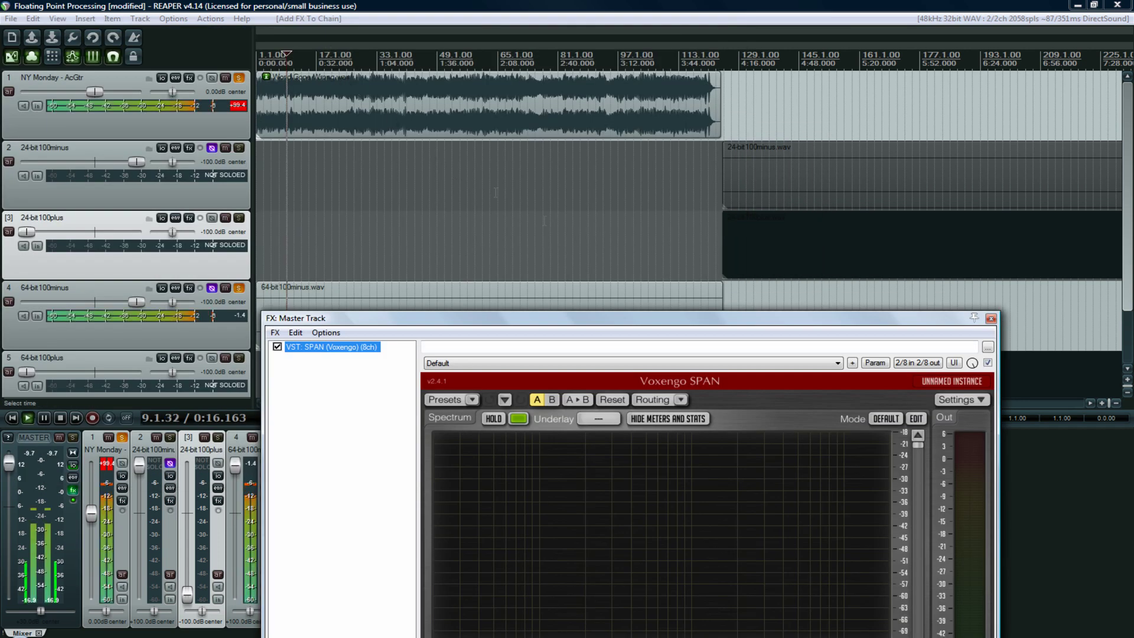
pyautogui.moveTo(577, 320); pyautogui.dragTo(511, 197)
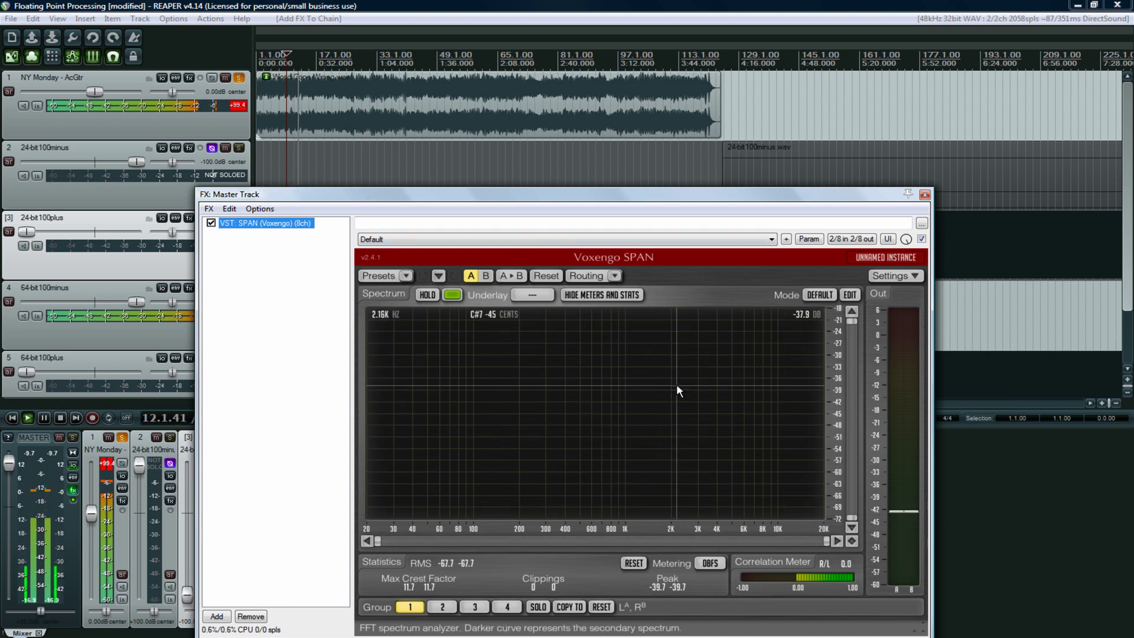
# Stop playback and reset the master volume to 0 dB.
pyautogui.press('space')
pyautogui.press('space')
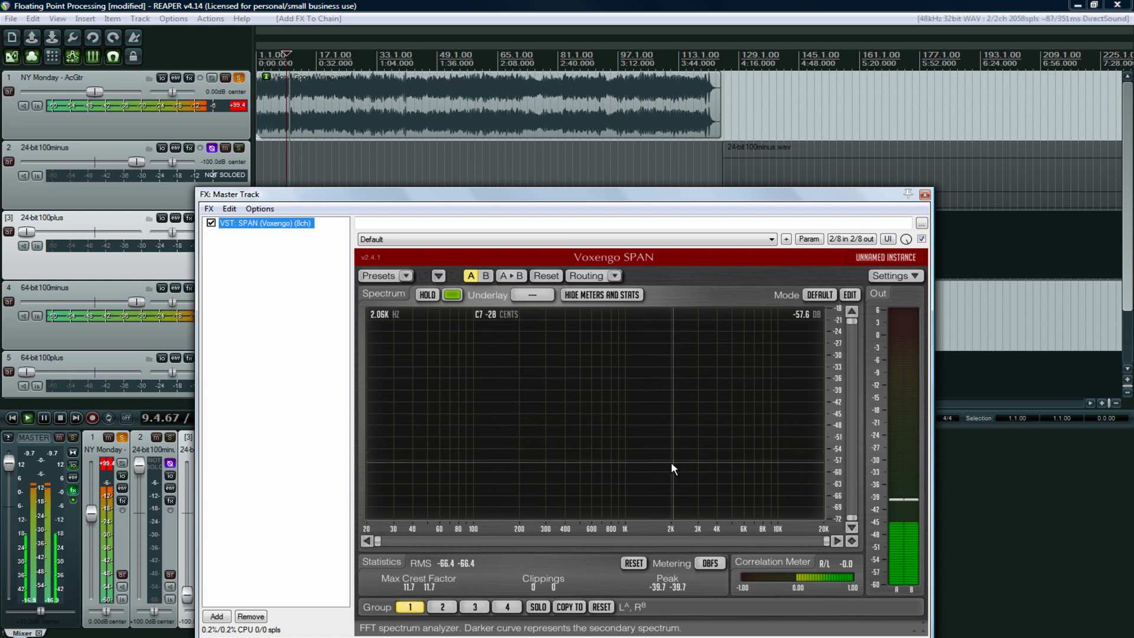
pyautogui.doubleClick(9, 467)
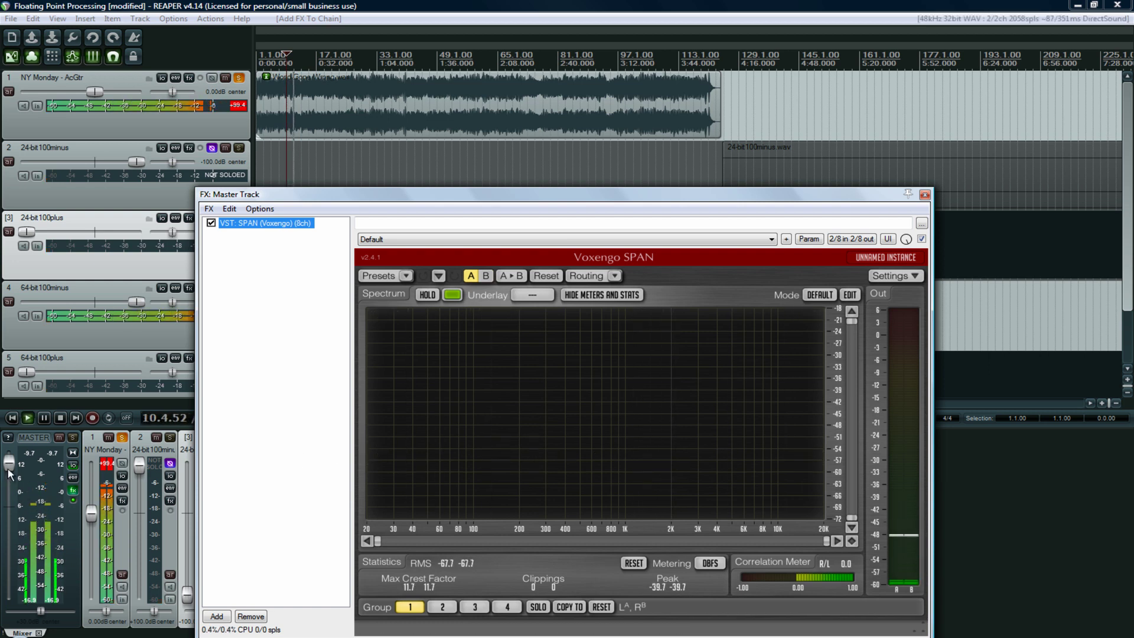
pyautogui.press('space')
# Add FreeG Stereo to the master chain, move it above SPAN, and raise its gain to about +18 dB.
pyautogui.click(217, 616)
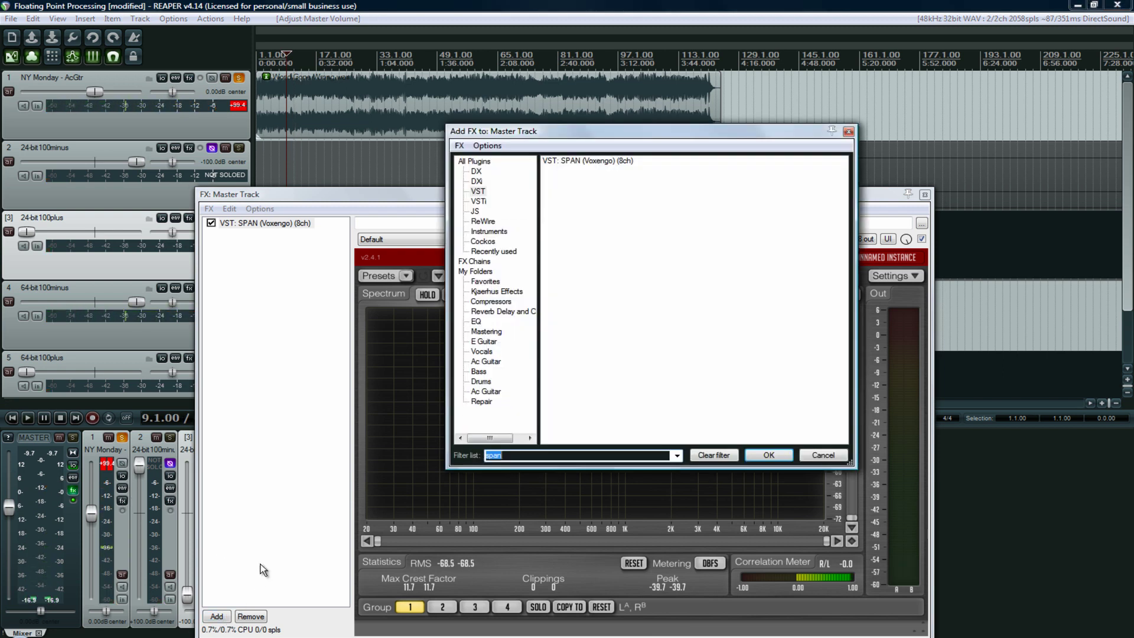
pyautogui.write('reeg')
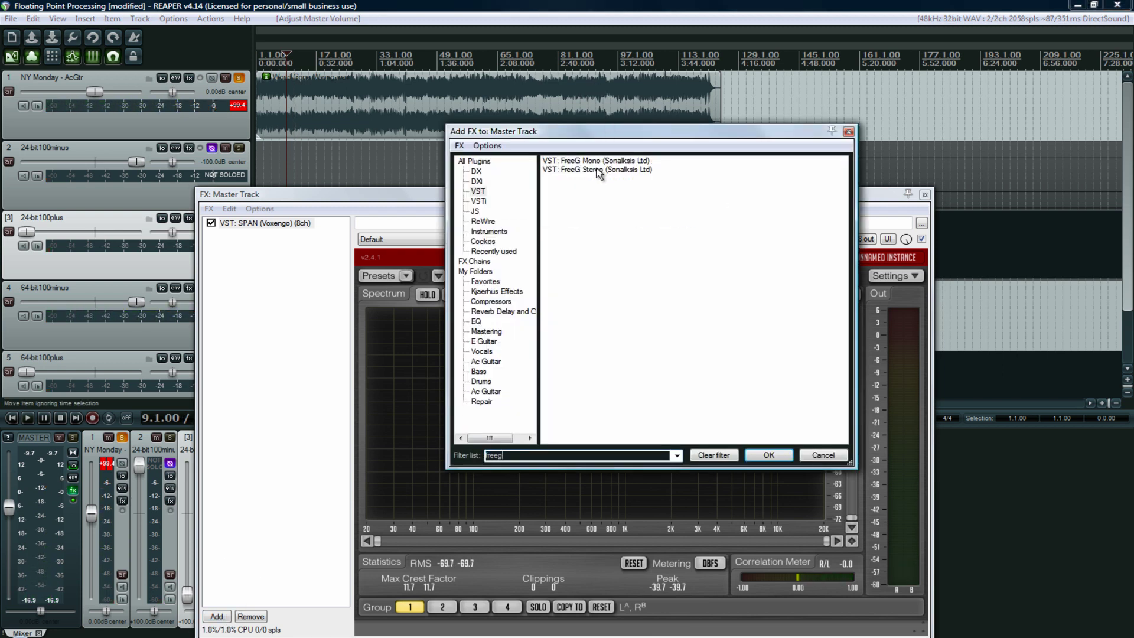
pyautogui.doubleClick(599, 171)
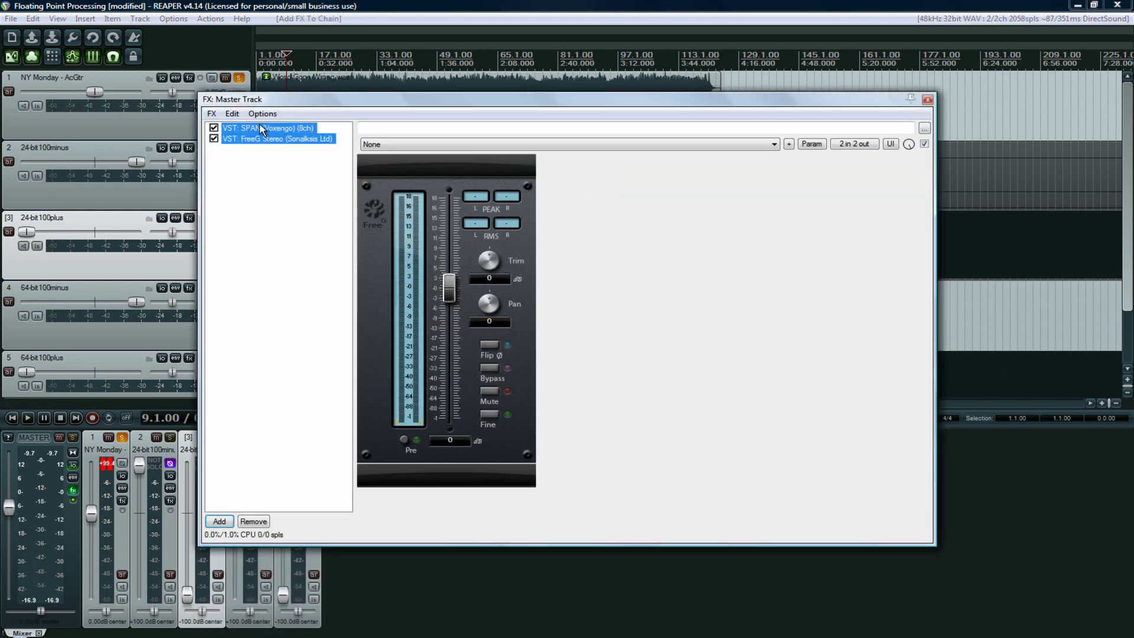
pyautogui.click(270, 139)
pyautogui.moveTo(272, 140); pyautogui.dragTo(272, 127)
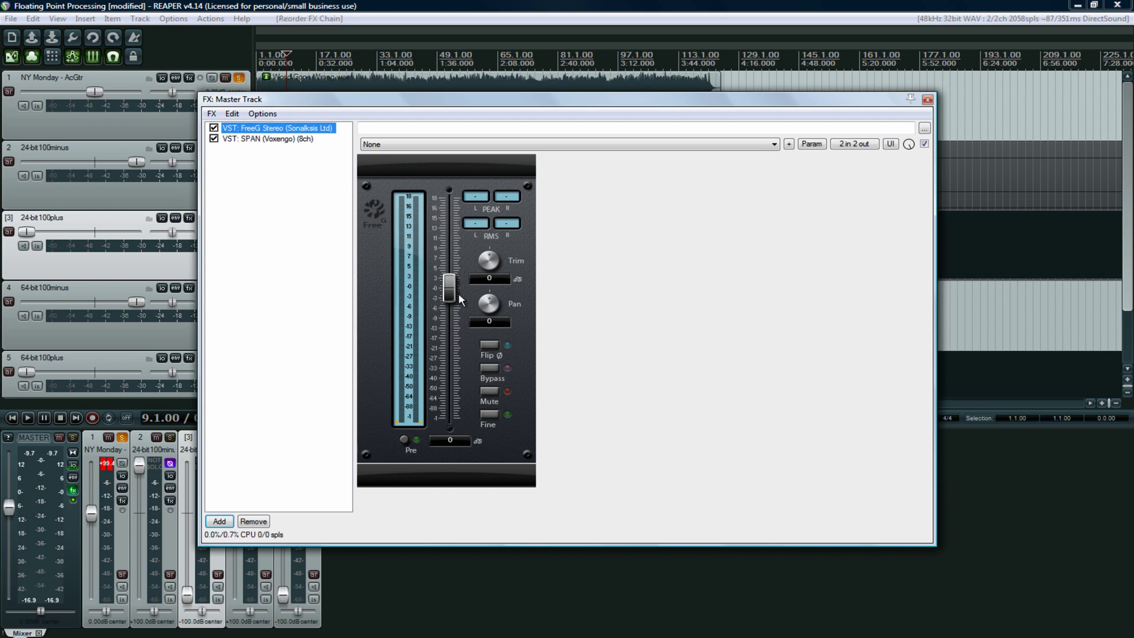
pyautogui.moveTo(459, 294); pyautogui.dragTo(449, 257)
# Play the boosted null while watching the SPAN analyzer and FreeG meters, then close the master effects window.
pyautogui.moveTo(426, 101); pyautogui.dragTo(562, 165)
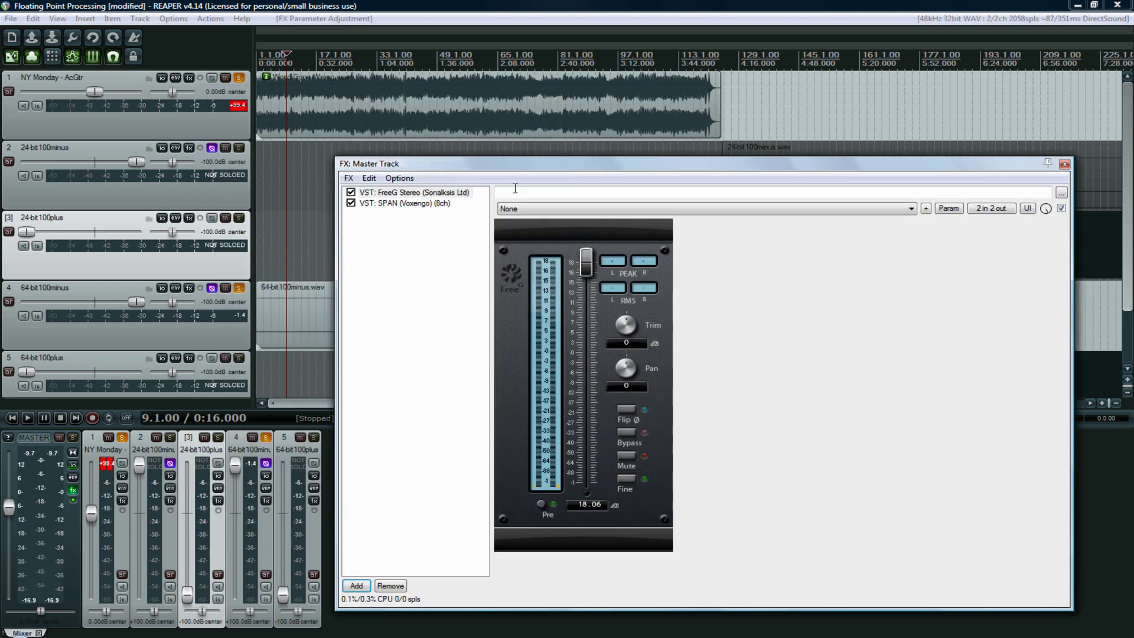
pyautogui.click(421, 203)
pyautogui.press('space')
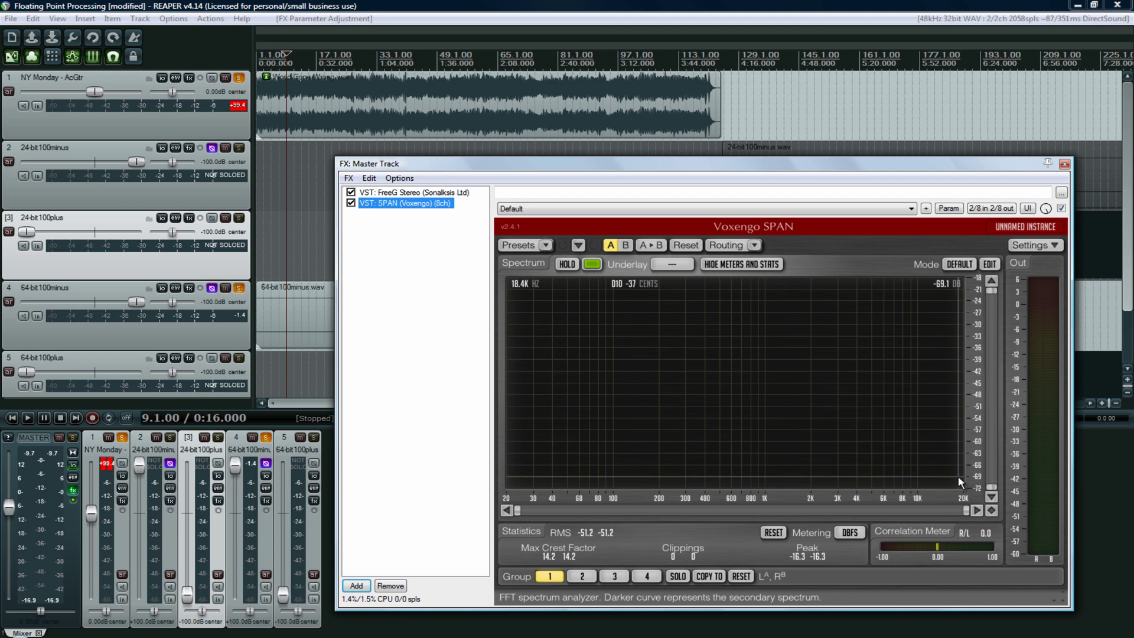
pyautogui.press('space')
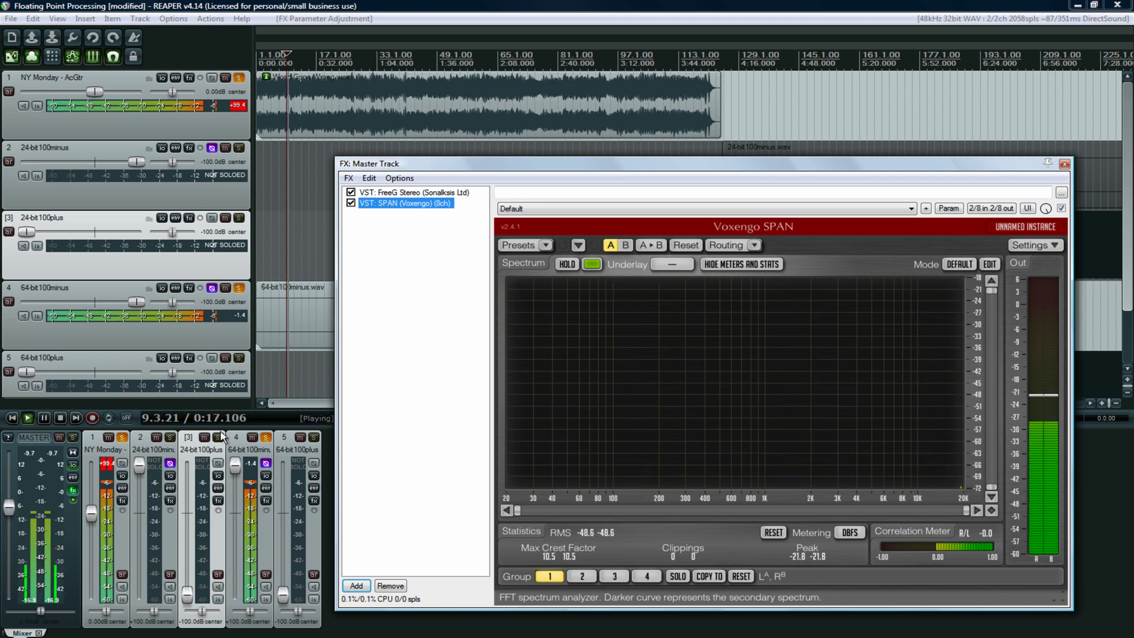
pyautogui.click(388, 193)
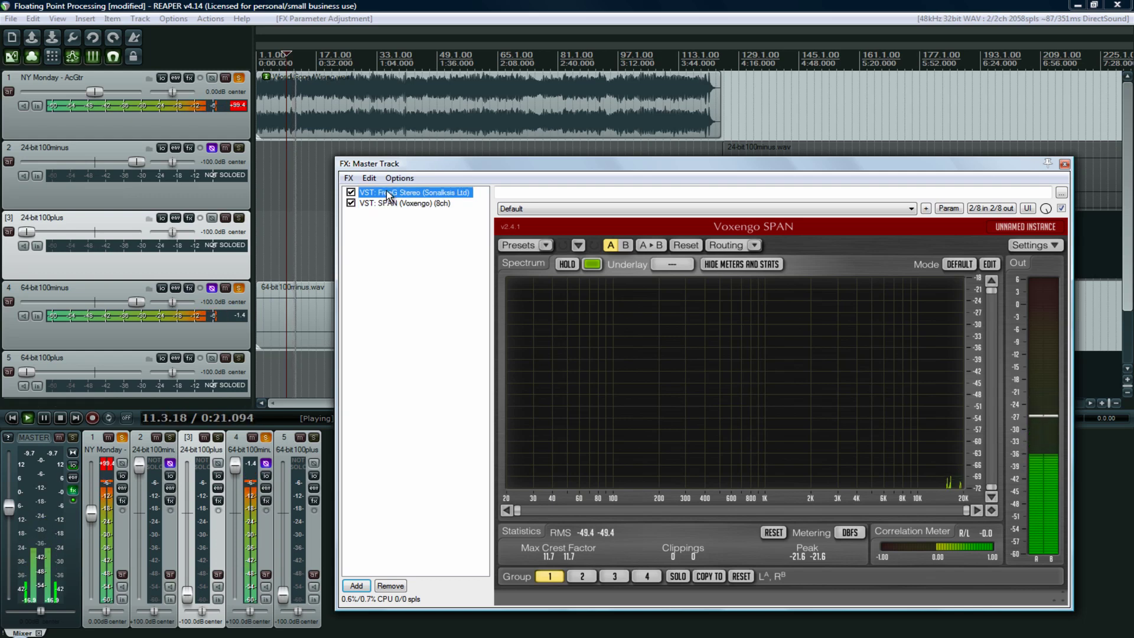
pyautogui.press('space')
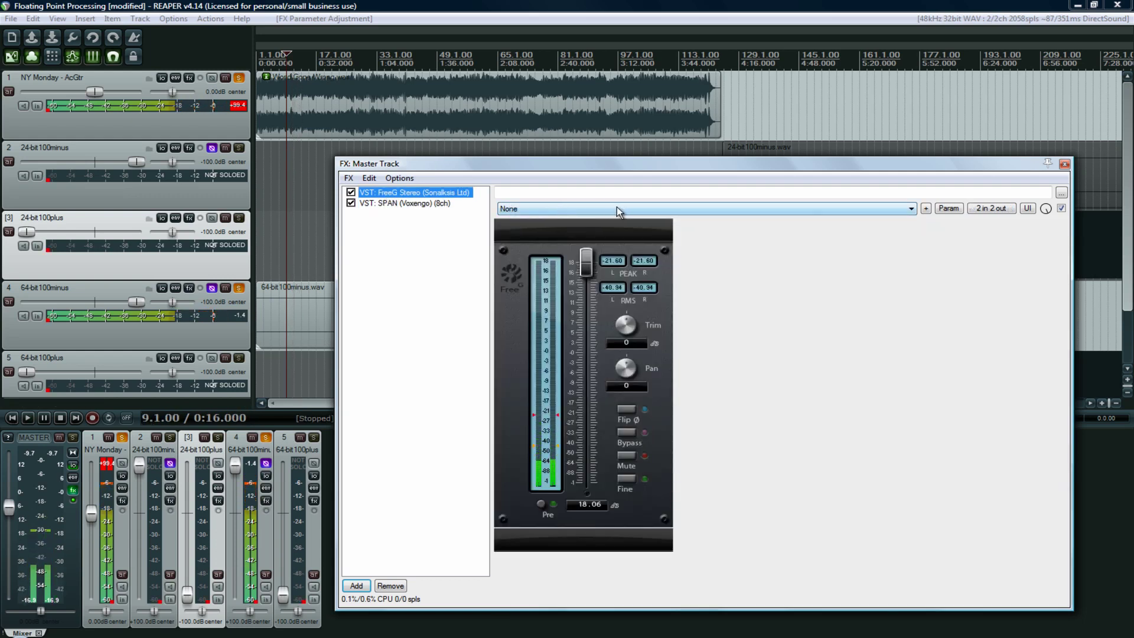
pyautogui.click(1065, 164)
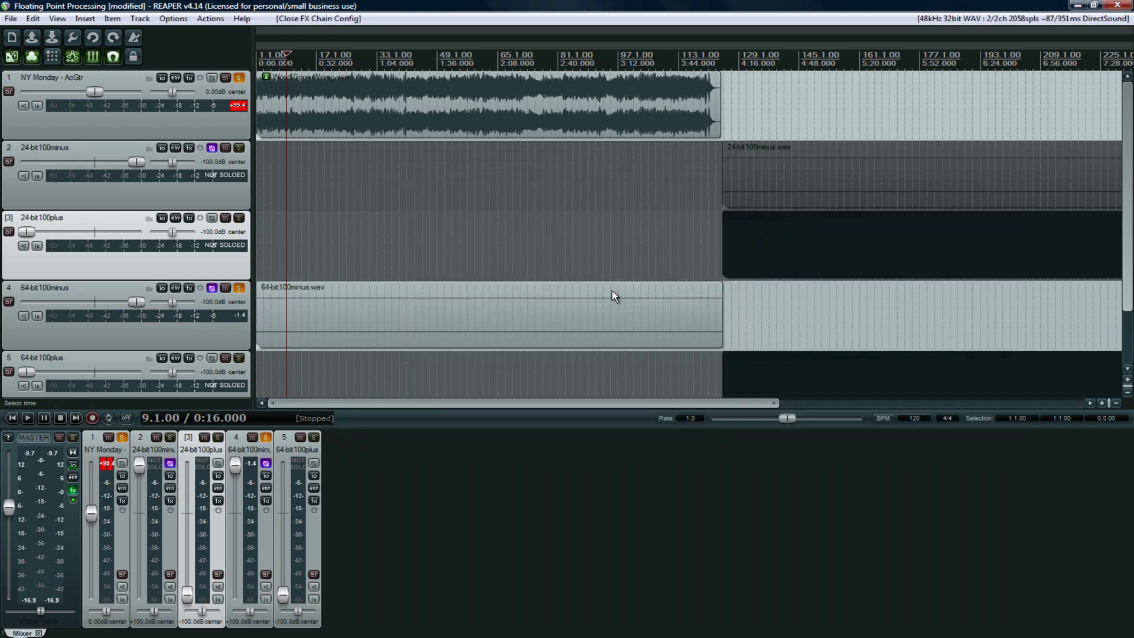
# Toggle the NY Monday solo off and back on, and close the master effects window.
pyautogui.moveTo(475, 402); pyautogui.dragTo(493, 403)
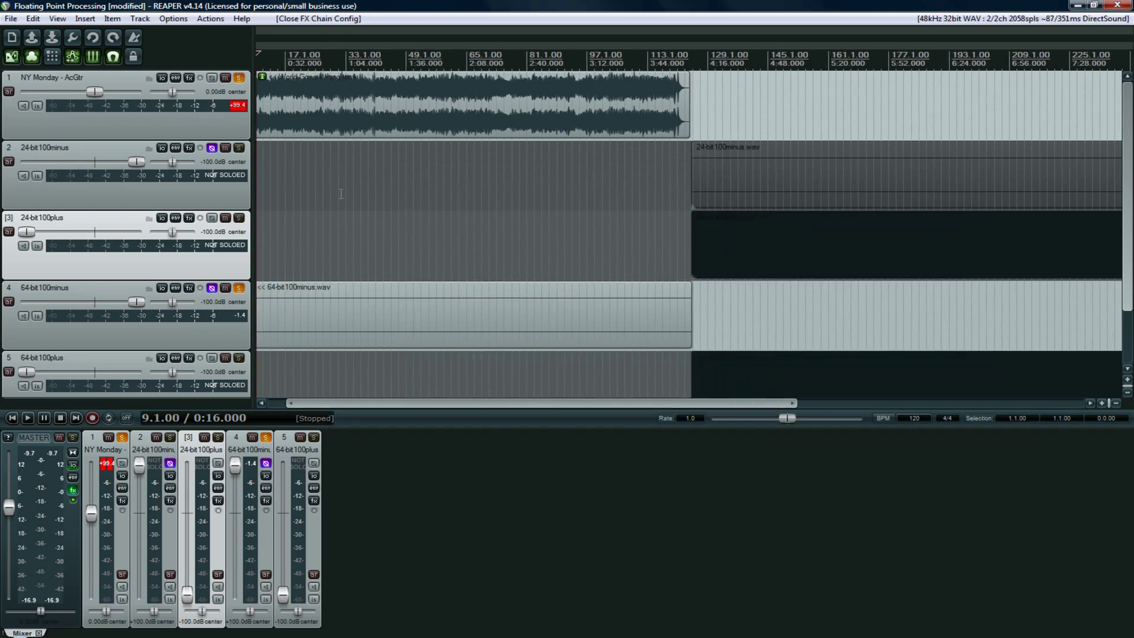
pyautogui.click(238, 78)
pyautogui.hotkey('ctrl', 'z')
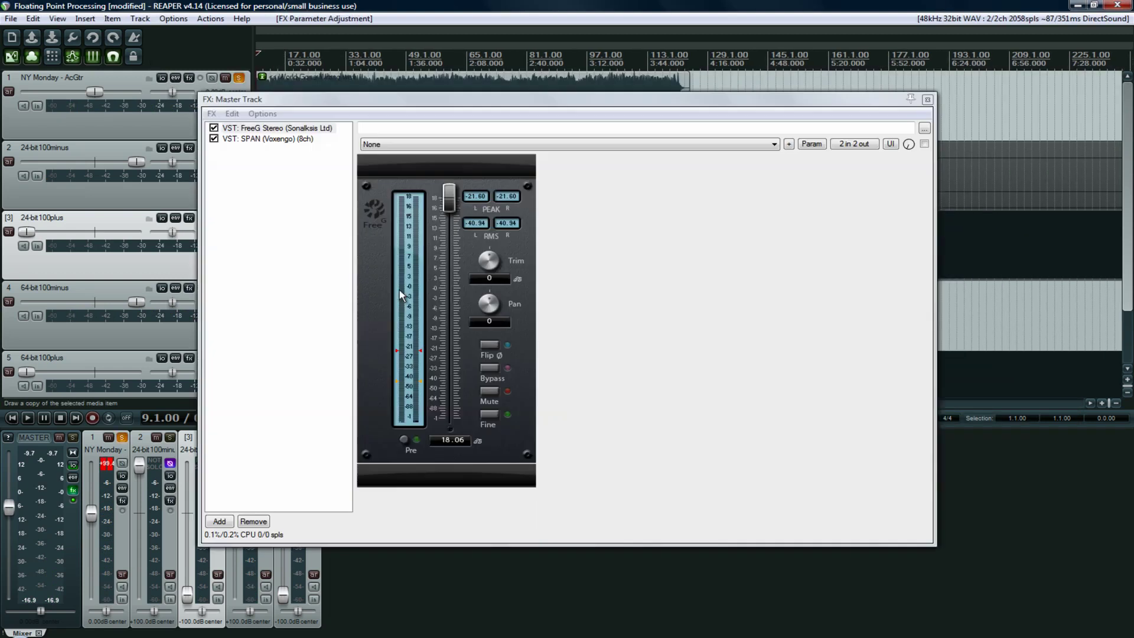
pyautogui.click(928, 99)
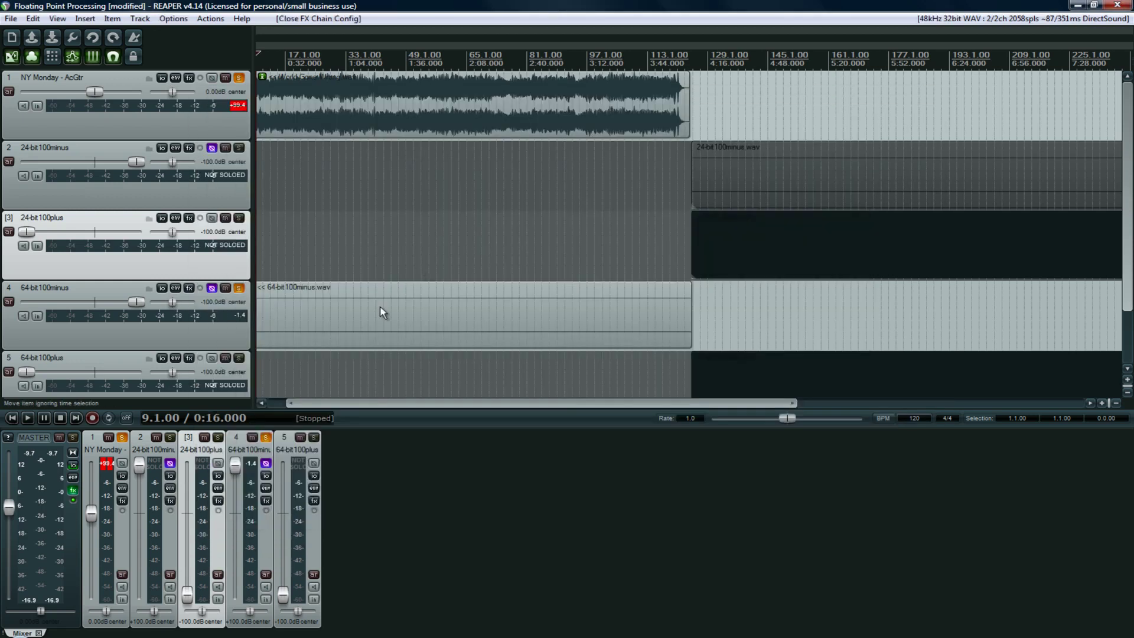
# Drag the 64-bit100minus item later so it starts at bar 125, lined up with the other renders.
pyautogui.moveTo(380, 311); pyautogui.dragTo(839, 321)
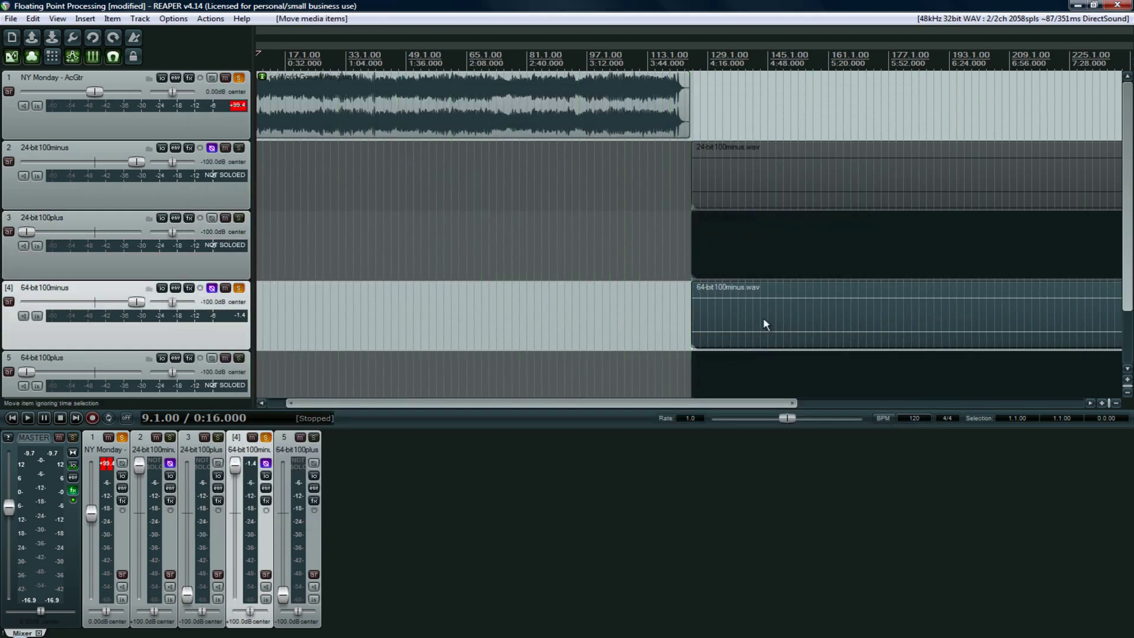
pyautogui.click(741, 311)
pyautogui.scroll(6, 679, 309)
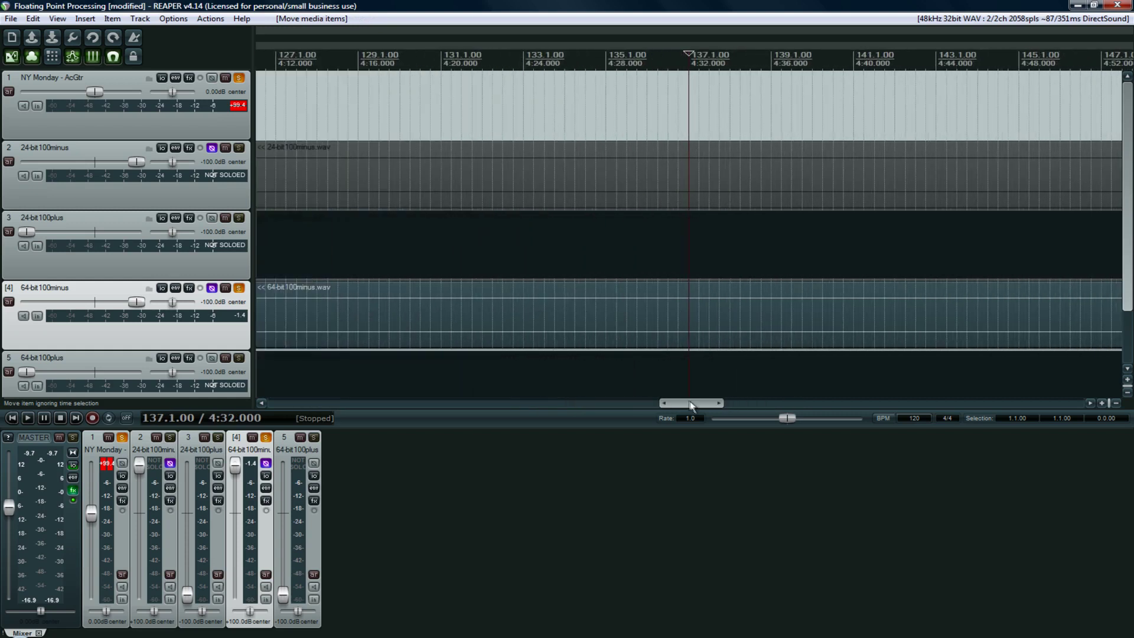
pyautogui.moveTo(691, 405); pyautogui.dragTo(656, 410)
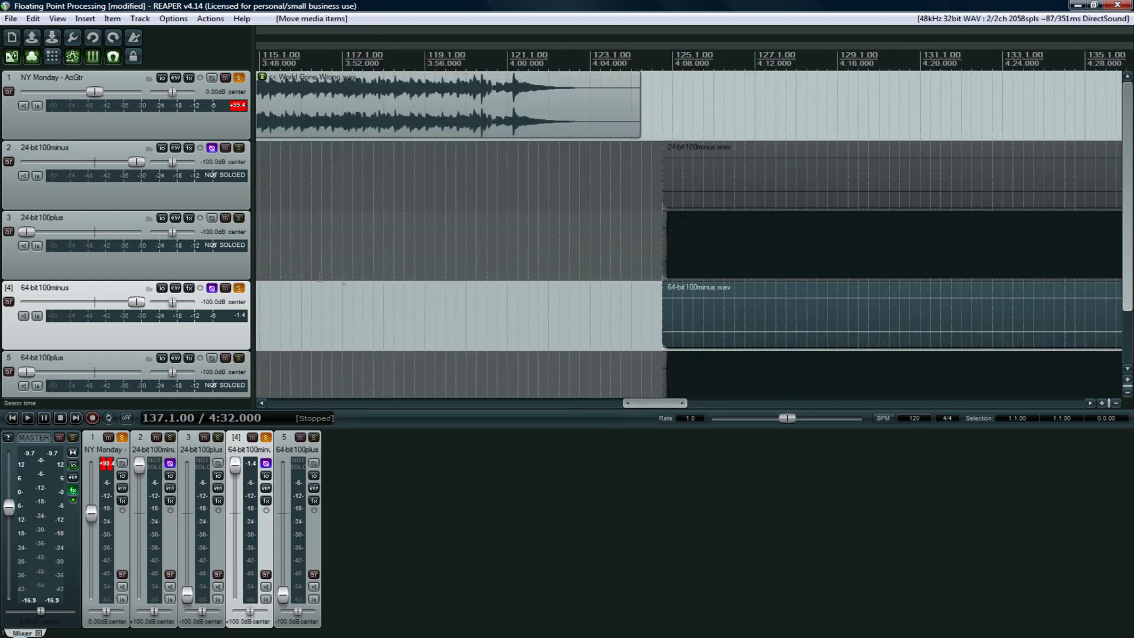
# Solo only 24-bit100plus, set its volume to -18.7 dB, and play it from bar 125.
pyautogui.click(239, 289)
pyautogui.click(239, 288)
pyautogui.click(239, 288)
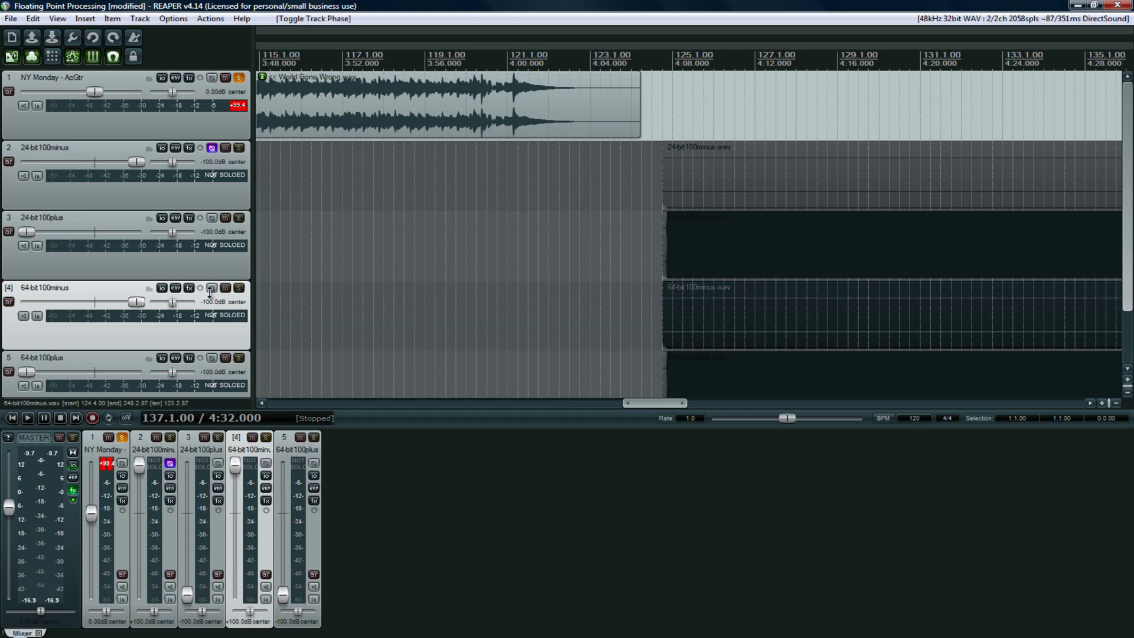
pyautogui.click(239, 78)
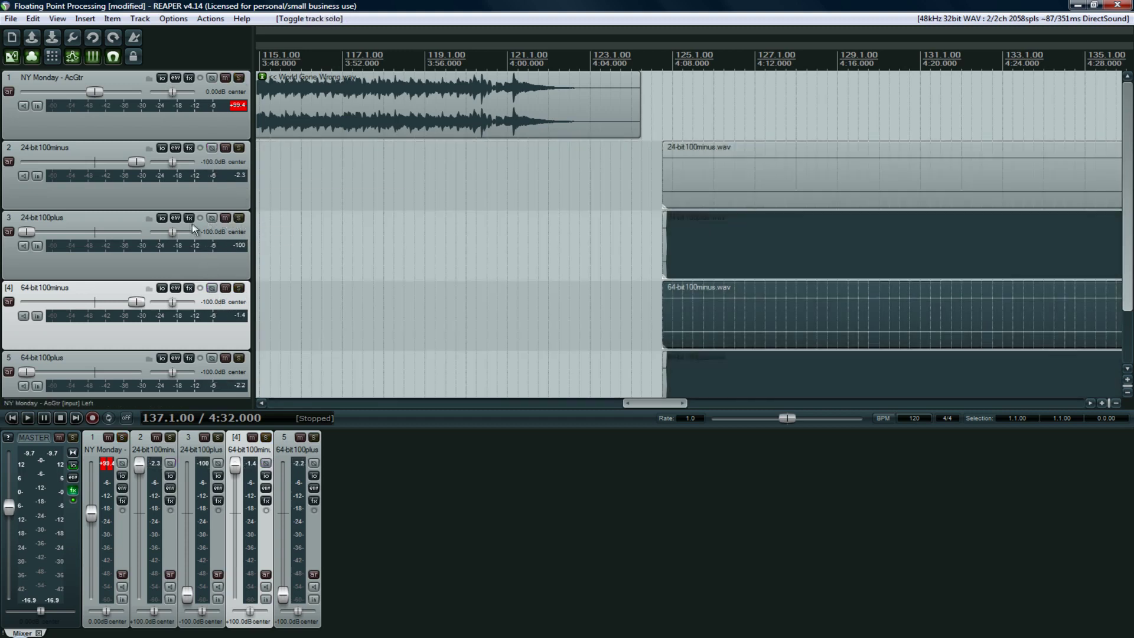
pyautogui.click(239, 219)
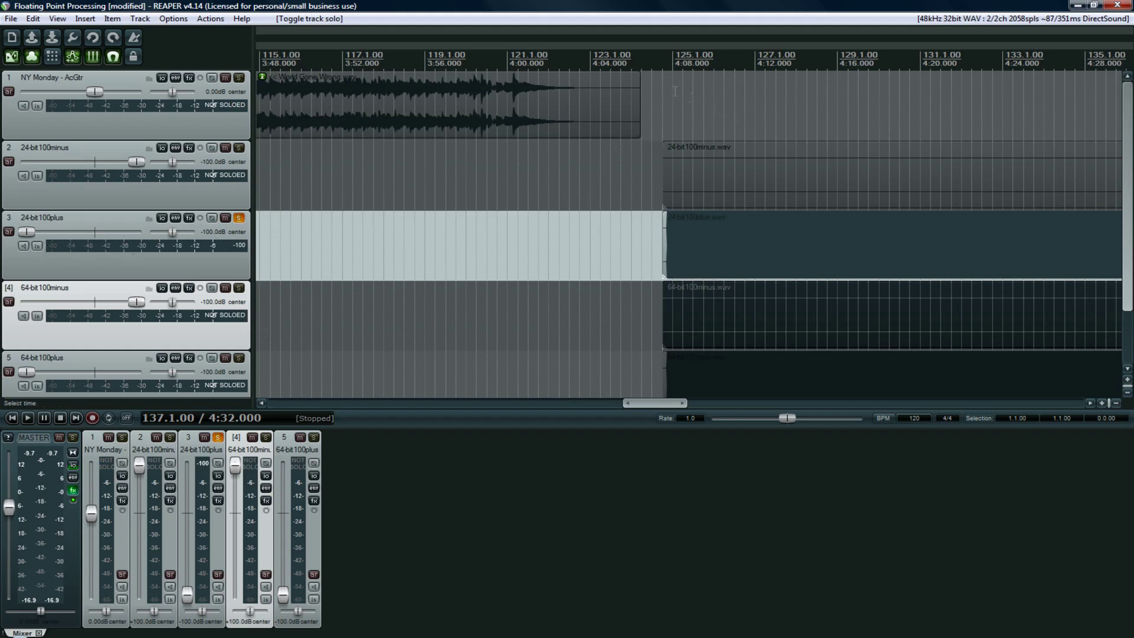
pyautogui.click(677, 120)
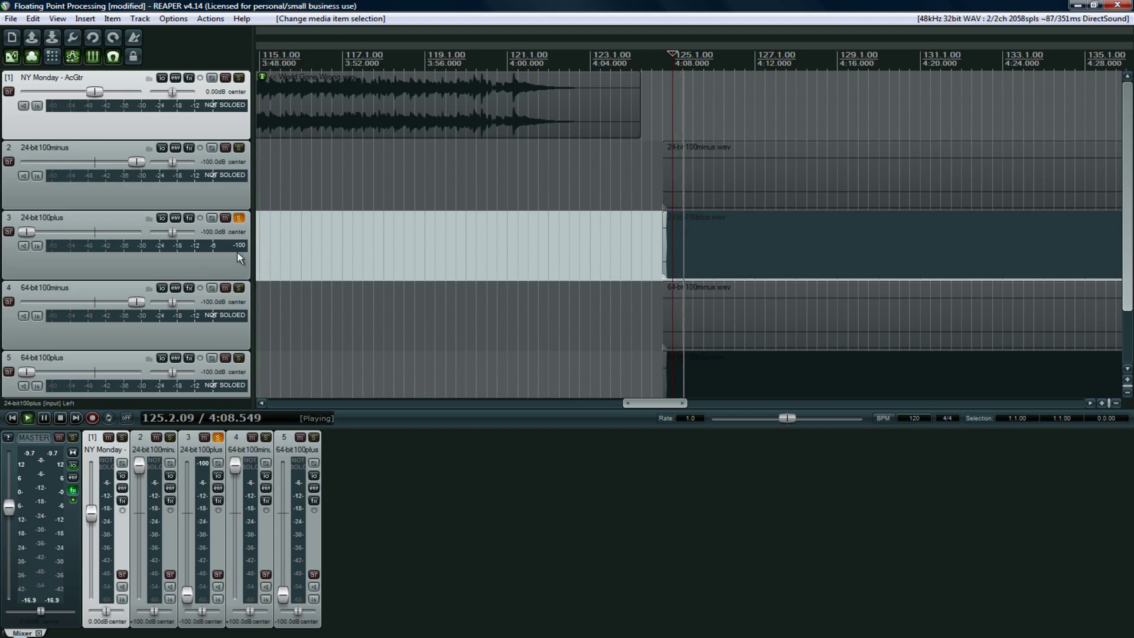
pyautogui.moveTo(27, 232); pyautogui.dragTo(52, 237)
pyautogui.press('space')
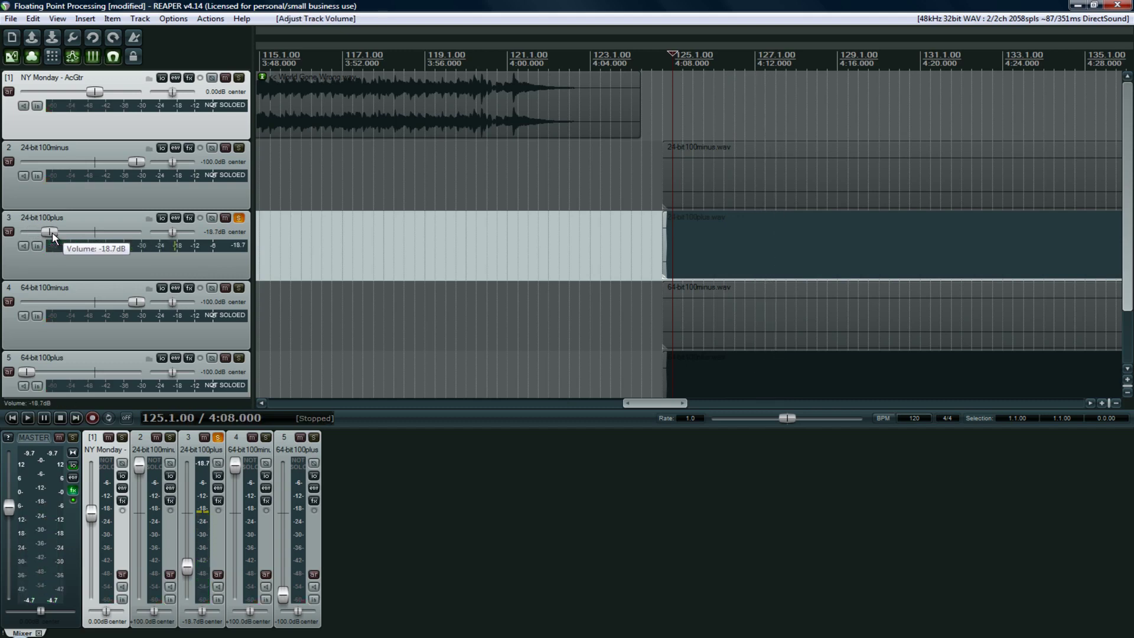
pyautogui.press('space')
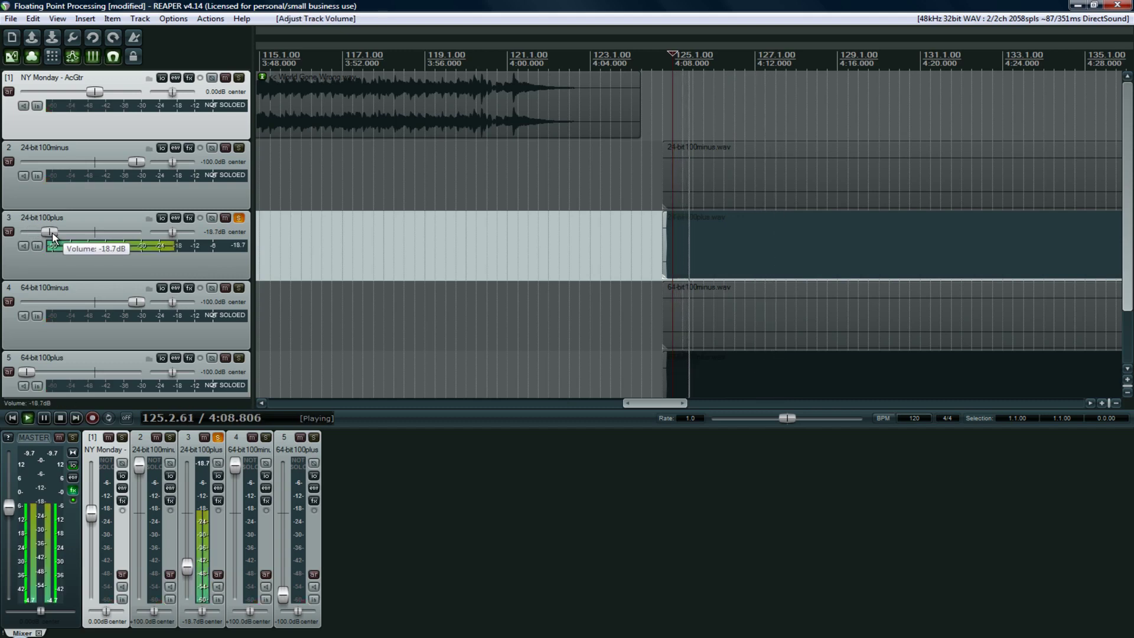
pyautogui.press('space')
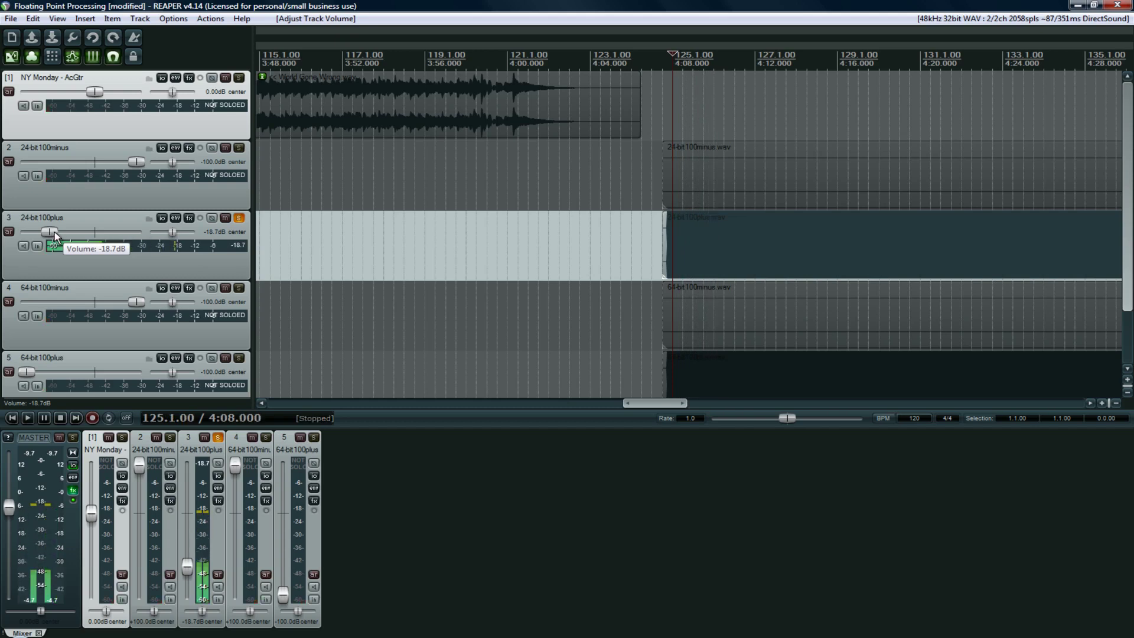
# Add the NY Monday track to the solo and play again for comparison.
pyautogui.click(291, 248)
pyautogui.click(240, 78)
pyautogui.press('space')
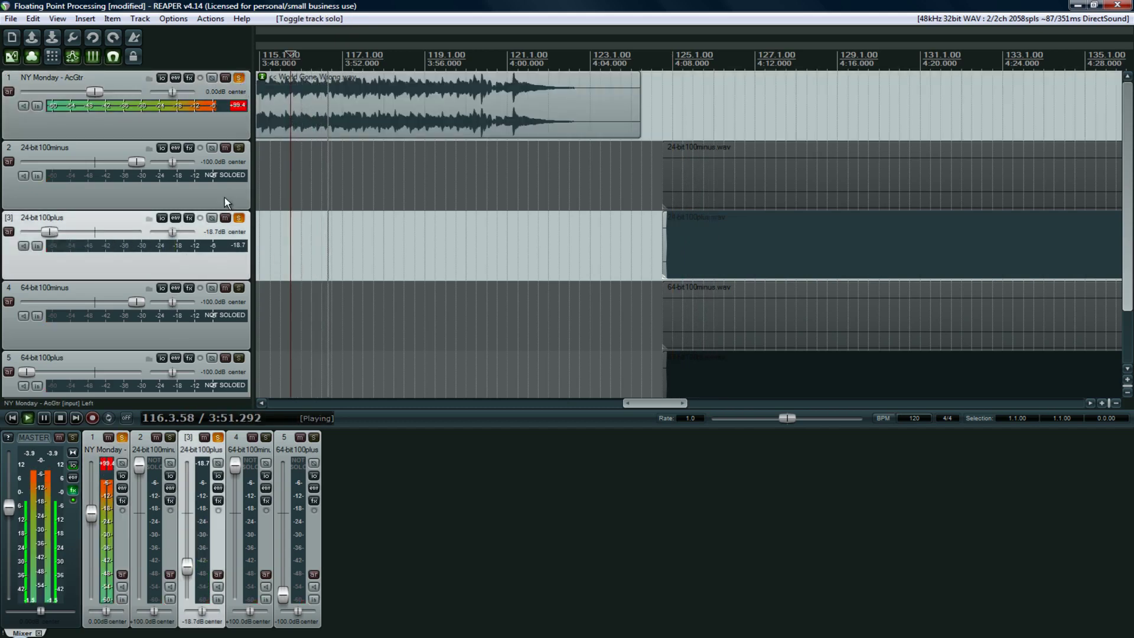
pyautogui.press('space')
# Delete FreeG Stereo and SPAN from the master chain, close it, and start playback.
pyautogui.click(72, 490)
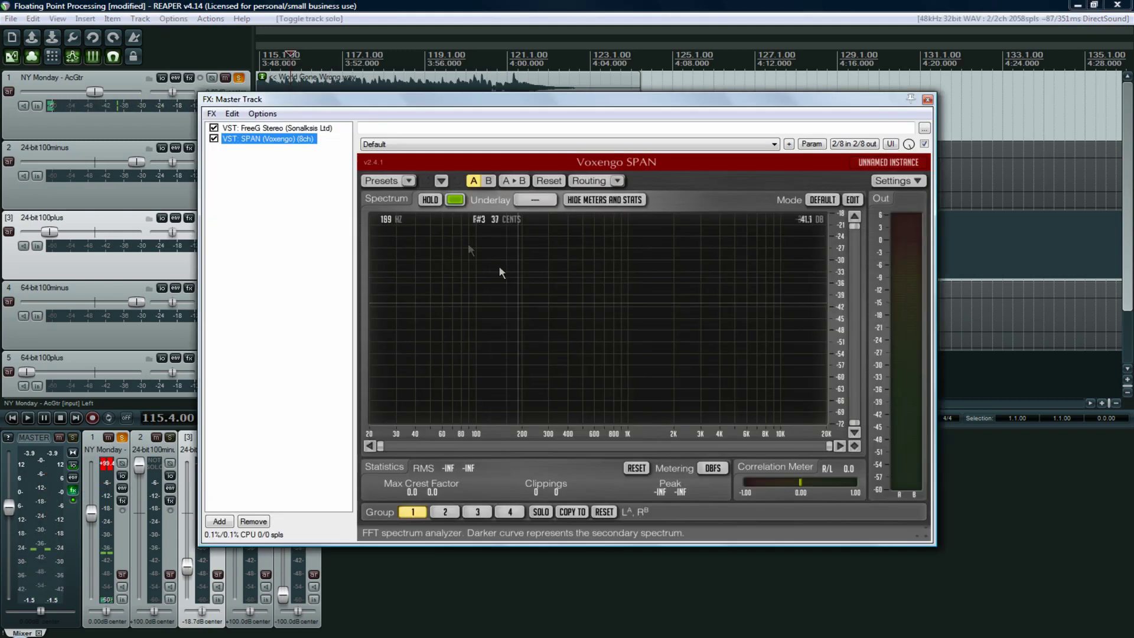
pyautogui.click(260, 129)
pyautogui.press('Delete')
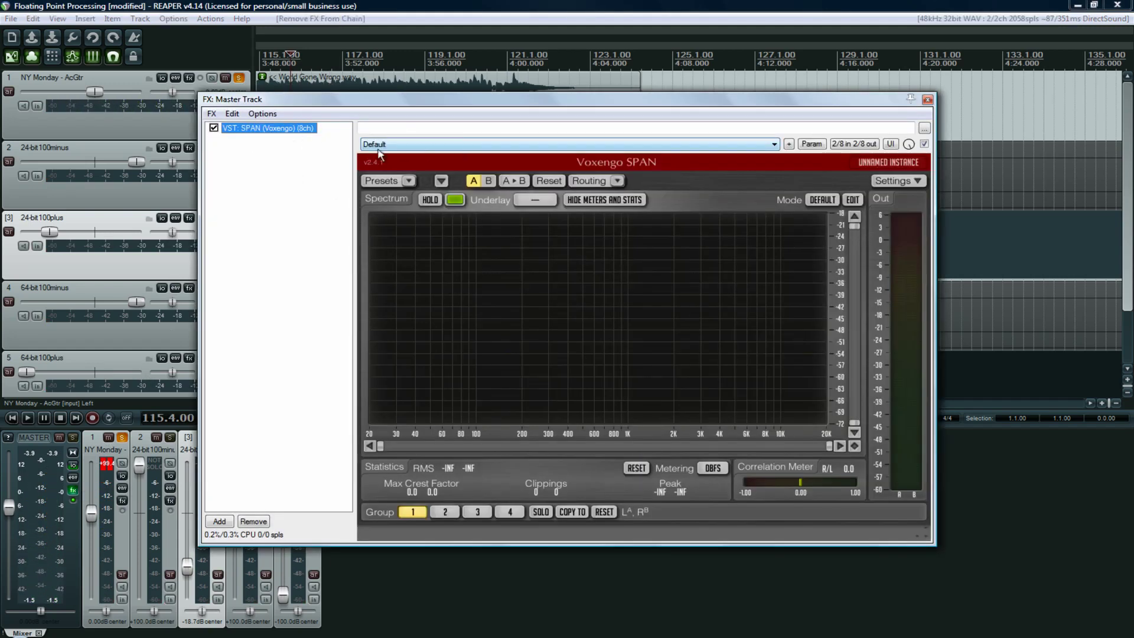
pyautogui.press('Delete')
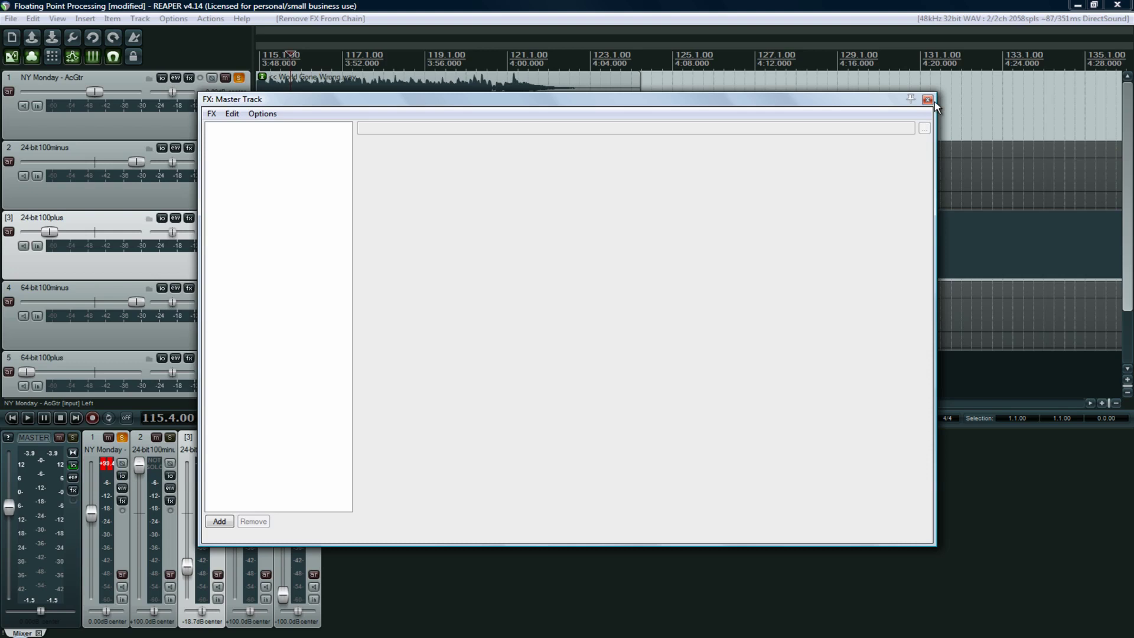
pyautogui.click(929, 100)
pyautogui.press('space')
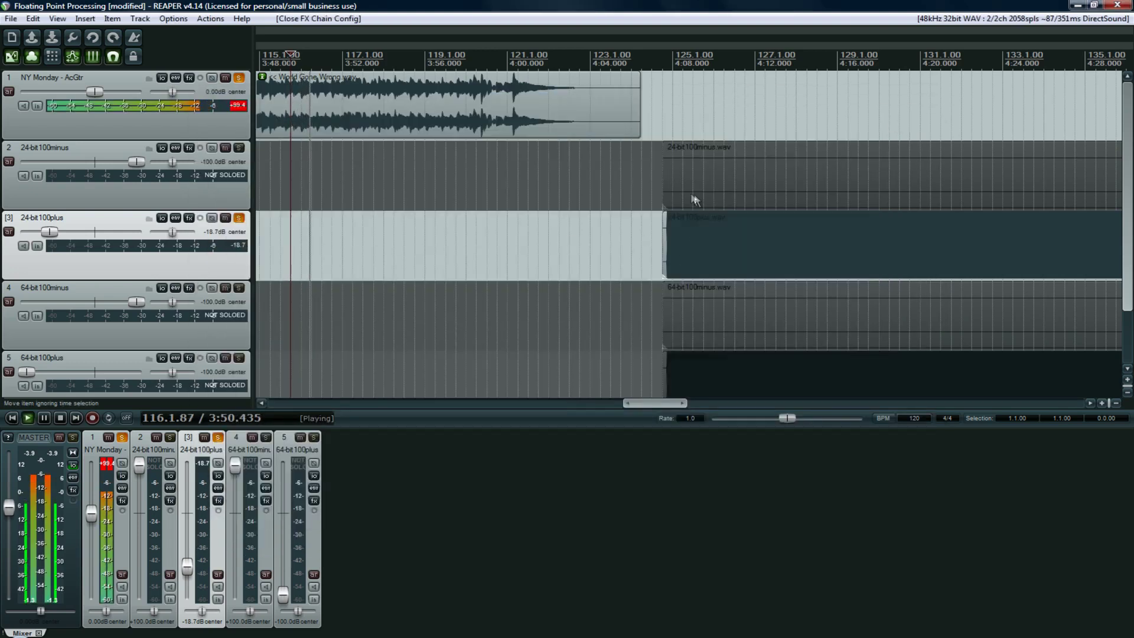
# From about 4:09, unsolo 24-bit100plus, solo 64-bit100plus, and play it briefly.
pyautogui.click(694, 106)
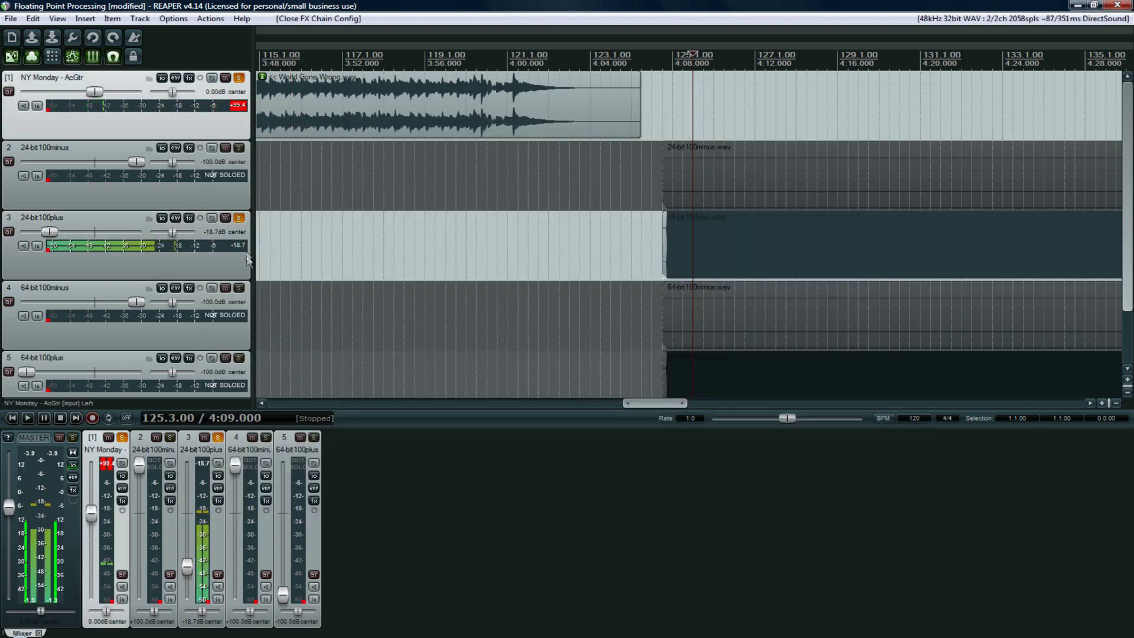
pyautogui.click(237, 218)
pyautogui.click(238, 359)
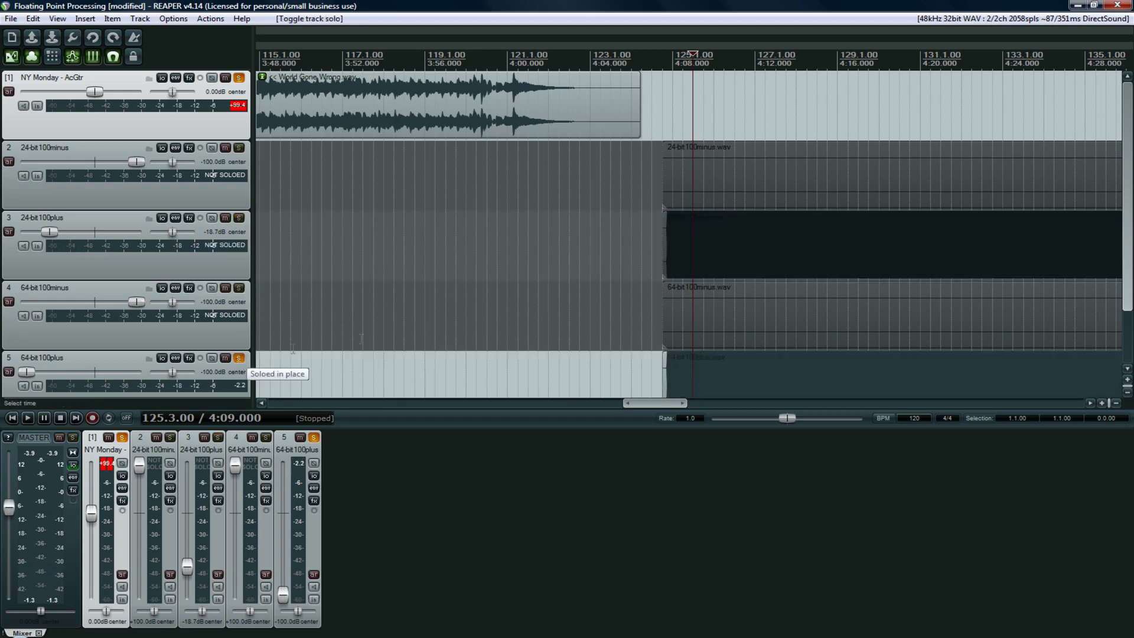
pyautogui.press('space')
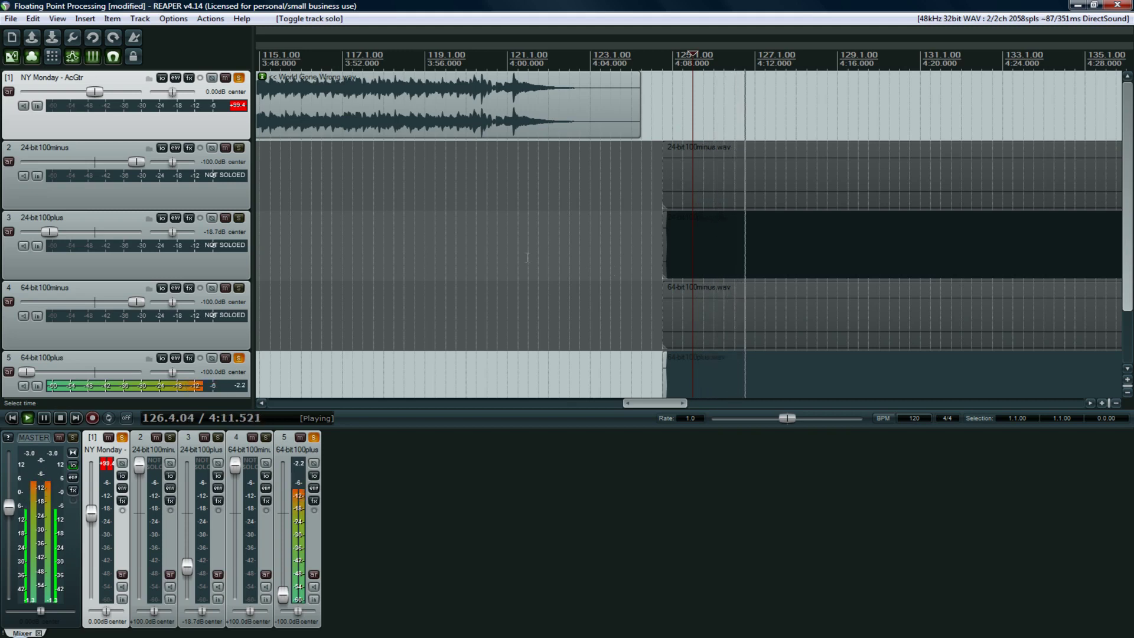
pyautogui.press('space')
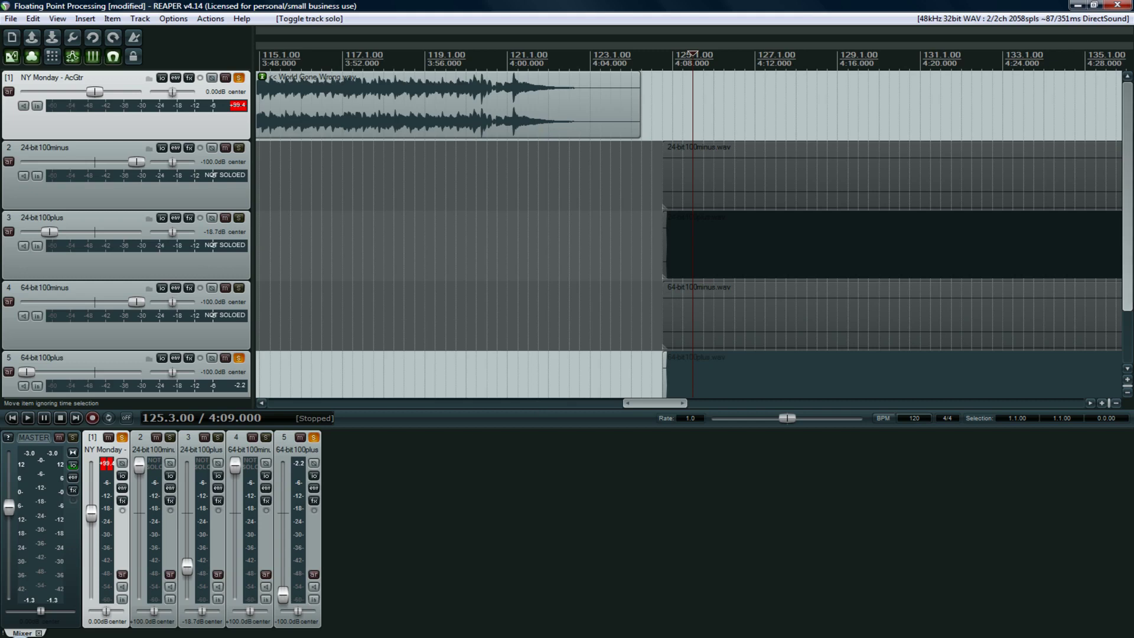
# Select the 24-bit100plus and 64-bit100plus render items, then play from just before the renders.
pyautogui.click(239, 218)
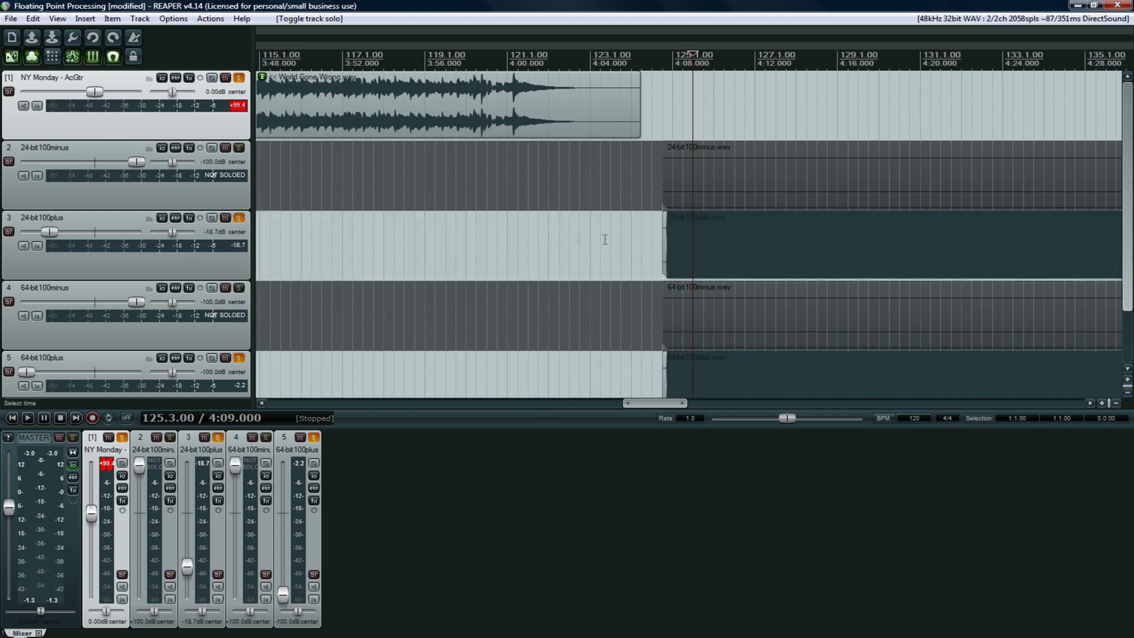
pyautogui.click(689, 255)
pyautogui.click(739, 376)
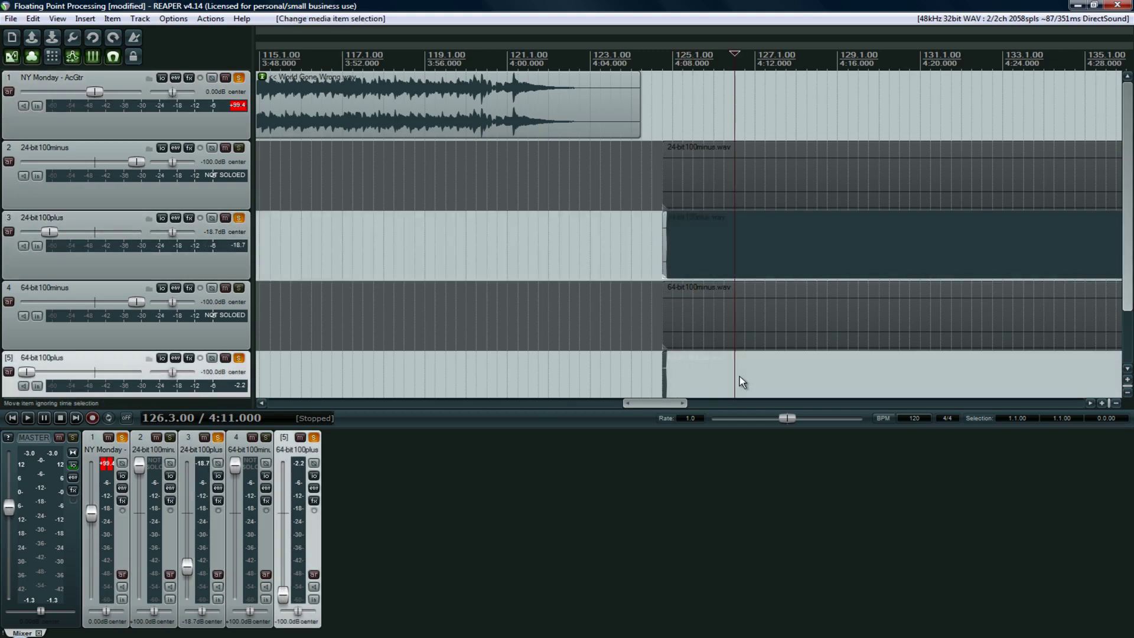
pyautogui.moveTo(650, 403)
pyautogui.mouseDown()
pyautogui.moveTo(1047, 404)
pyautogui.moveTo(643, 409)
pyautogui.moveTo(656, 410)
pyautogui.mouseUp()
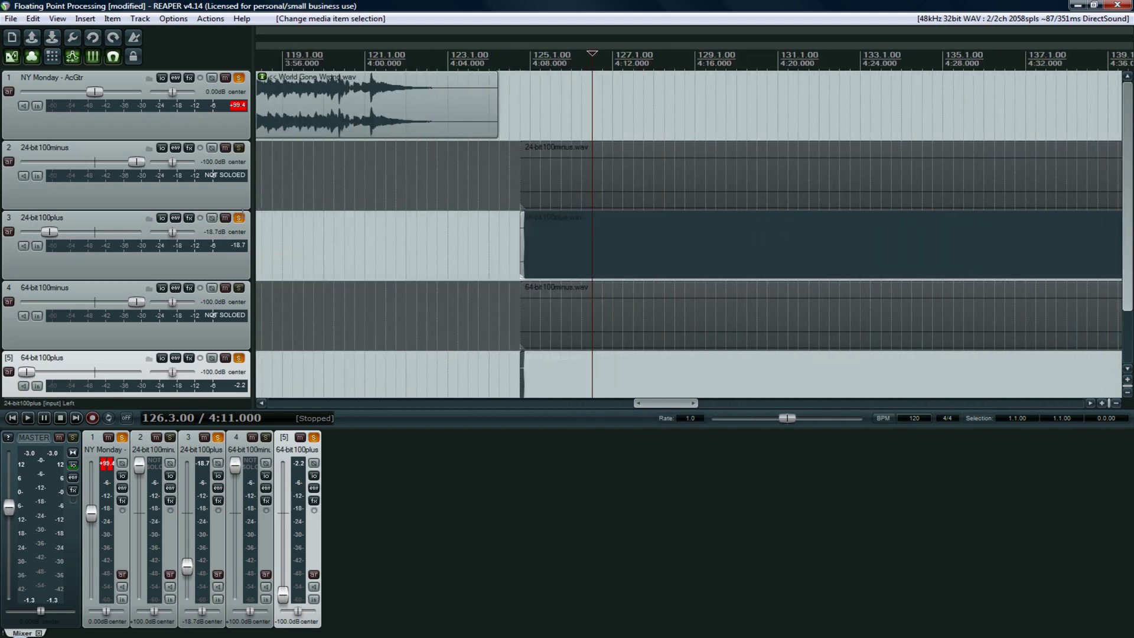
pyautogui.click(240, 218)
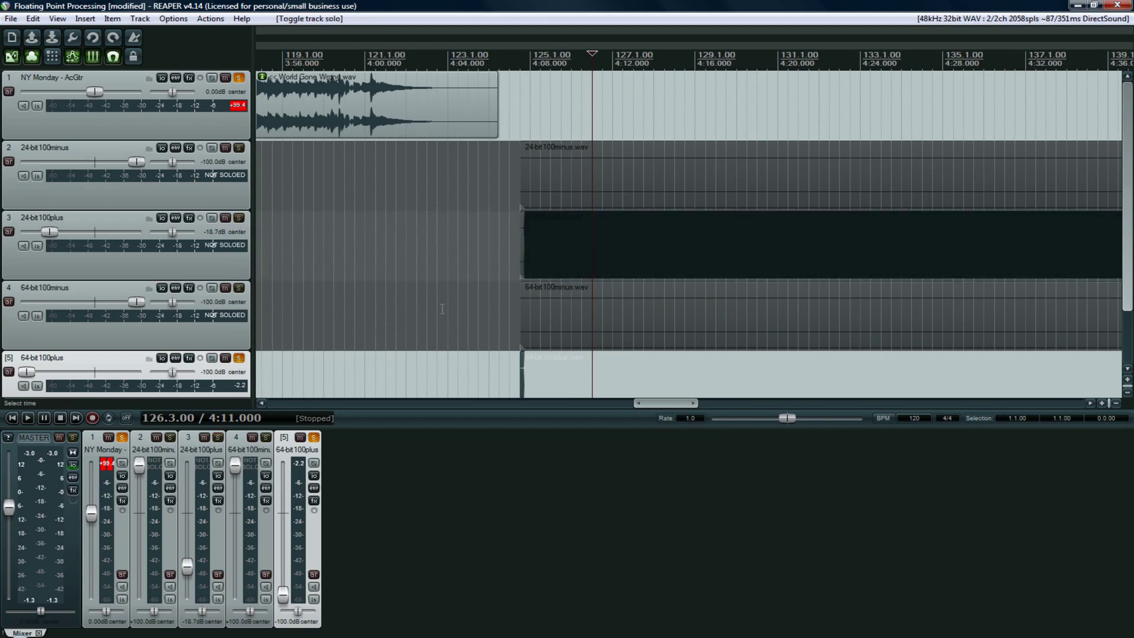
pyautogui.click(509, 325)
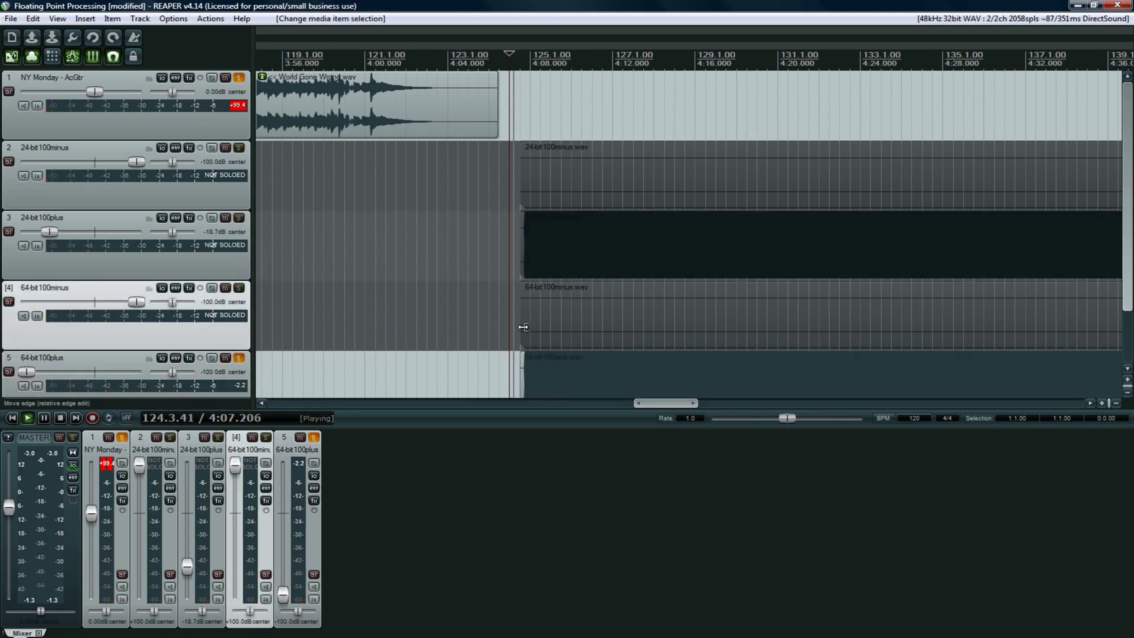
pyautogui.press('space')
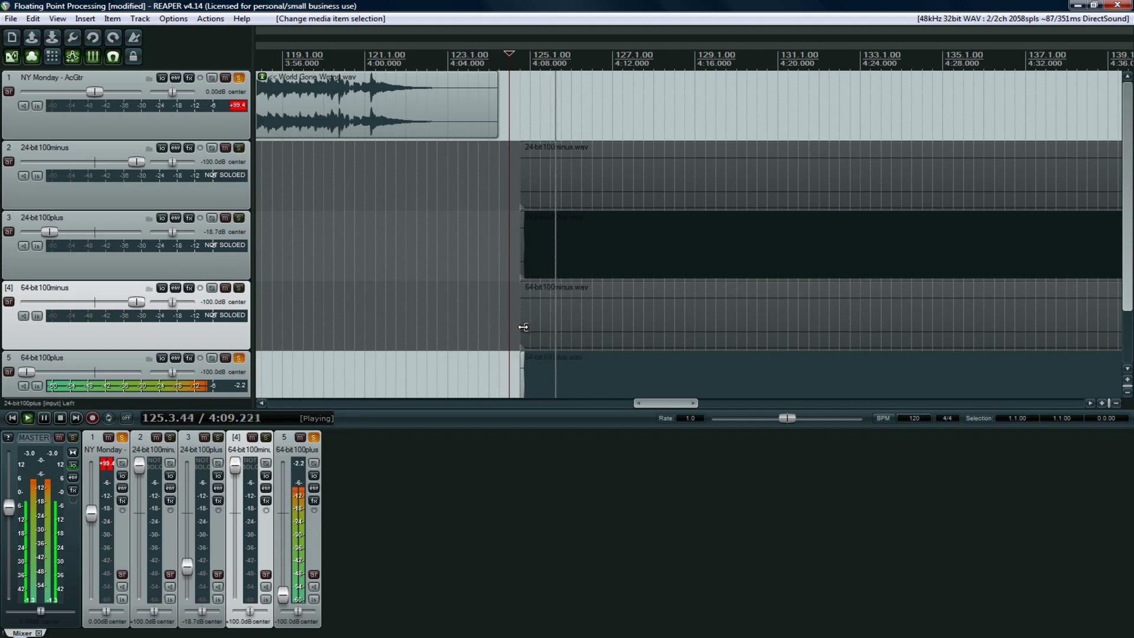
pyautogui.press('space')
# Move the play position to bar 119, then to bar 125.3, and re-solo 24-bit100plus.
pyautogui.click(303, 346)
pyautogui.click(282, 347)
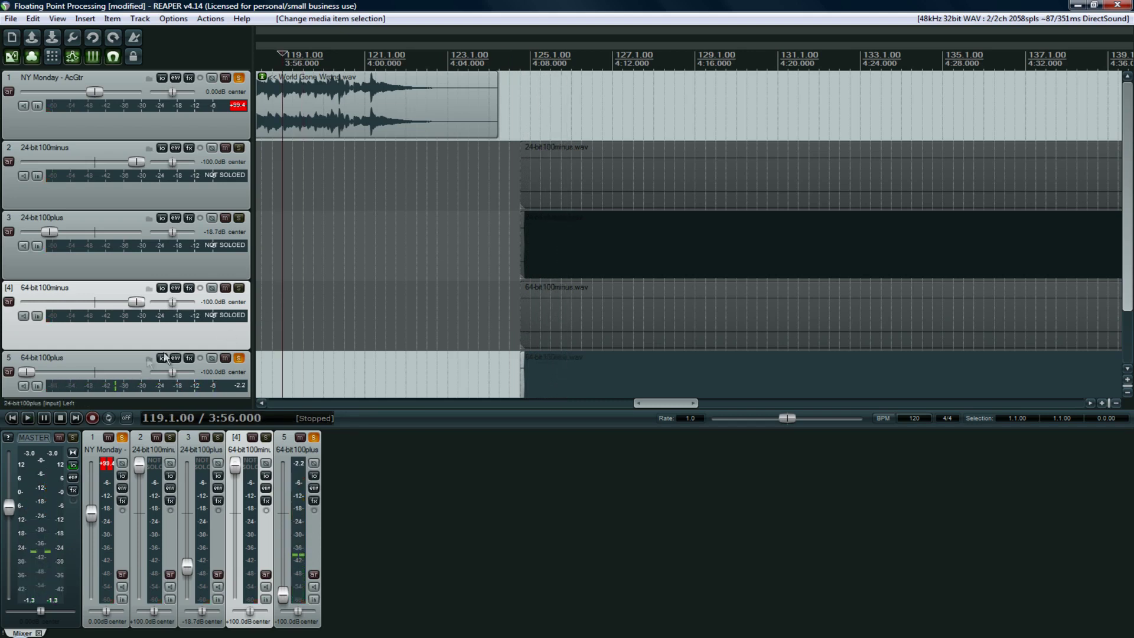
pyautogui.moveTo(28, 372)
pyautogui.click(551, 107)
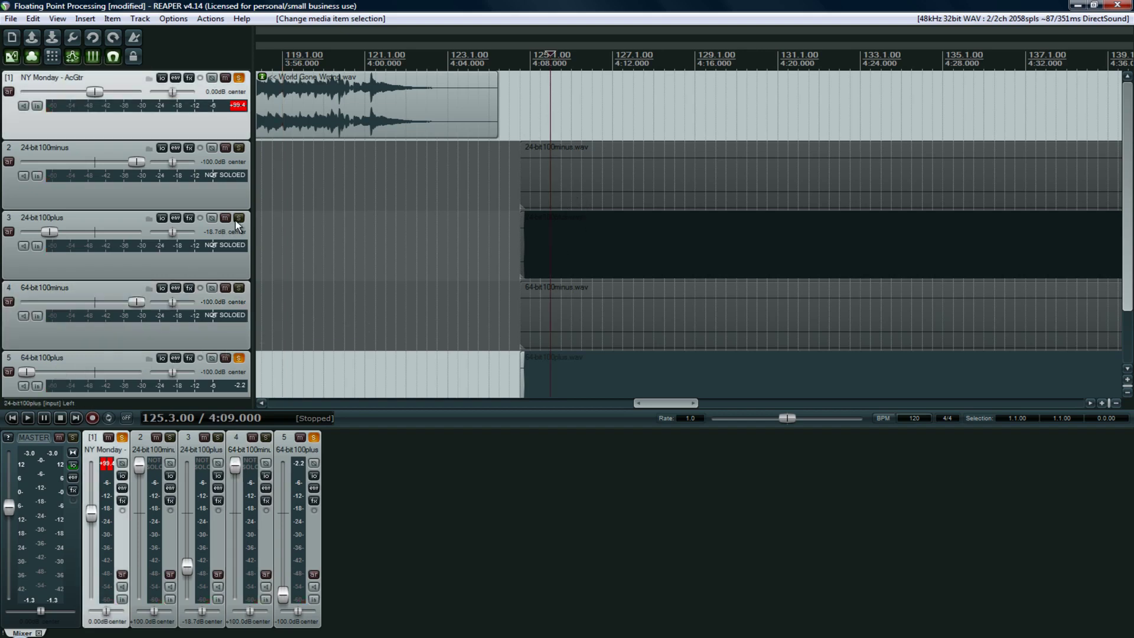
pyautogui.click(239, 218)
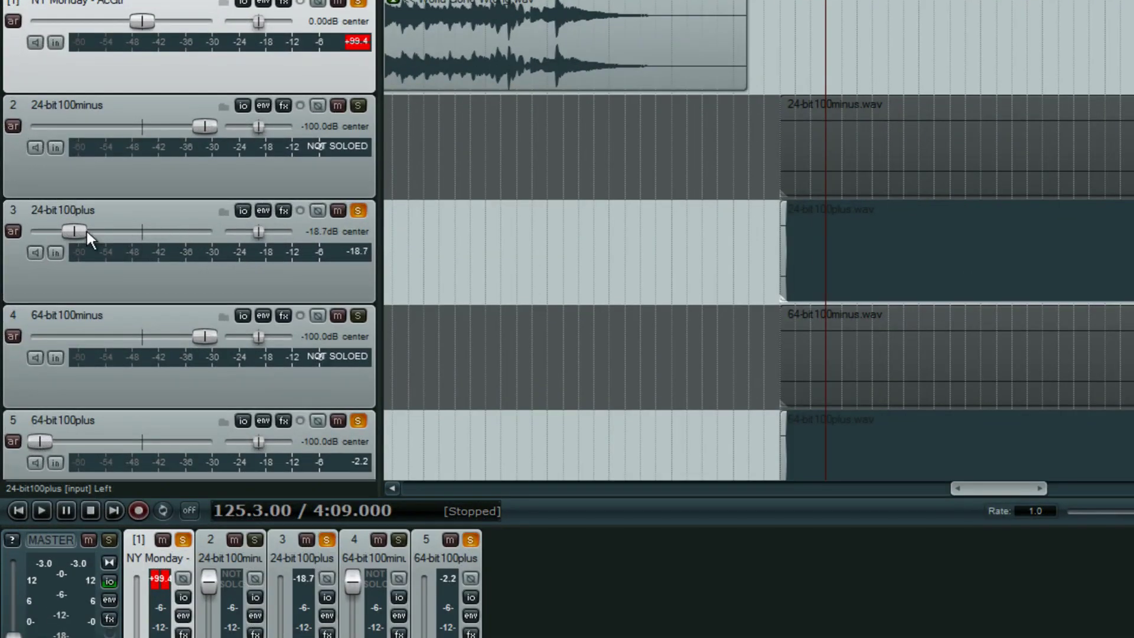
# Set the 24-bit100plus volume to -100 dB, invert its polarity, and start playback.
pyautogui.rightClick(87, 232)
pyautogui.press('BackSpace')
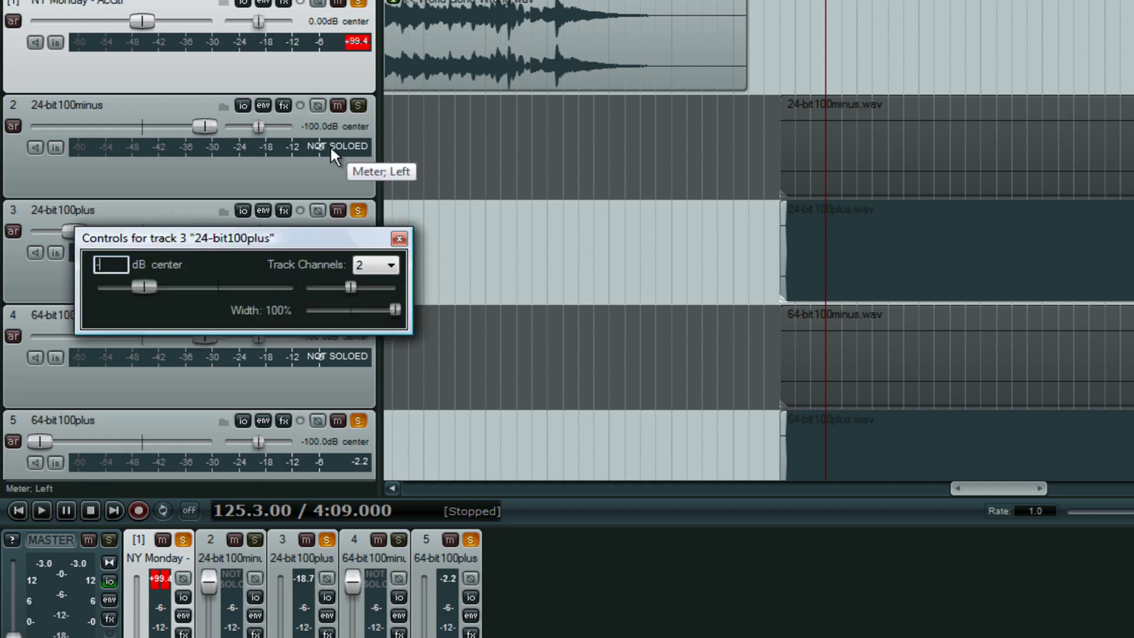
pyautogui.write('-100')
pyautogui.press('Return')
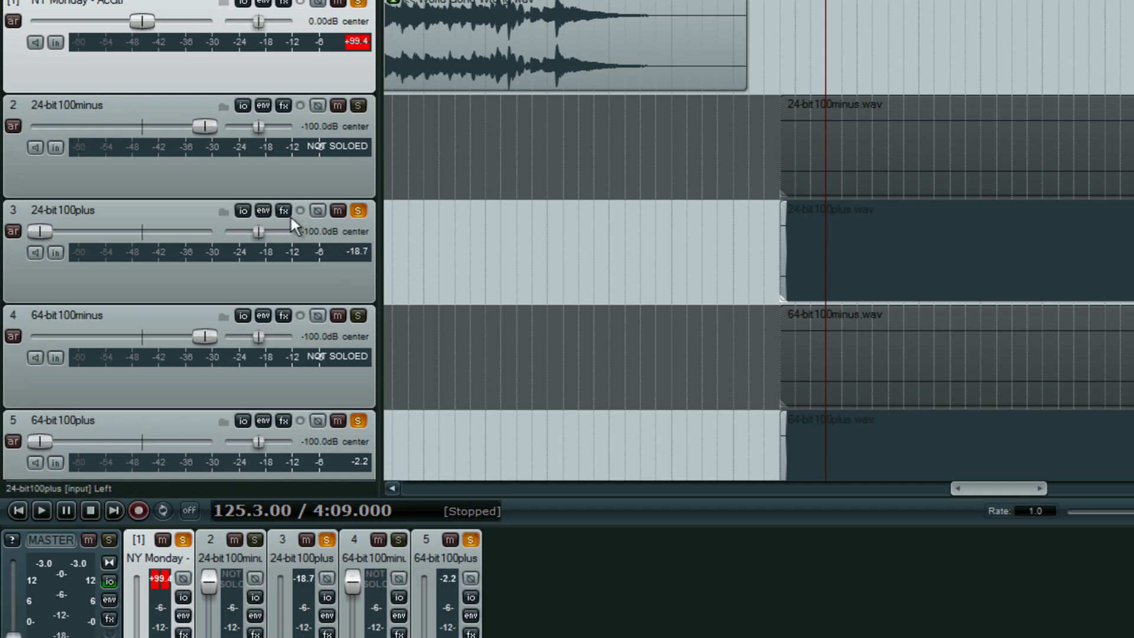
pyautogui.click(317, 211)
pyautogui.press('space')
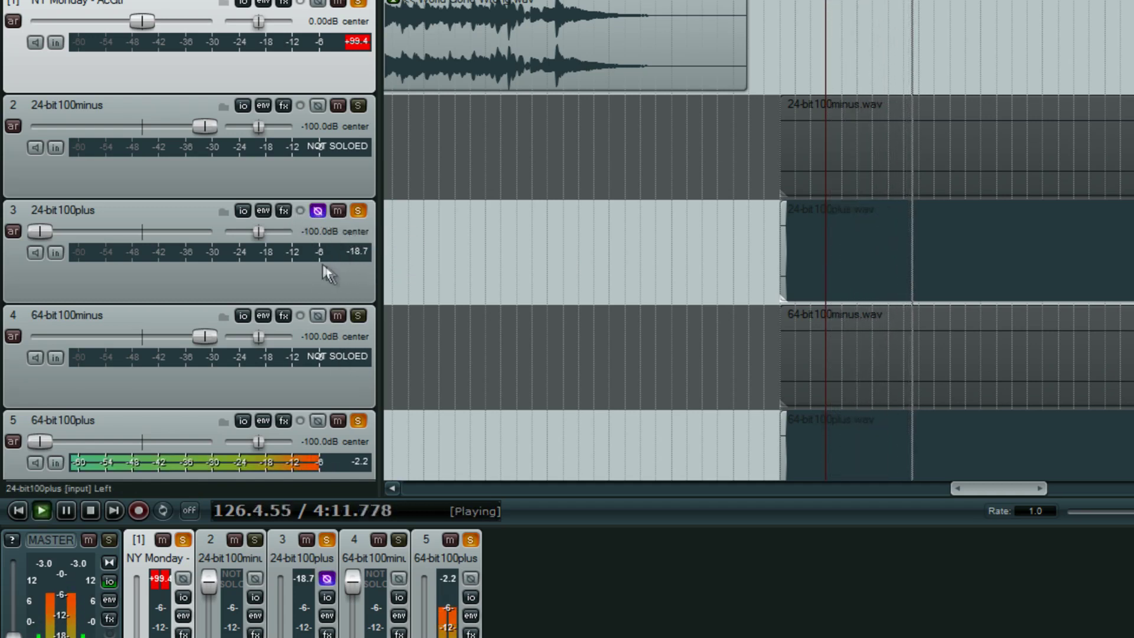
# Change the 24-bit100plus volume to -92 dB, then raise it to about -39.6 dB.
pyautogui.doubleClick(49, 228)
pyautogui.press('BackSpace')
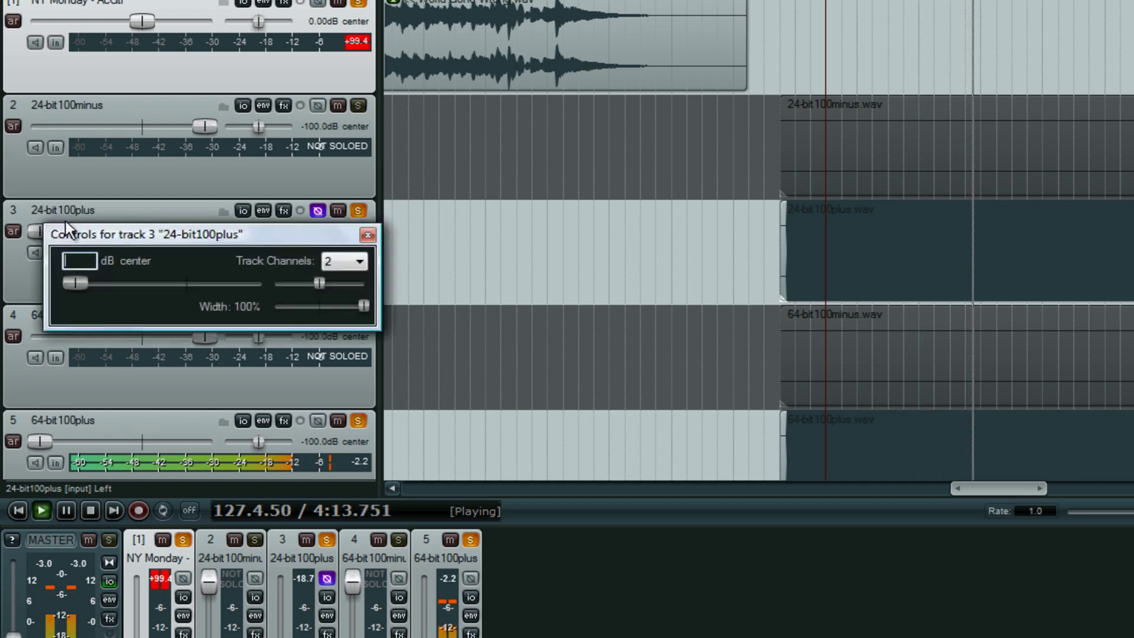
pyautogui.write('-92')
pyautogui.press('Return')
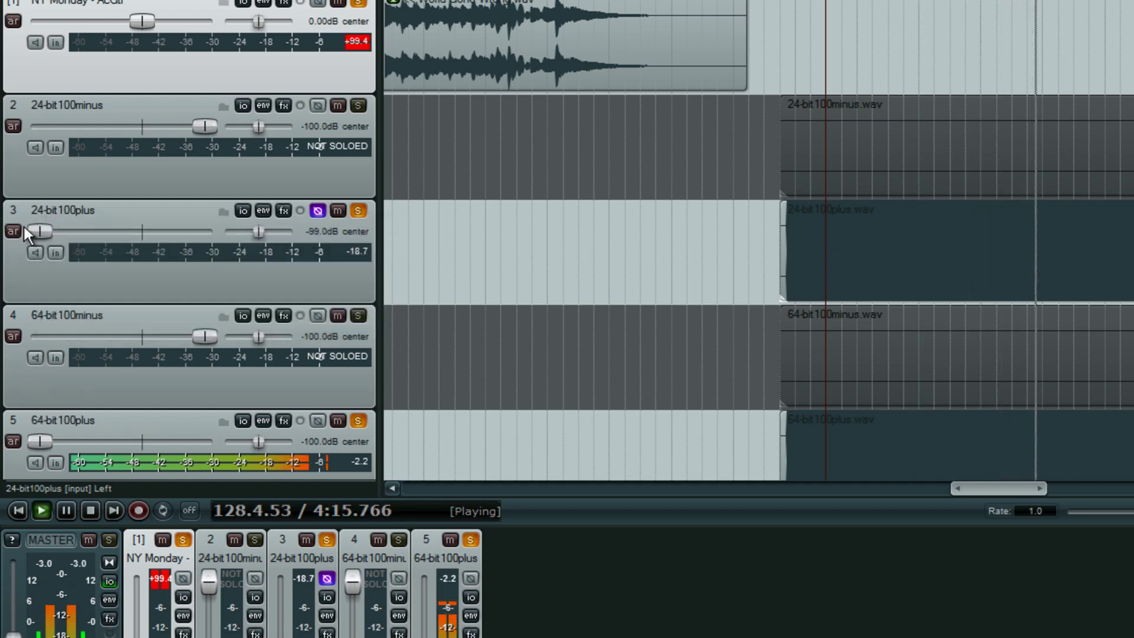
pyautogui.moveTo(38, 227); pyautogui.dragTo(65, 233)
pyautogui.press('space')
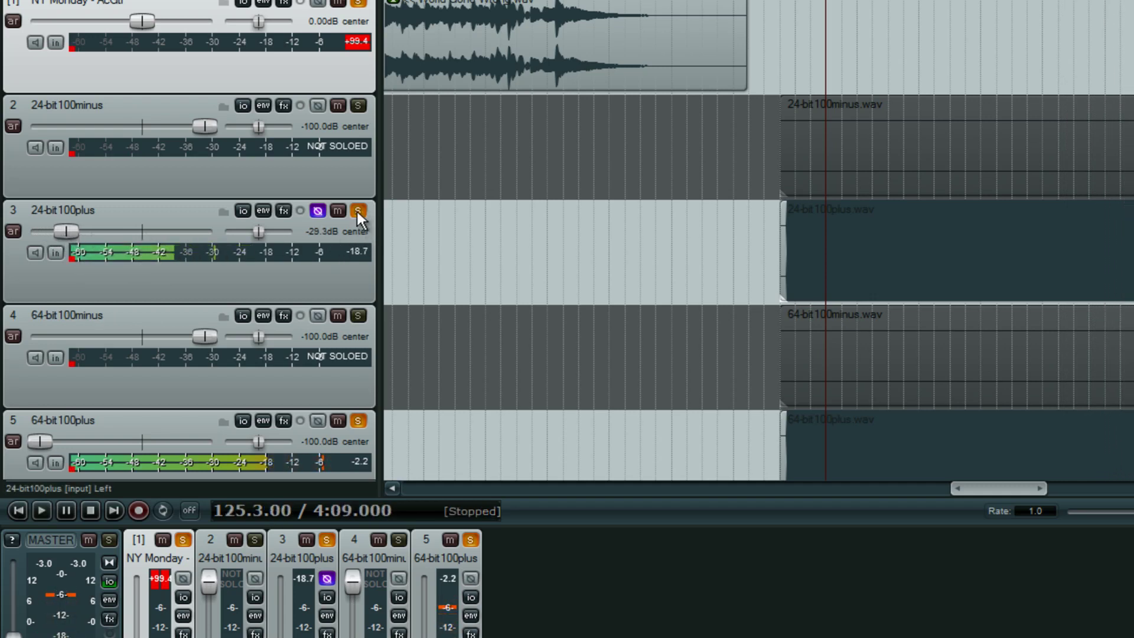
# Unsolo 64-bit100plus, turn off polarity inversion on 24-bit100plus, and raise it to about -5.8 dB.
pyautogui.click(358, 210)
pyautogui.click(358, 211)
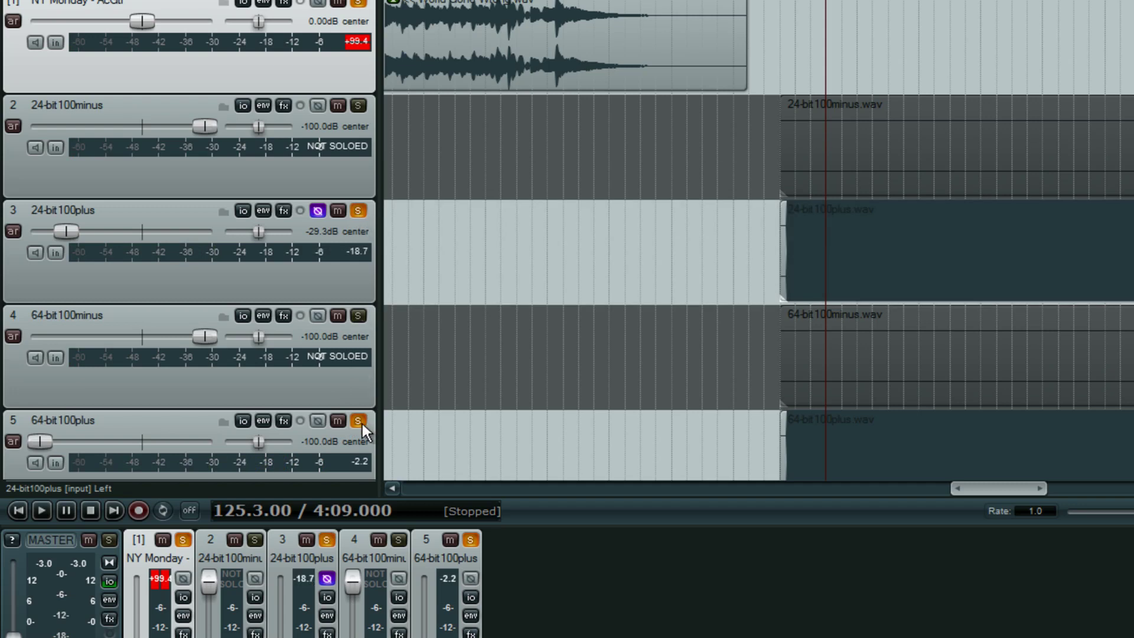
pyautogui.click(358, 421)
pyautogui.click(318, 211)
pyautogui.press('space')
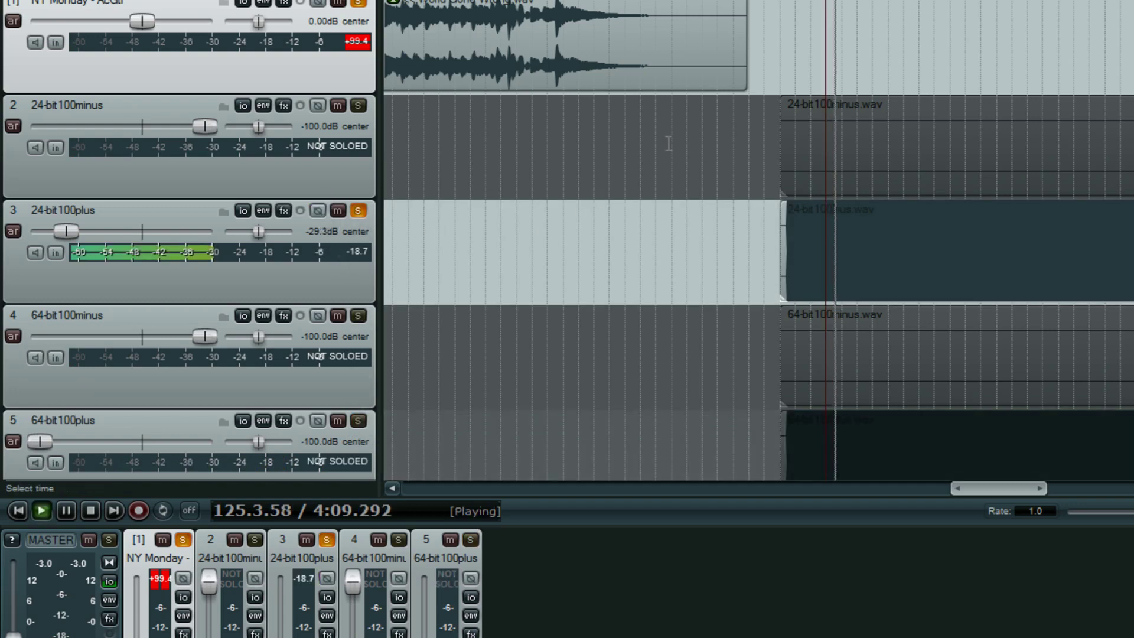
pyautogui.press('space')
pyautogui.moveTo(76, 230)
pyautogui.mouseDown()
pyautogui.moveTo(100, 230)
pyautogui.moveTo(88, 237)
pyautogui.mouseUp()
pyautogui.press('space')
pyautogui.press('space')
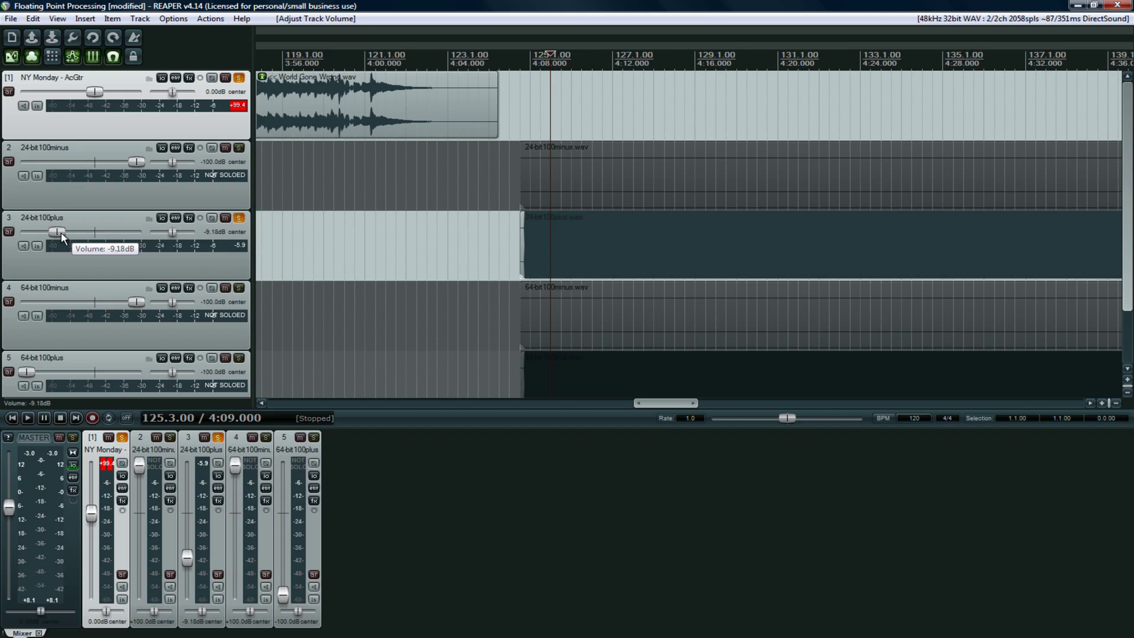
# Unsolo 24-bit100plus, solo 64-bit100plus, and play from the project start.
pyautogui.click(239, 219)
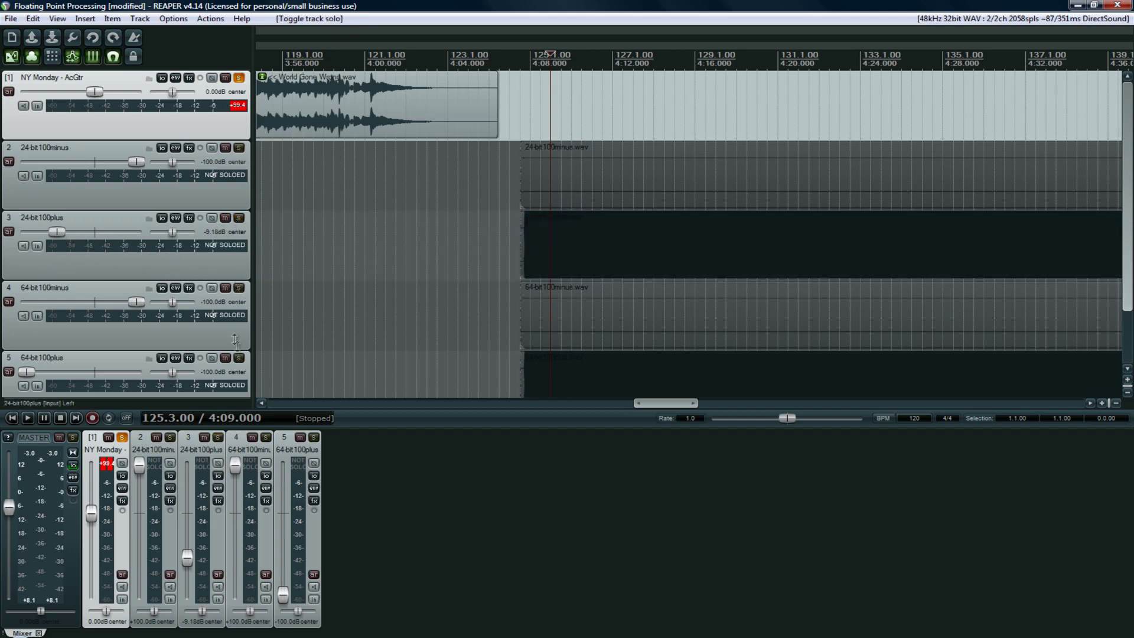
pyautogui.click(238, 358)
pyautogui.click(515, 337)
pyautogui.press('space')
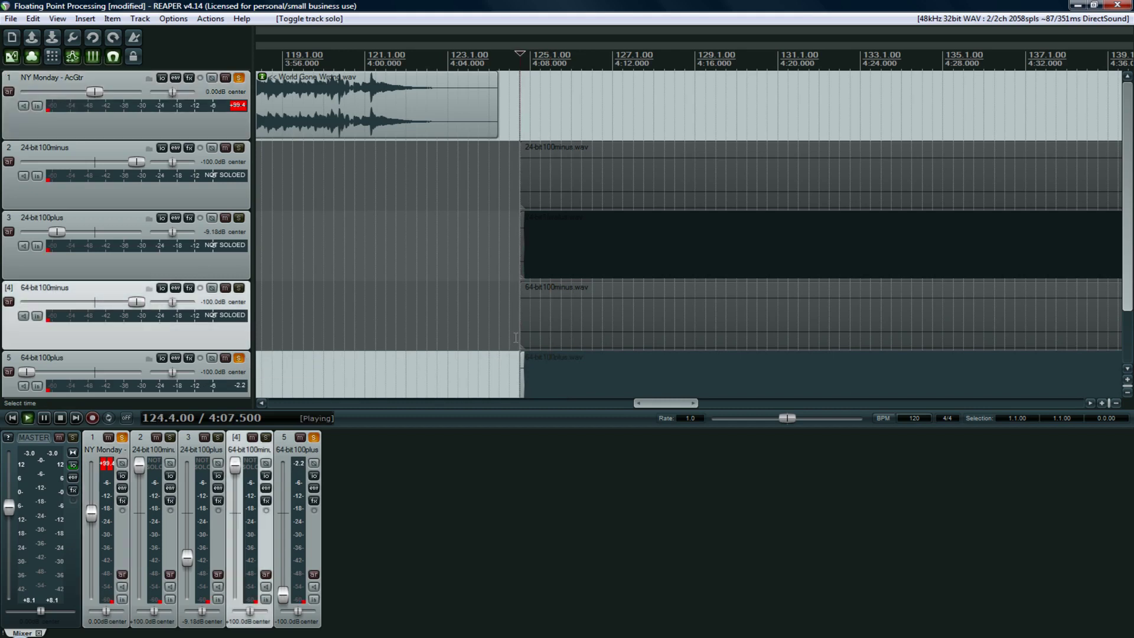
pyautogui.press('Home')
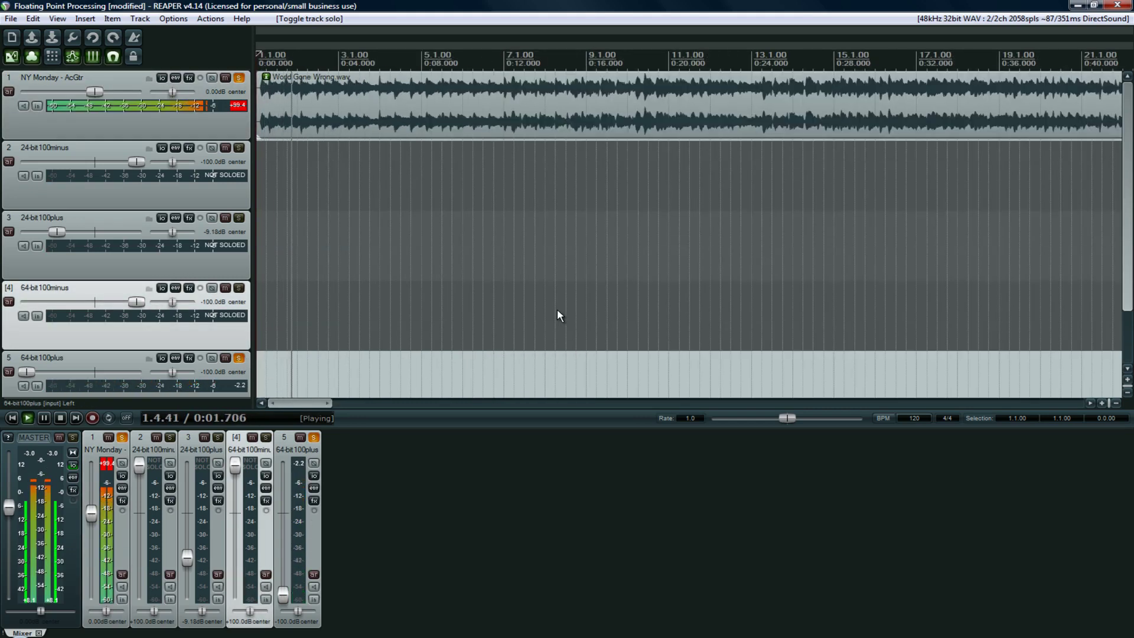
pyautogui.press('space')
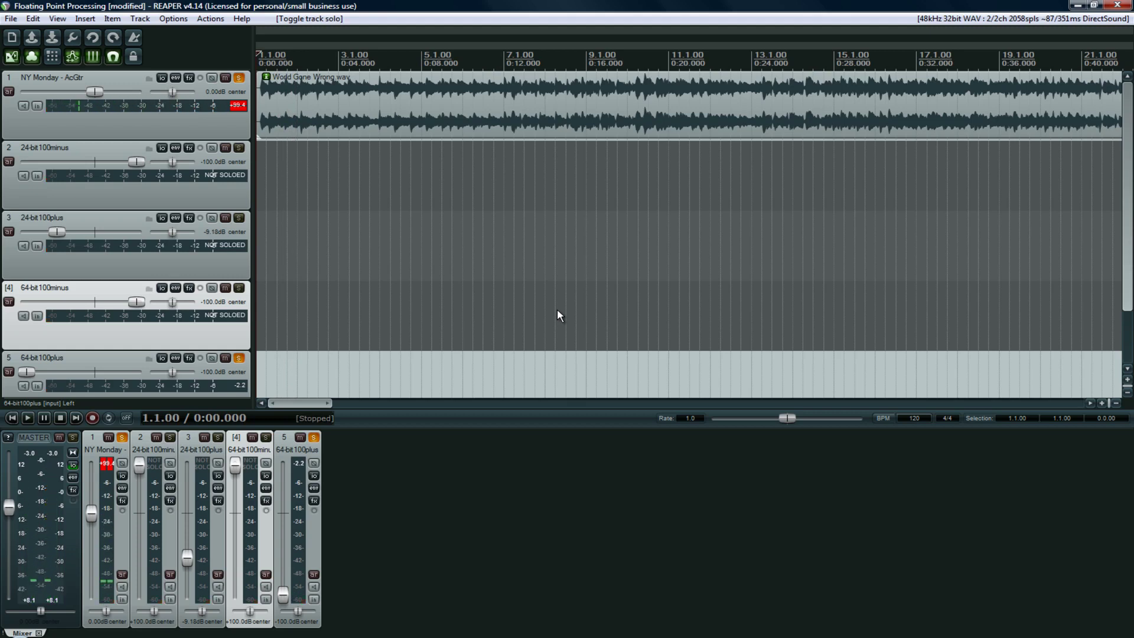